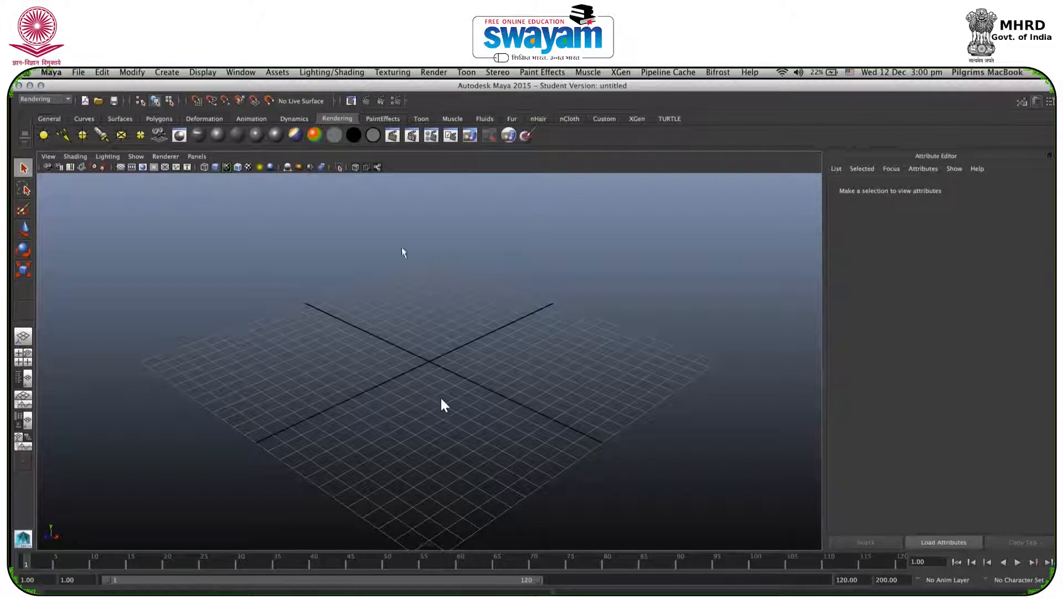
Import Sword.ma into the Maya scene from the maya file folder inside texture baking_001, sword model, on the desktop.
{"action": "left_click", "coordinate": [30, 86]}
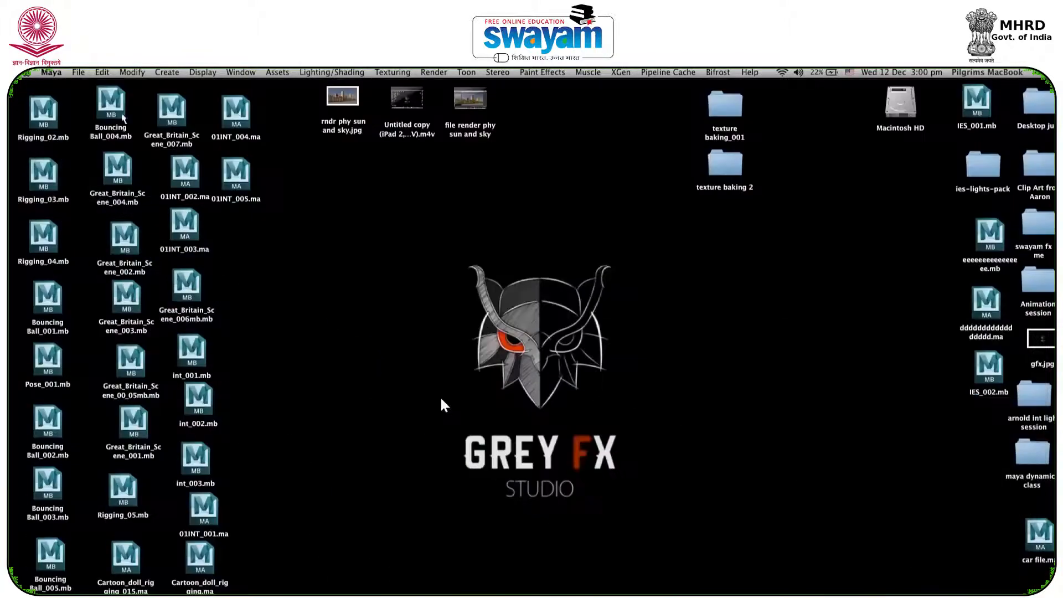
{"action": "double_click", "coordinate": [736, 102]}
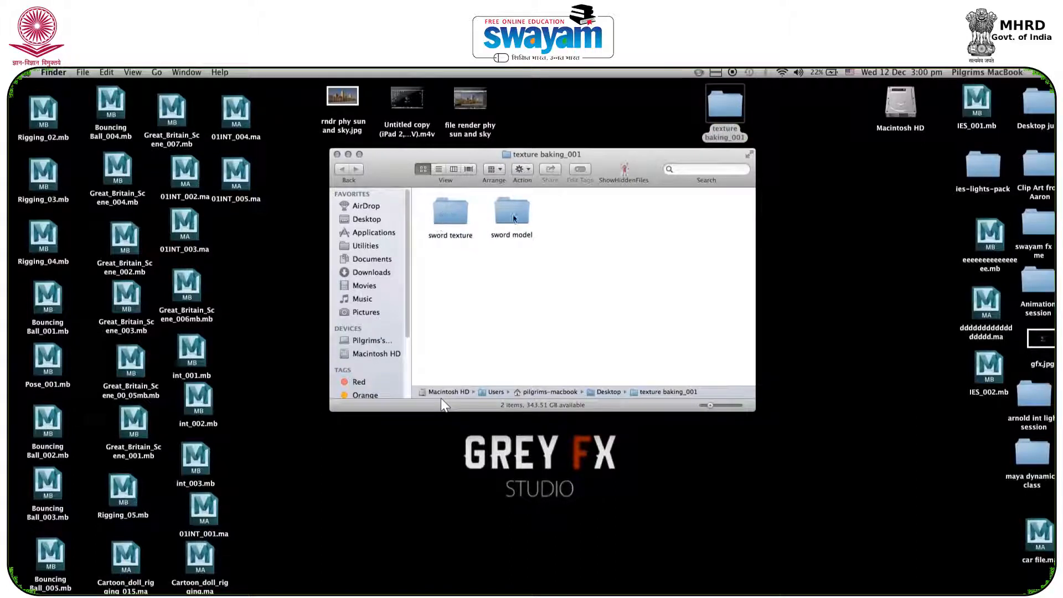
{"action": "double_click", "coordinate": [513, 215]}
{"action": "double_click", "coordinate": [509, 204]}
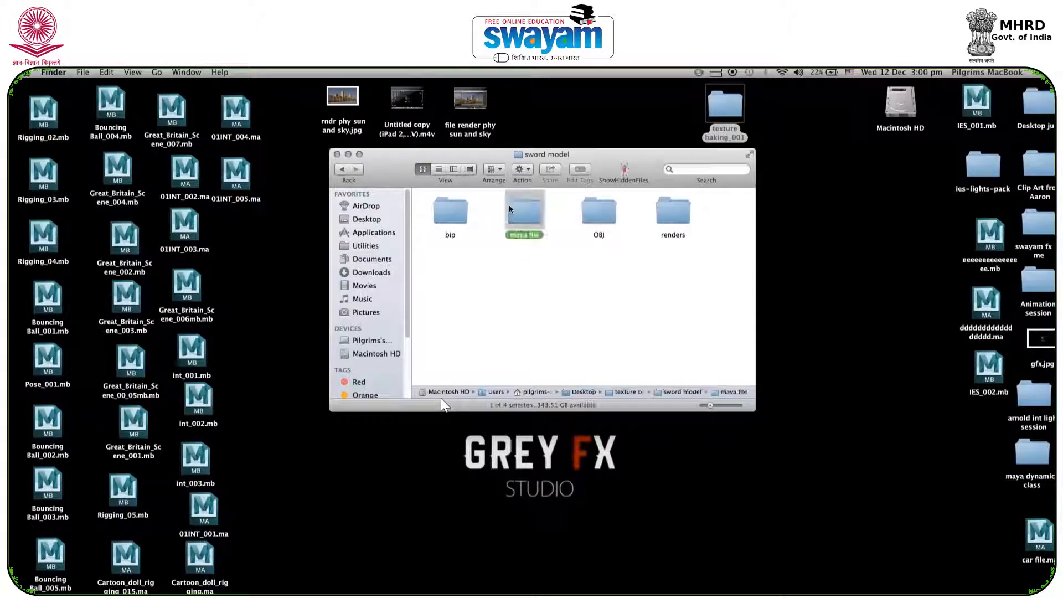
{"action": "left_click_drag", "start_coordinate": [450, 211], "coordinate": [466, 596]}
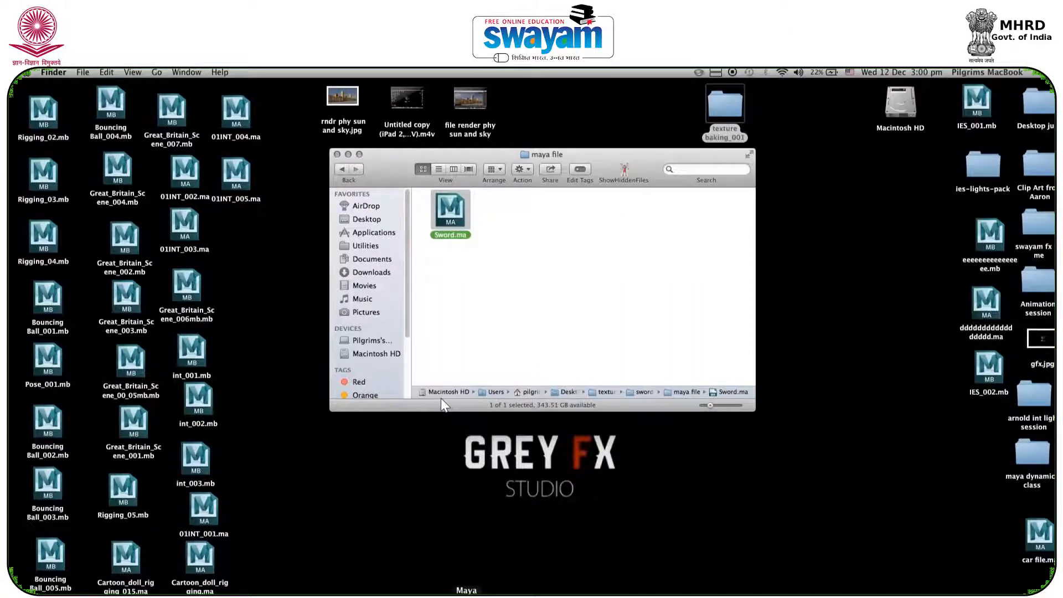
{"action": "left_click_drag", "start_coordinate": [542, 546], "coordinate": [480, 386]}
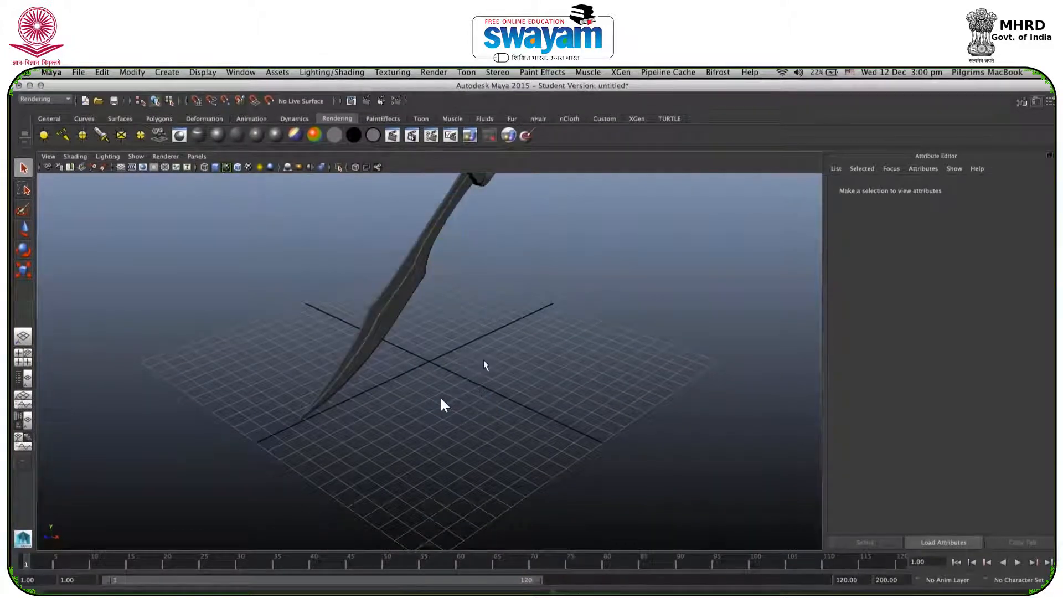
Create a polygon plane covering roughly the whole grid as a ground surface beneath the sword.
{"action": "left_click_drag", "start_coordinate": [483, 365], "coordinate": [452, 414], "text": "alt"}
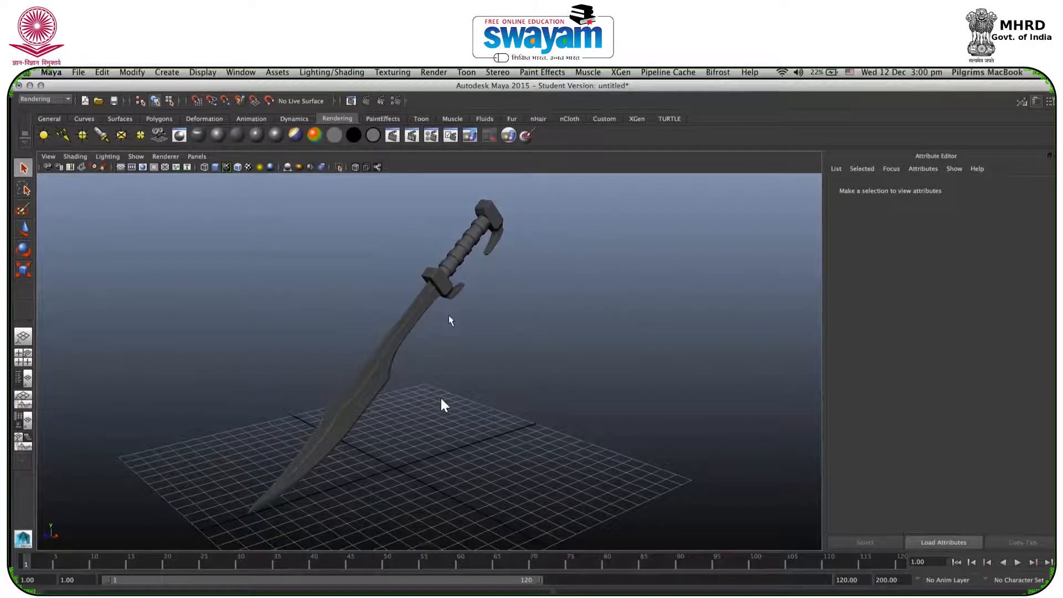
{"action": "left_click_drag", "start_coordinate": [450, 318], "coordinate": [452, 347], "text": "alt"}
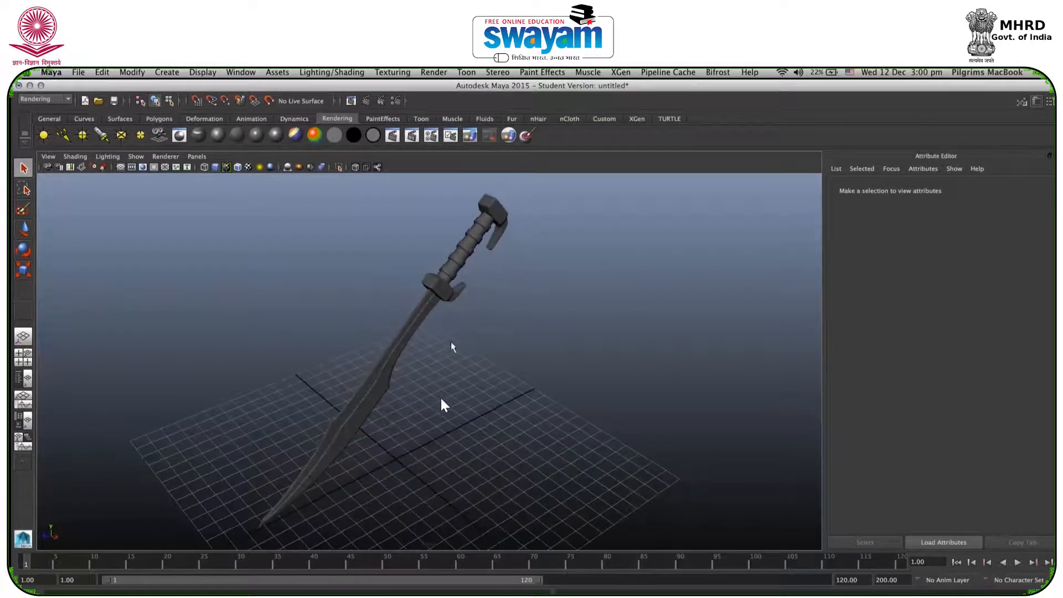
{"action": "left_click", "coordinate": [159, 119]}
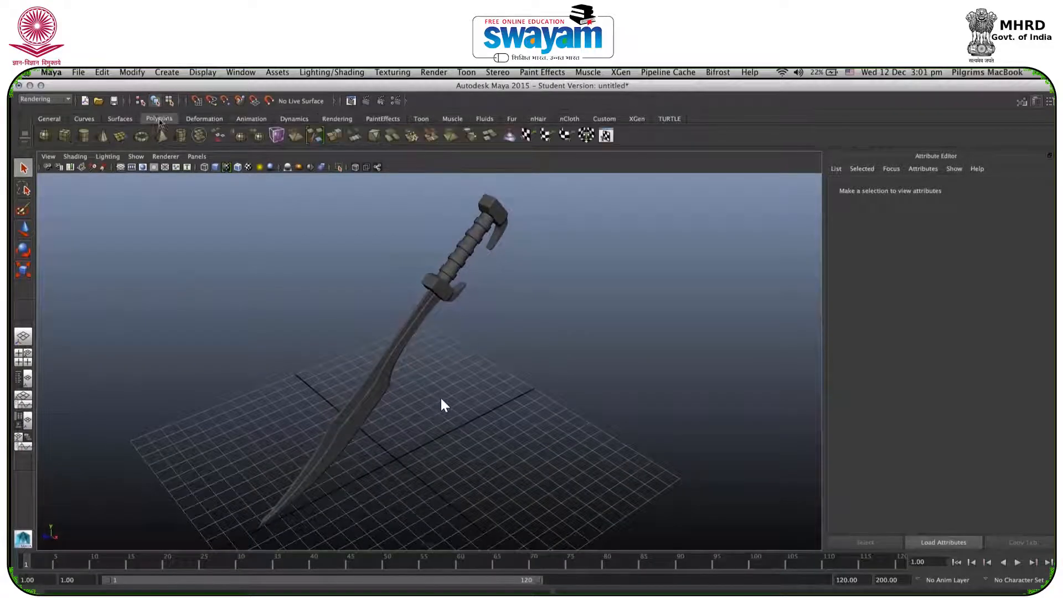
{"action": "scroll", "coordinate": [204, 401], "scroll_direction": "down", "scroll_amount": 5}
{"action": "left_click", "coordinate": [121, 136]}
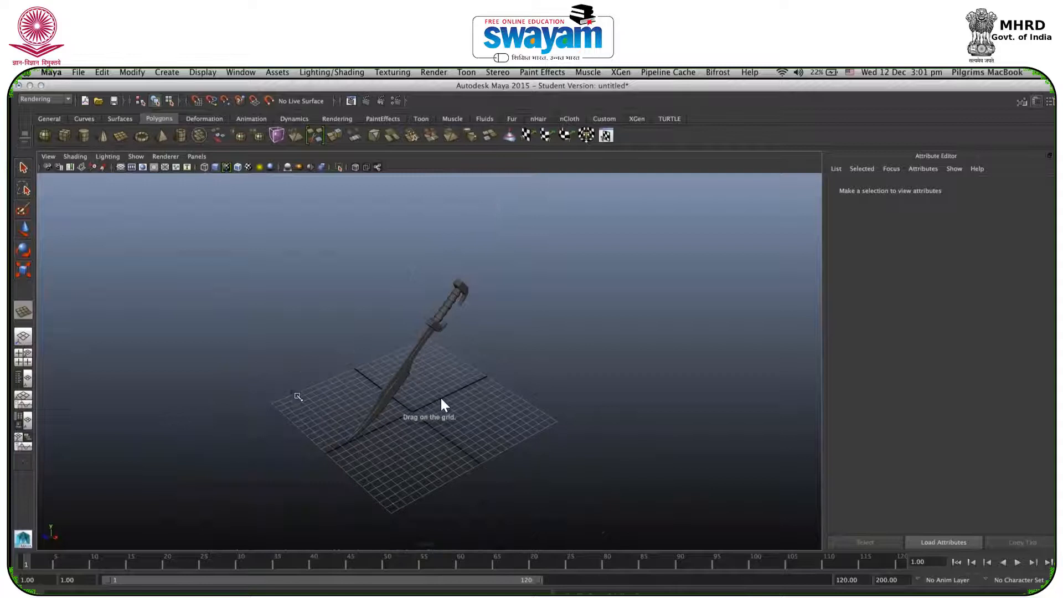
{"action": "left_click_drag", "start_coordinate": [340, 414], "coordinate": [554, 424]}
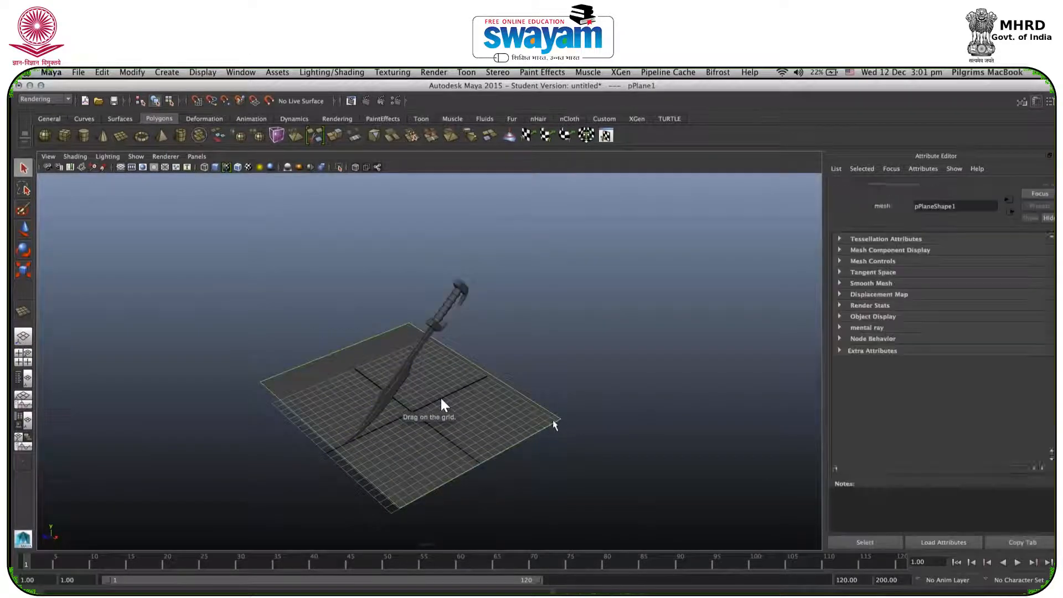
Select all parts of the sword without the ground plane and group them together.
{"action": "left_click_drag", "start_coordinate": [477, 417], "coordinate": [439, 388], "text": "alt"}
{"action": "left_click_drag", "start_coordinate": [492, 279], "coordinate": [440, 371]}
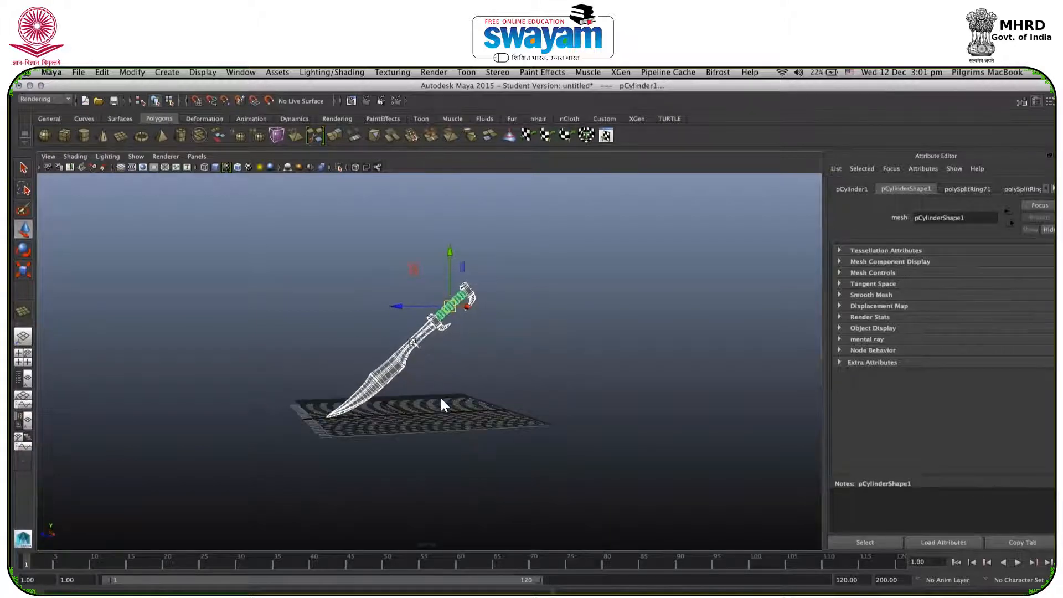
{"action": "right_click", "coordinate": [413, 342]}
{"action": "left_click", "coordinate": [464, 328]}
{"action": "key", "text": "ctrl+g"}
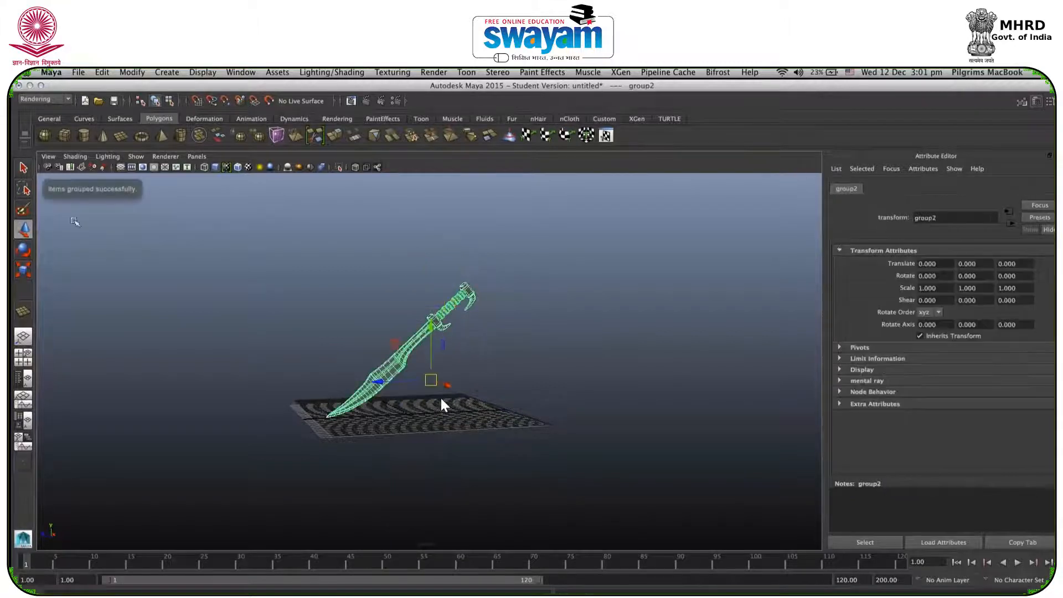
Rename the sword's top-level group, group1, to Sword in the Outliner.
{"action": "left_click", "coordinate": [241, 73]}
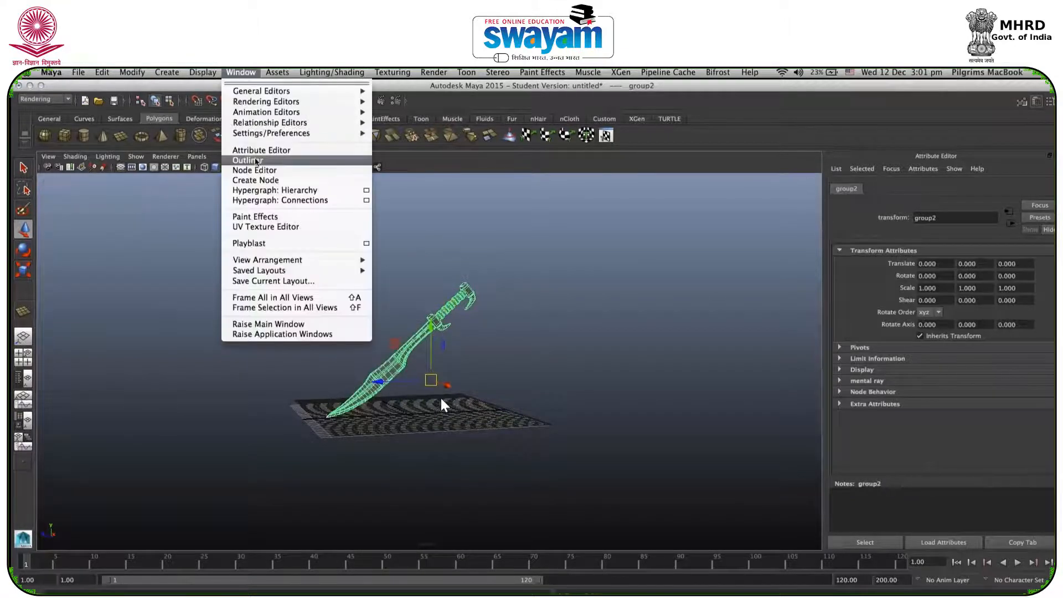
{"action": "left_click", "coordinate": [243, 162]}
{"action": "double_click", "coordinate": [101, 234]}
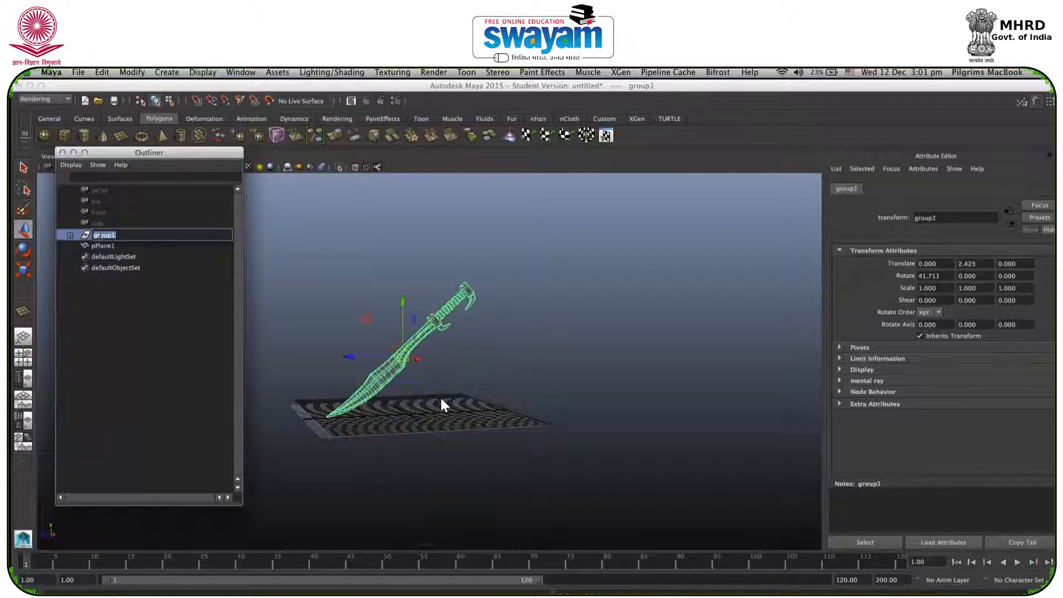
{"action": "type", "text": "Sword"}
{"action": "key", "text": "Return"}
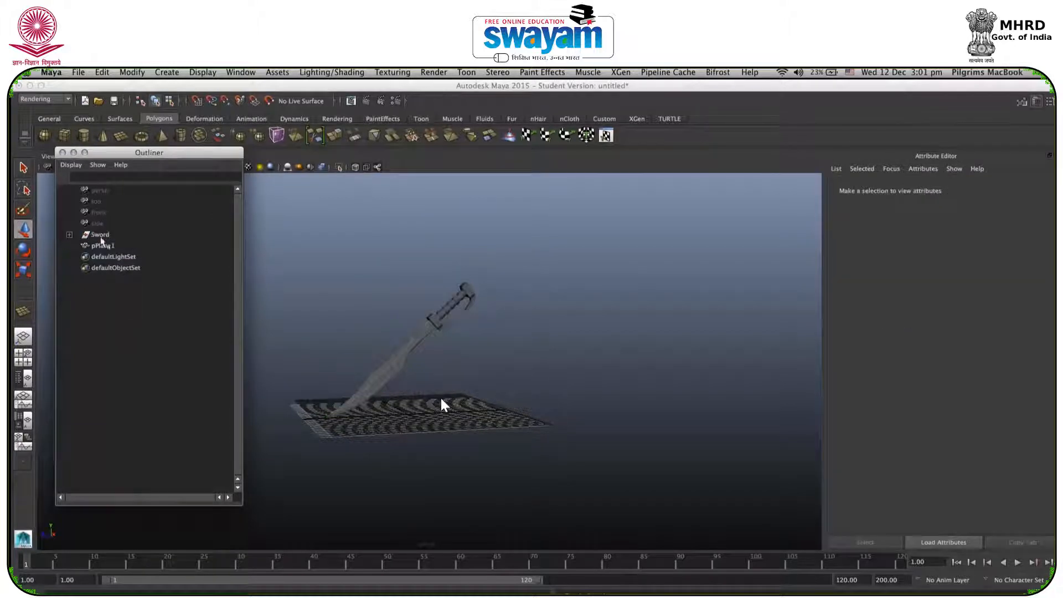
Scale the Sword group uniformly to about 0.292, lower it to about -2.438 in Y, and close the Outliner.
{"action": "key", "text": "e"}
{"action": "key", "text": "r"}
{"action": "left_click_drag", "start_coordinate": [402, 356], "coordinate": [329, 382]}
{"action": "key", "text": "w"}
{"action": "left_click_drag", "start_coordinate": [407, 322], "coordinate": [404, 363]}
{"action": "key", "text": "f"}
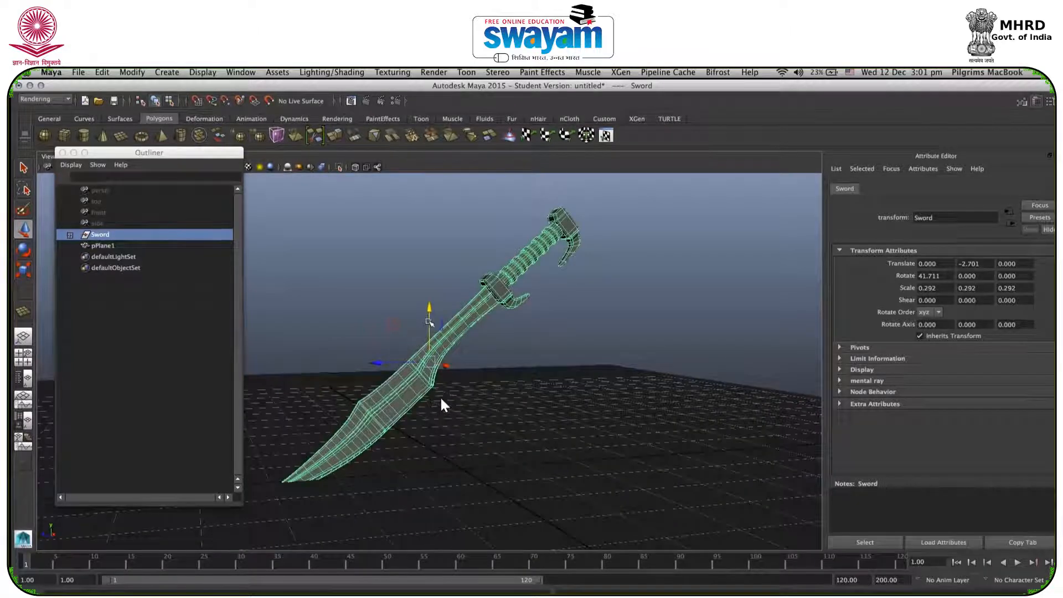
{"action": "left_click_drag", "start_coordinate": [430, 321], "coordinate": [433, 298]}
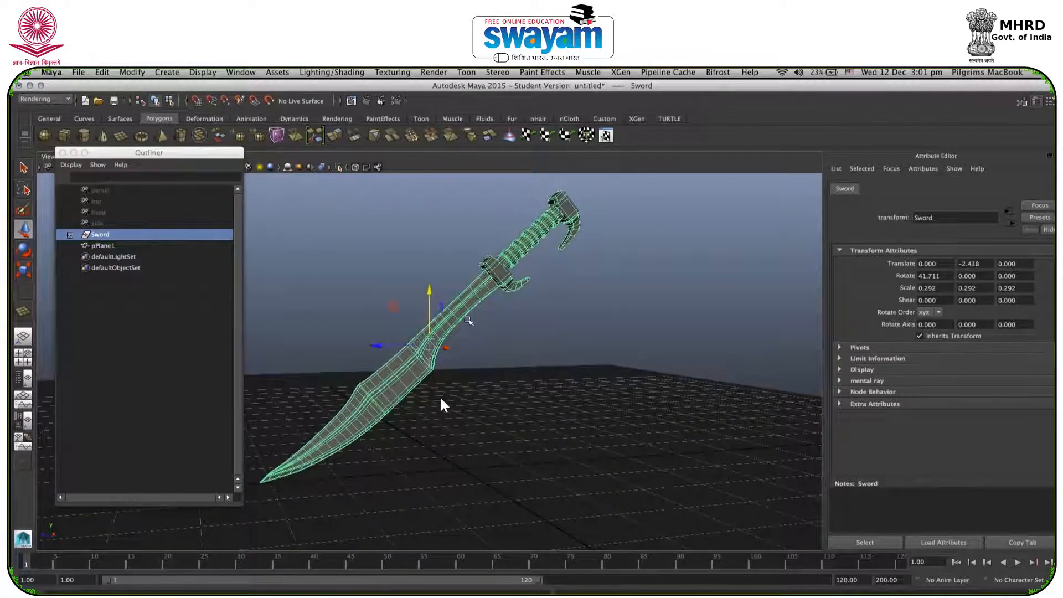
{"action": "left_click_drag", "start_coordinate": [515, 317], "coordinate": [574, 299], "text": "alt"}
{"action": "left_click", "coordinate": [574, 299]}
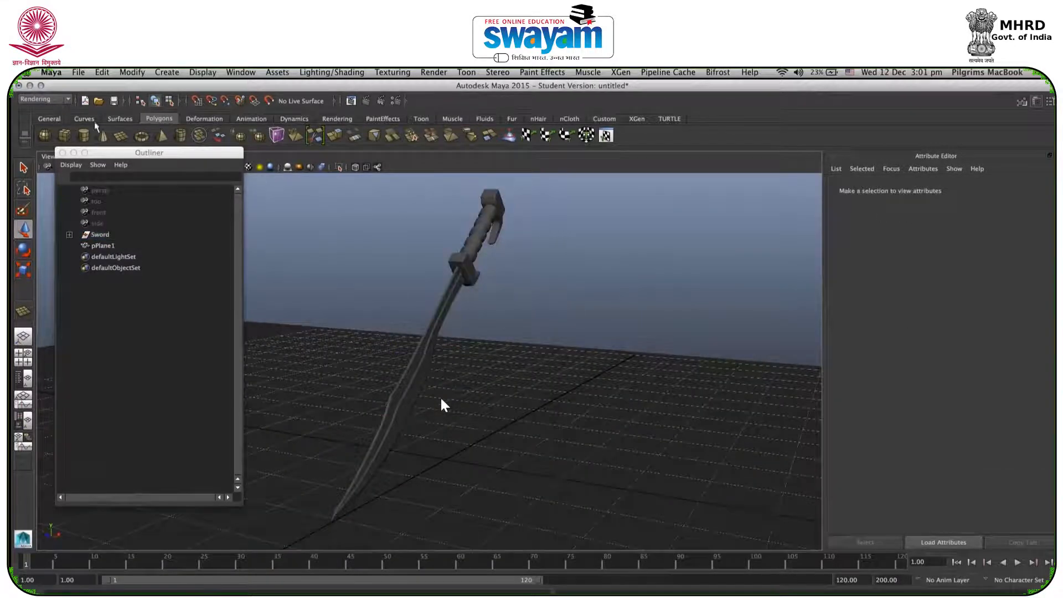
{"action": "left_click", "coordinate": [63, 152]}
Insert two parallel edge loops across the ground plane with the Insert Edge Loop Tool.
{"action": "left_click_drag", "start_coordinate": [394, 261], "coordinate": [403, 297], "text": "alt"}
{"action": "left_click", "coordinate": [290, 310]}
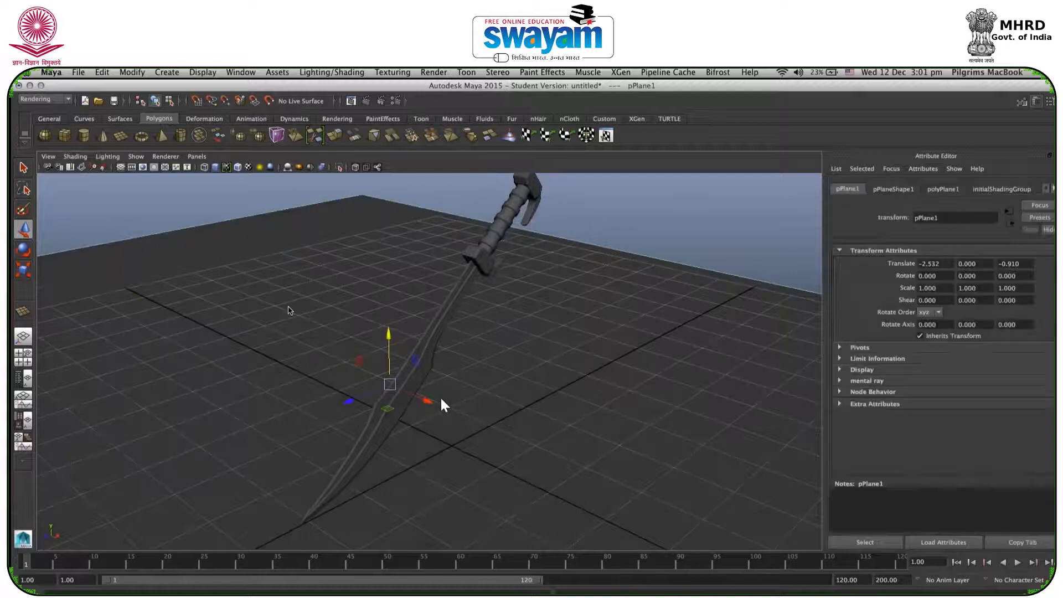
{"action": "scroll", "coordinate": [289, 310], "scroll_direction": "down", "scroll_amount": 10}
{"action": "scroll", "coordinate": [309, 329], "scroll_direction": "down", "scroll_amount": 3}
{"action": "scroll", "coordinate": [310, 328], "scroll_direction": "up", "scroll_amount": 10}
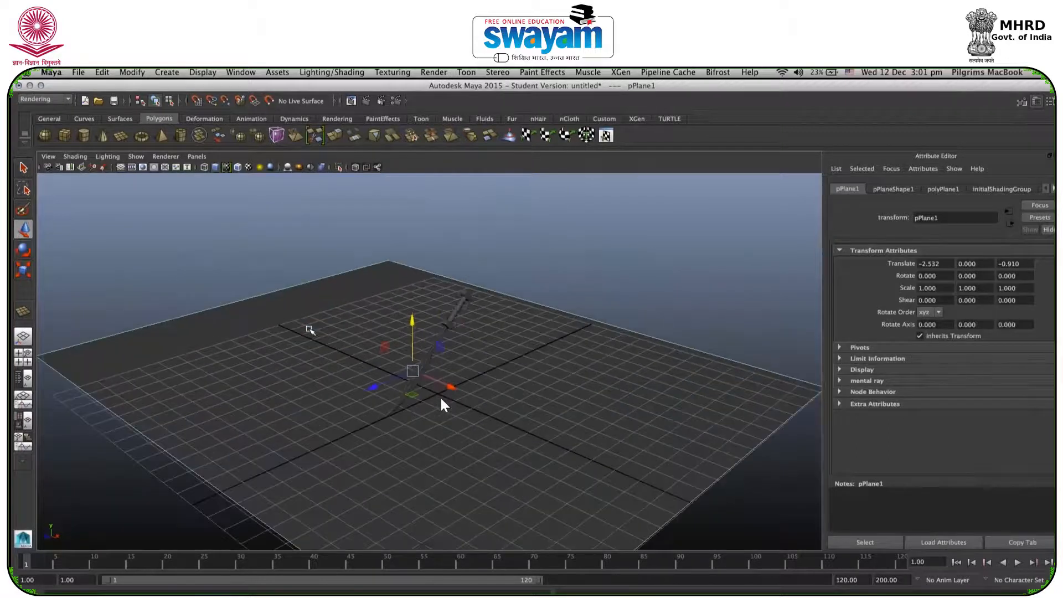
{"action": "left_click", "coordinate": [44, 99]}
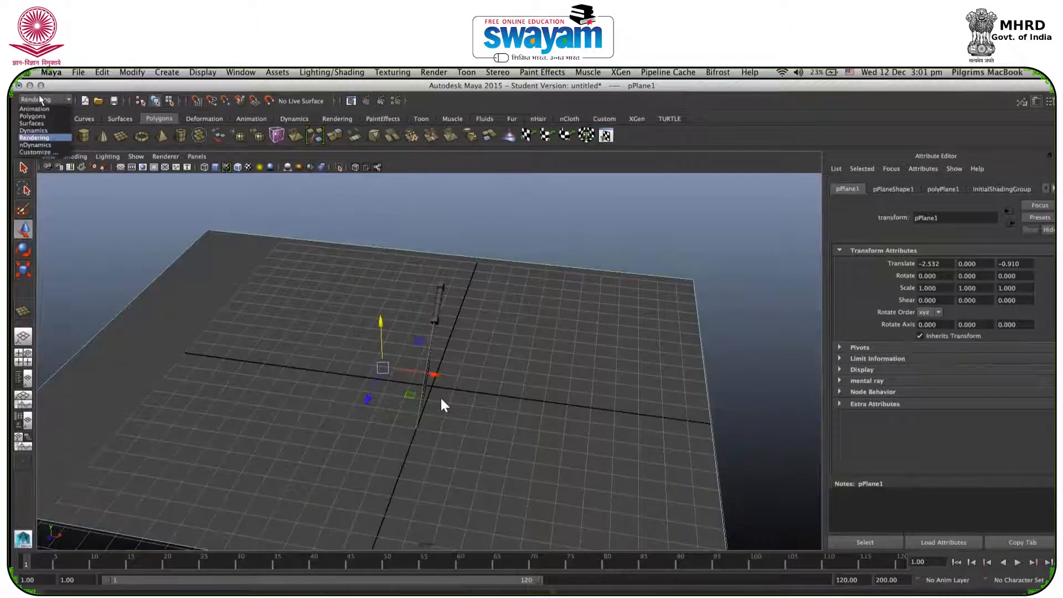
{"action": "left_click", "coordinate": [36, 111]}
{"action": "left_click", "coordinate": [443, 73]}
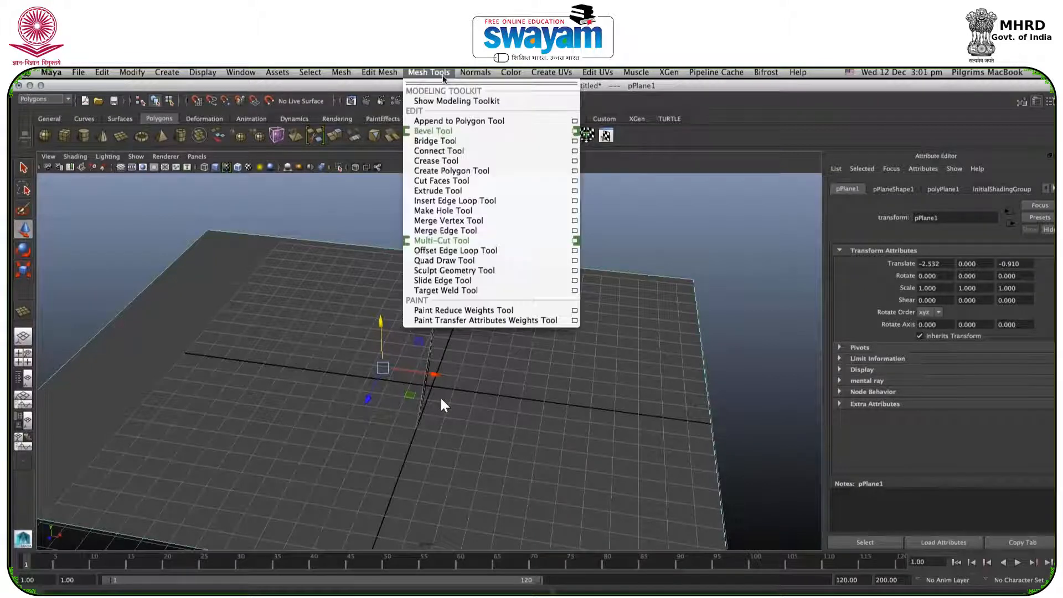
{"action": "left_click", "coordinate": [455, 201]}
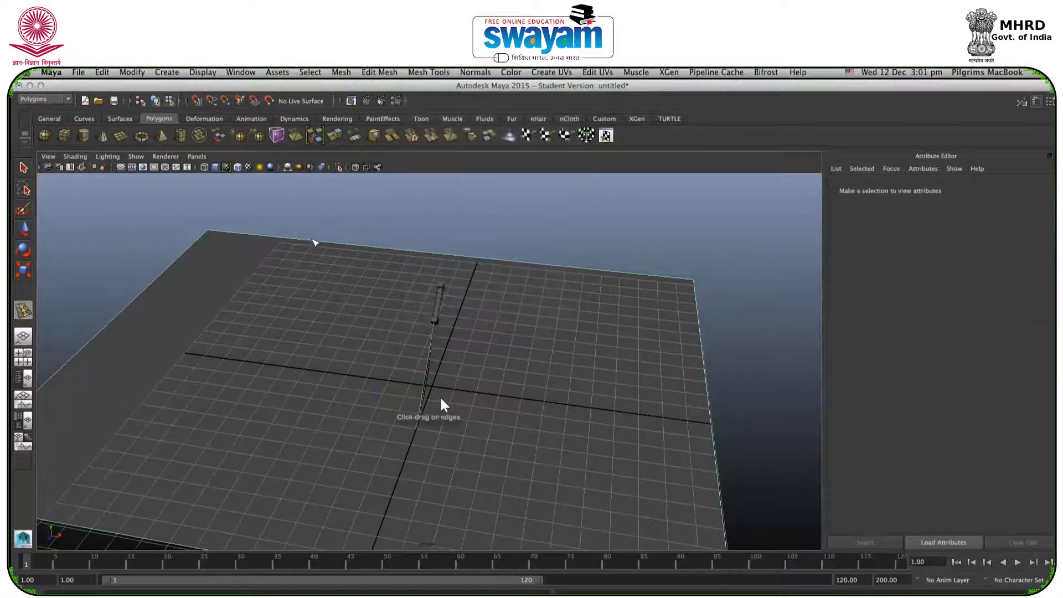
{"action": "left_click", "coordinate": [321, 243]}
{"action": "left_click_drag", "start_coordinate": [359, 250], "coordinate": [398, 258]}
Raise the plane's rear border edge upward to form a sloping backdrop wall, and return to object mode.
{"action": "key", "text": "w"}
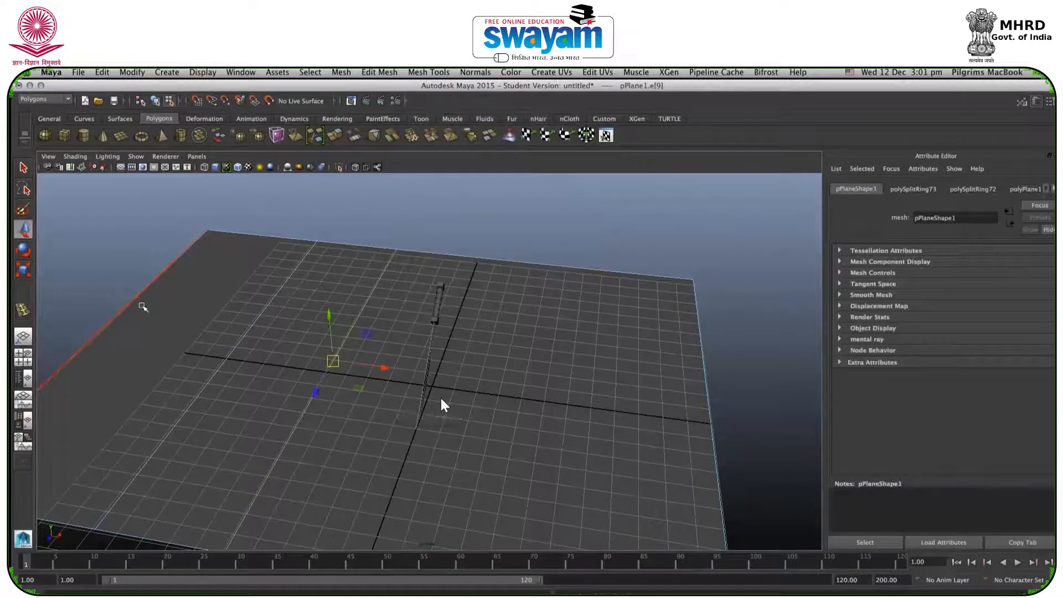
{"action": "scroll", "coordinate": [146, 307], "scroll_direction": "down", "scroll_amount": 3}
{"action": "left_click_drag", "start_coordinate": [247, 310], "coordinate": [229, 195]}
{"action": "right_click", "coordinate": [302, 290]}
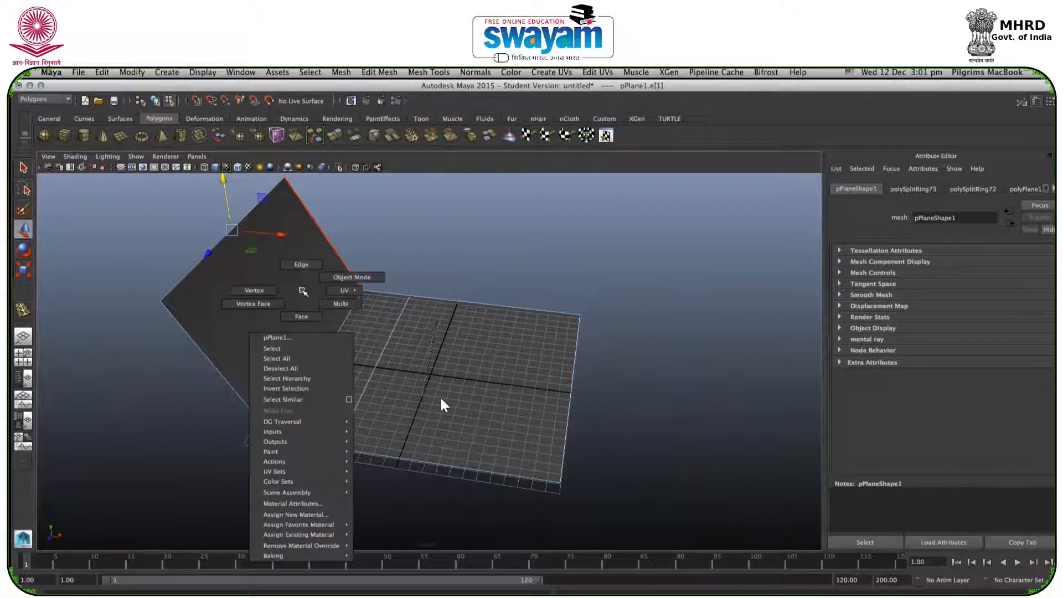
{"action": "left_click", "coordinate": [336, 280]}
{"action": "left_click", "coordinate": [335, 283]}
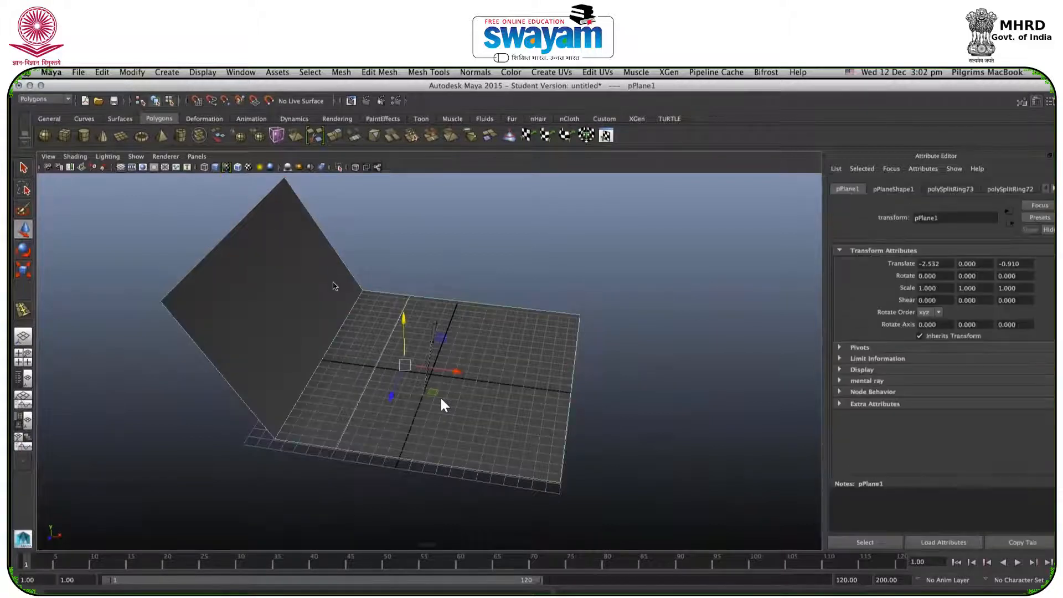
Smooth the plane's mesh to turn the hard fold into a curved studio backdrop.
{"action": "left_click", "coordinate": [382, 72]}
{"action": "mouse_move", "coordinate": [341, 72]}
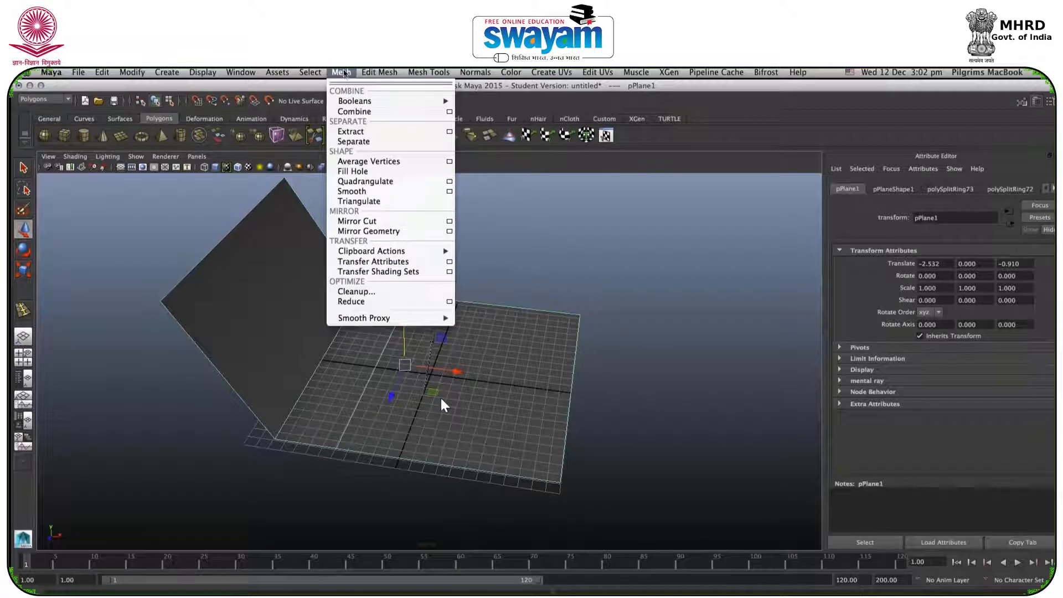
{"action": "left_click", "coordinate": [356, 191]}
{"action": "left_click", "coordinate": [459, 250]}
{"action": "left_click_drag", "start_coordinate": [384, 339], "coordinate": [354, 331], "text": "alt"}
{"action": "scroll", "coordinate": [354, 331], "scroll_direction": "up", "scroll_amount": 6}
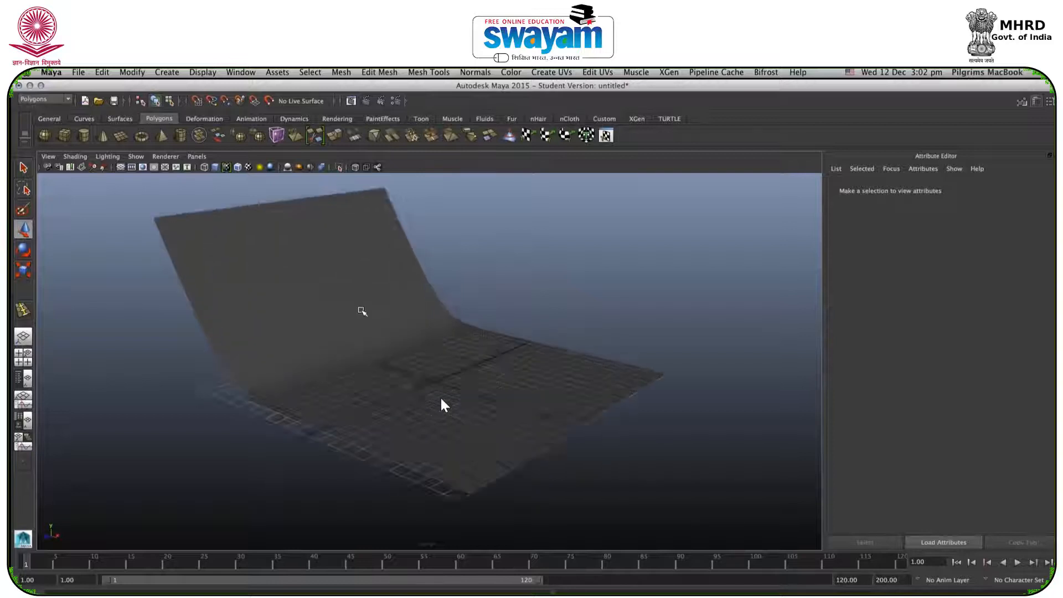
{"action": "mouse_move", "coordinate": [450, 308]}
{"action": "left_mouse_down", "text": "alt"}
{"action": "mouse_move", "coordinate": [404, 297]}
{"action": "mouse_move", "coordinate": [442, 296]}
{"action": "left_mouse_up", "text": "alt"}
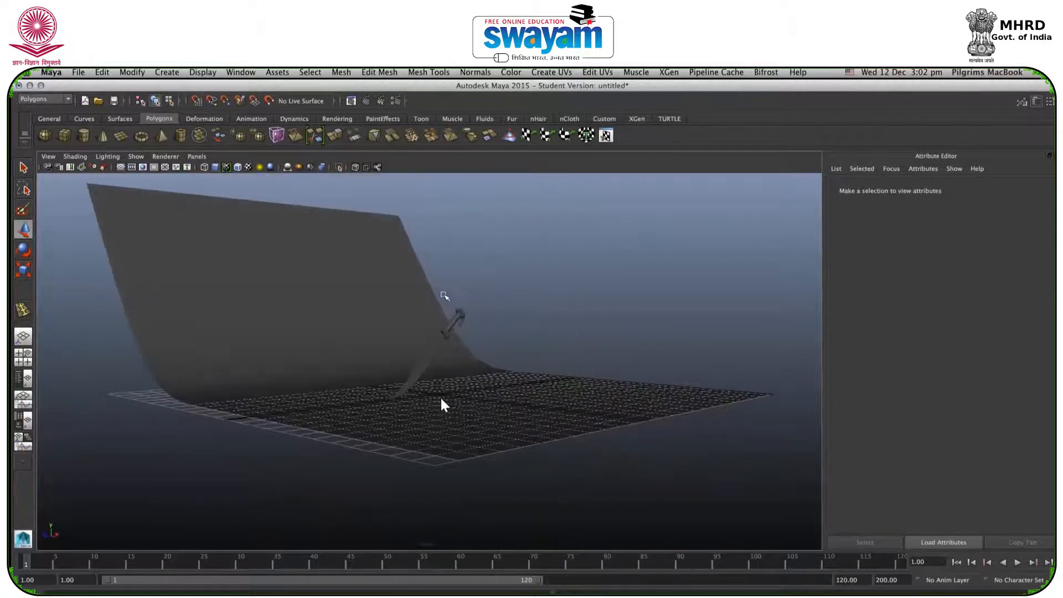
Delete the construction history of all the sword parts and the backdrop plane, and clear the selection.
{"action": "left_click", "coordinate": [422, 369]}
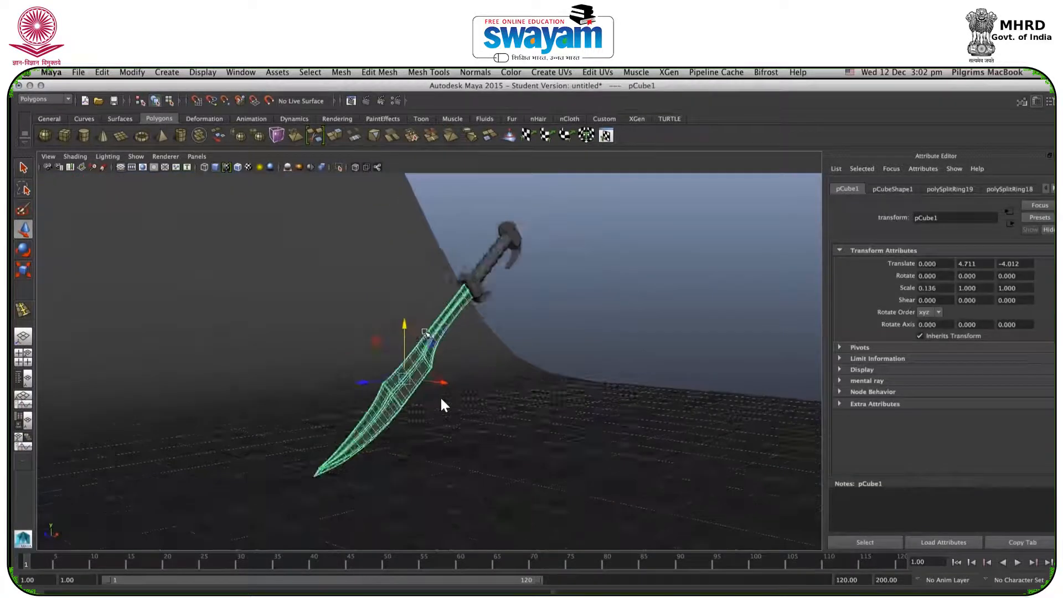
{"action": "scroll", "coordinate": [443, 404], "scroll_direction": "up", "scroll_amount": 6}
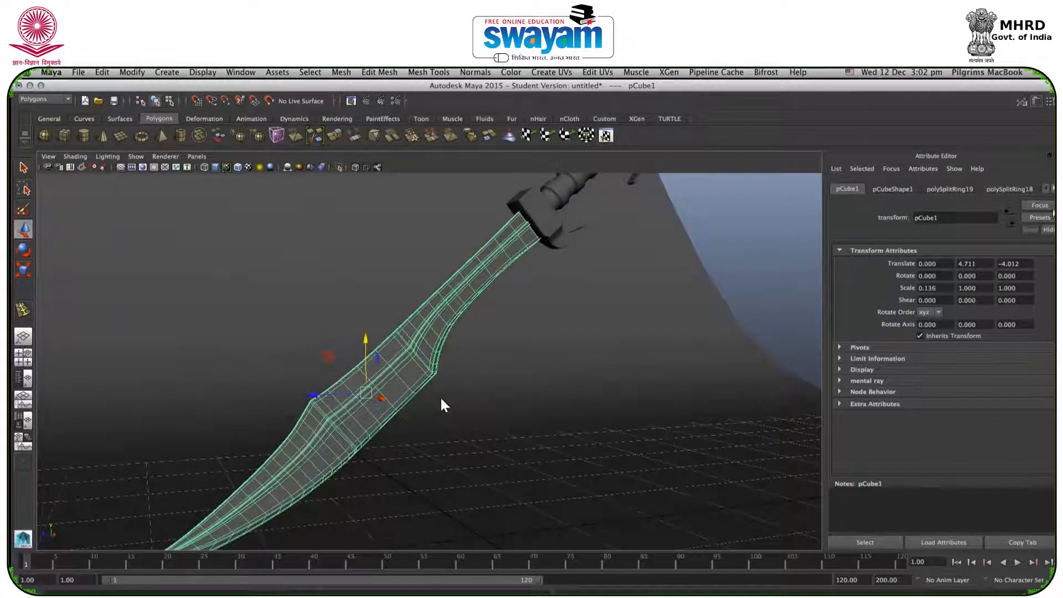
{"action": "scroll", "coordinate": [443, 404], "scroll_direction": "down", "scroll_amount": 8}
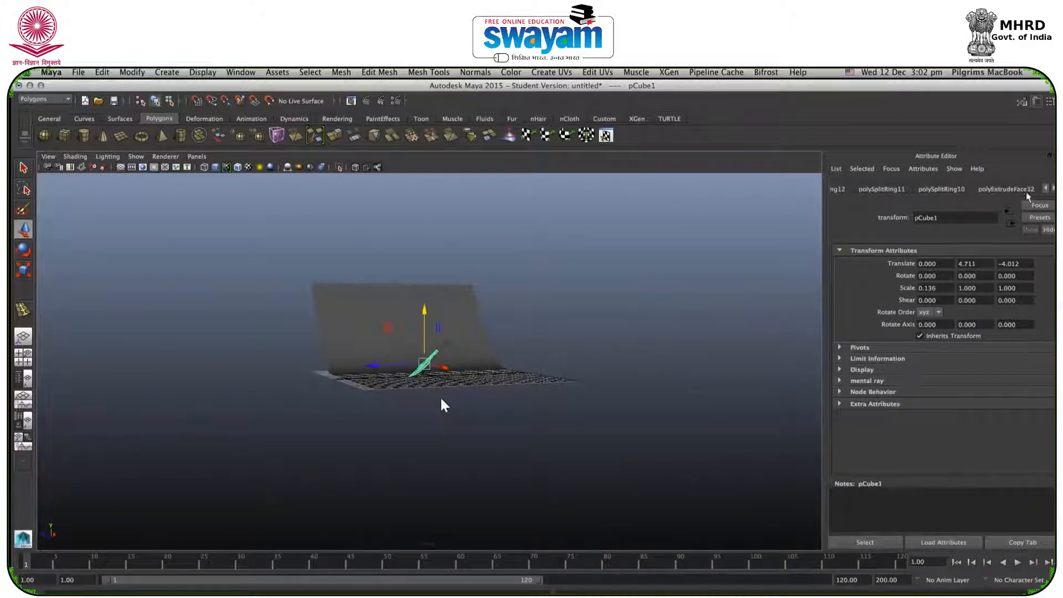
{"action": "left_click_drag", "start_coordinate": [599, 240], "coordinate": [212, 449]}
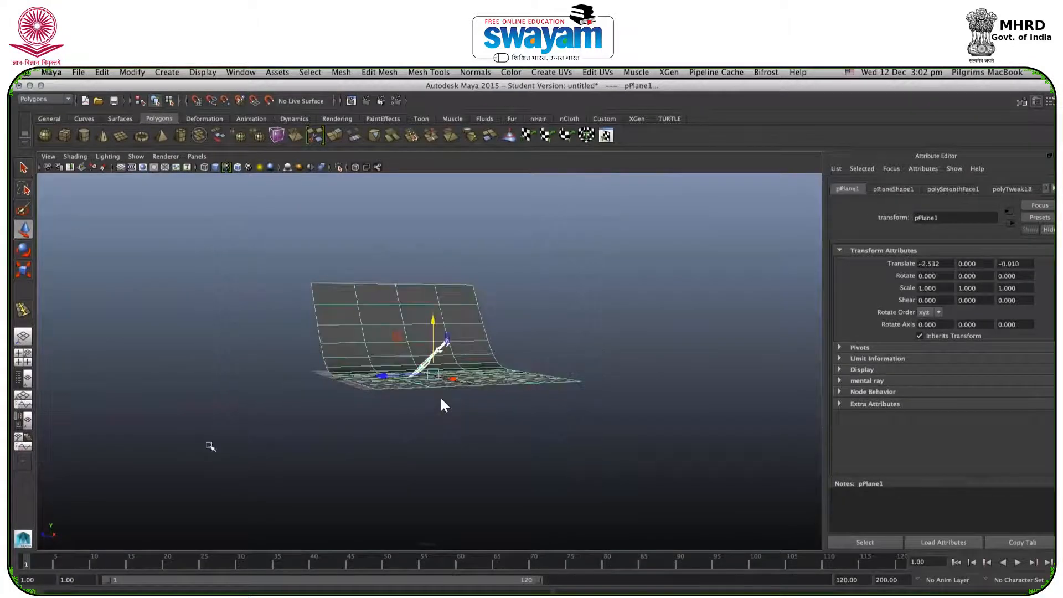
{"action": "left_click", "coordinate": [101, 72]}
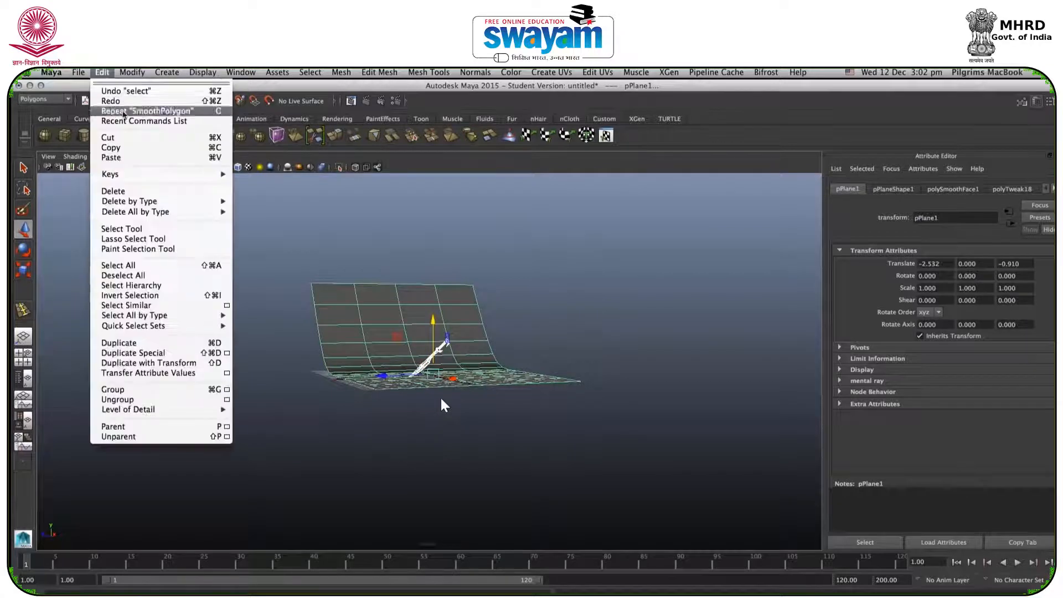
{"action": "mouse_move", "coordinate": [130, 201]}
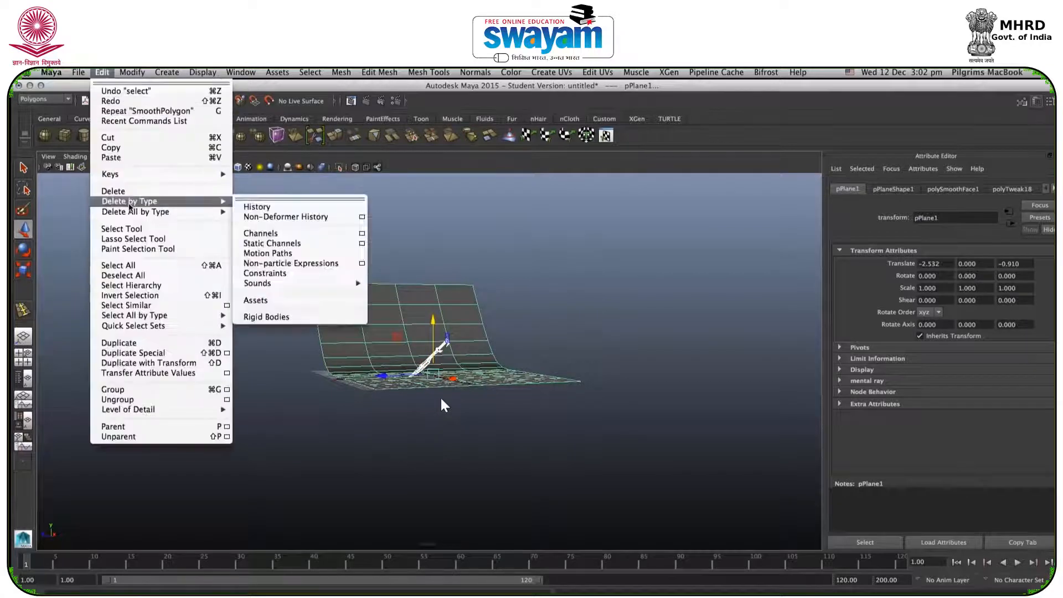
{"action": "left_click", "coordinate": [256, 207]}
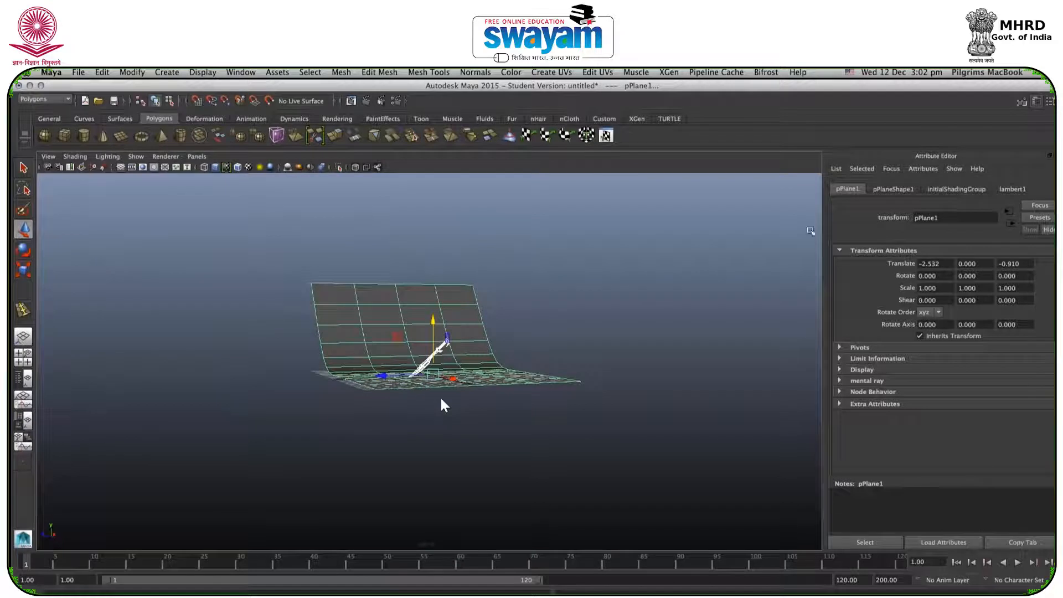
{"action": "left_click", "coordinate": [584, 240]}
Review the available renderers in the Render Settings and close the window without changing the renderer.
{"action": "right_click_drag", "start_coordinate": [391, 346], "coordinate": [415, 357], "text": "alt"}
{"action": "left_click", "coordinate": [416, 354]}
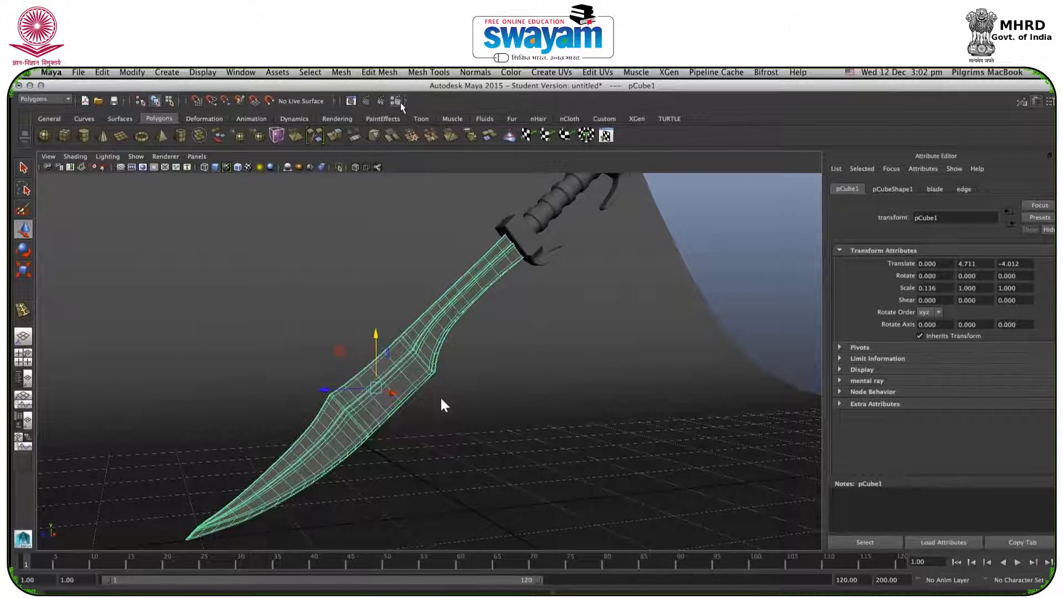
{"action": "left_click", "coordinate": [401, 102]}
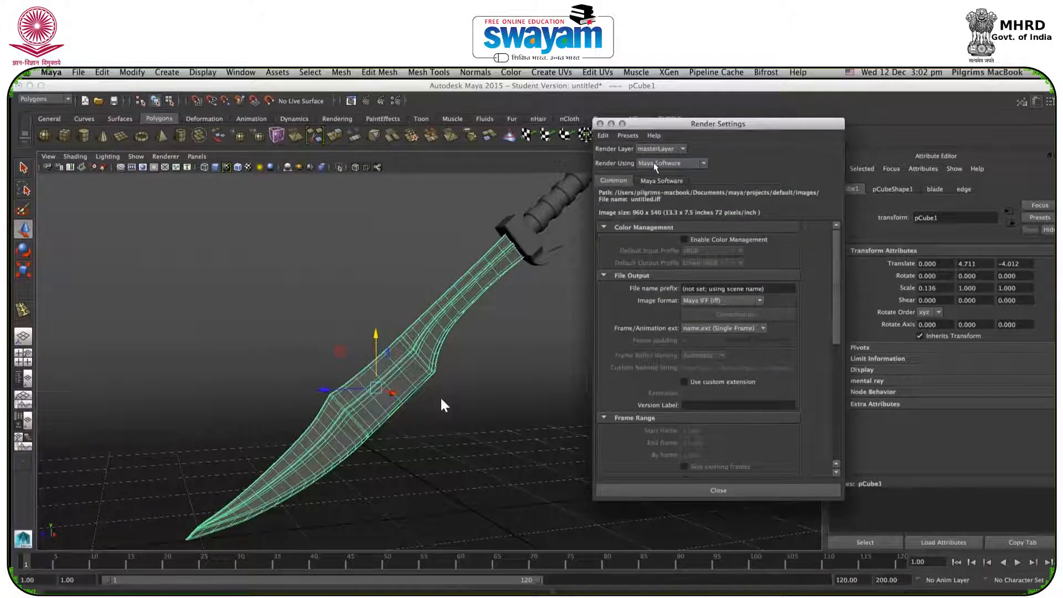
{"action": "left_click", "coordinate": [679, 163]}
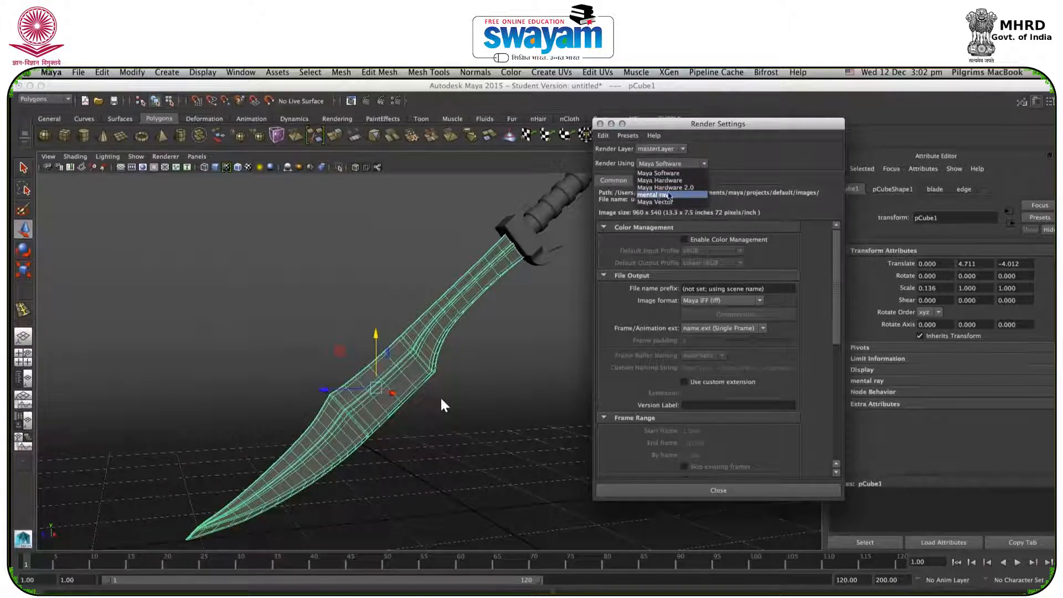
{"action": "left_click", "coordinate": [740, 161]}
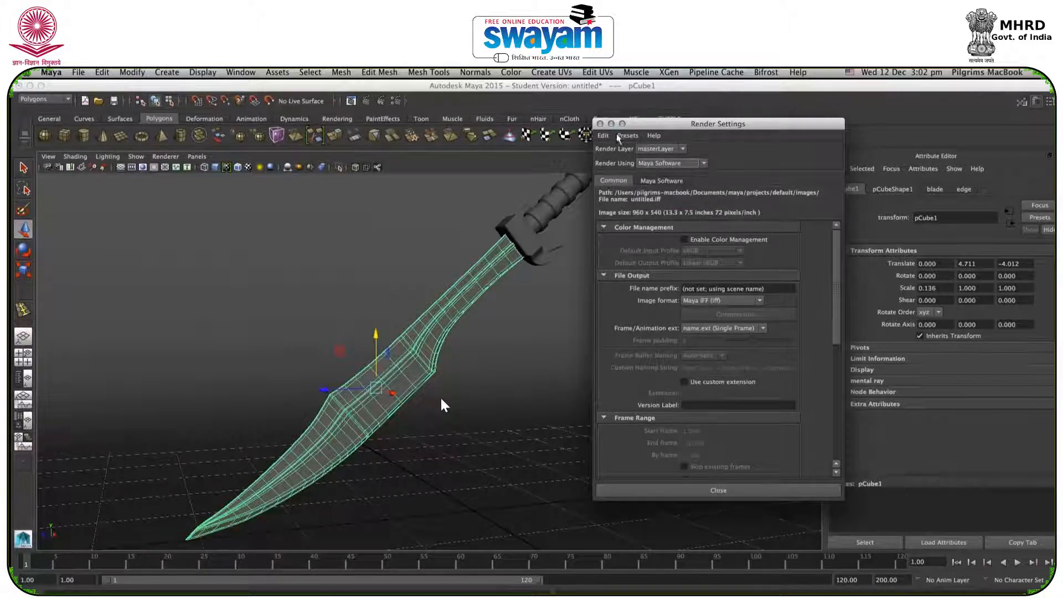
{"action": "left_click", "coordinate": [599, 124]}
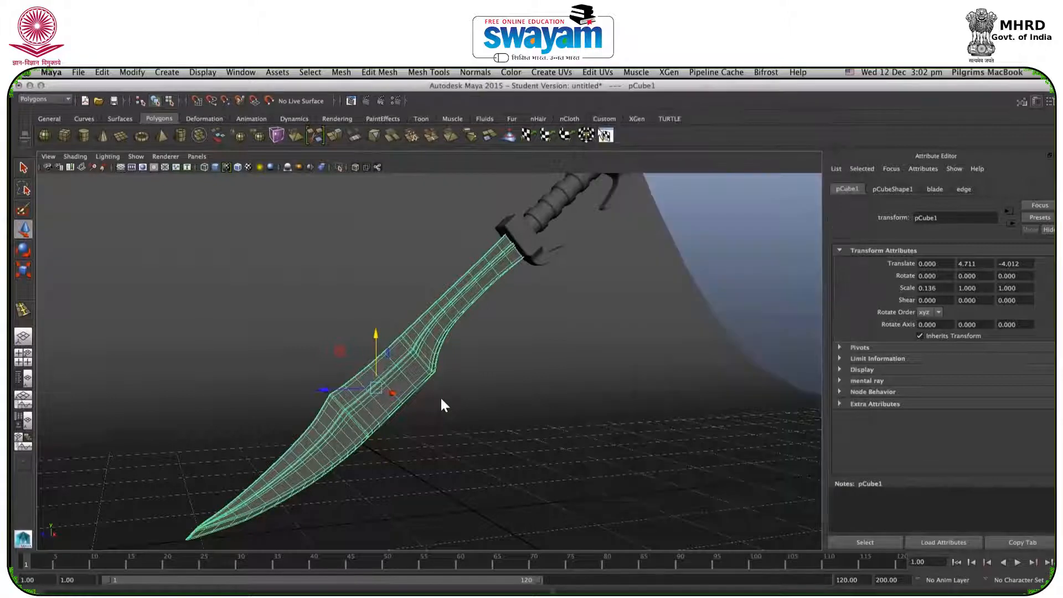
Assign a new Blinn material to the sword blade.
{"action": "left_click", "coordinate": [698, 199]}
{"action": "left_click", "coordinate": [395, 368]}
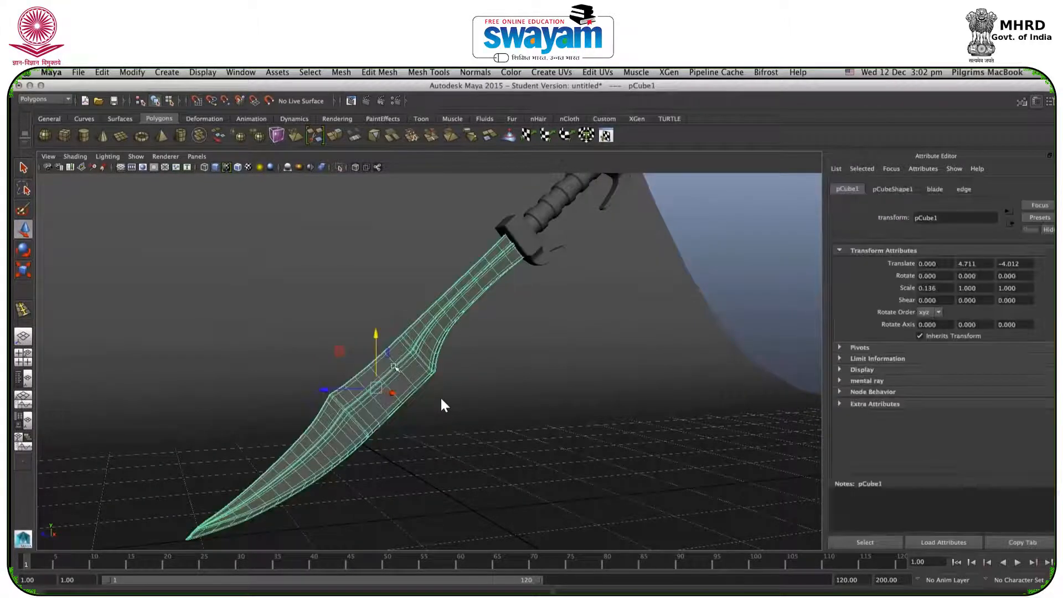
{"action": "right_click", "coordinate": [394, 366]}
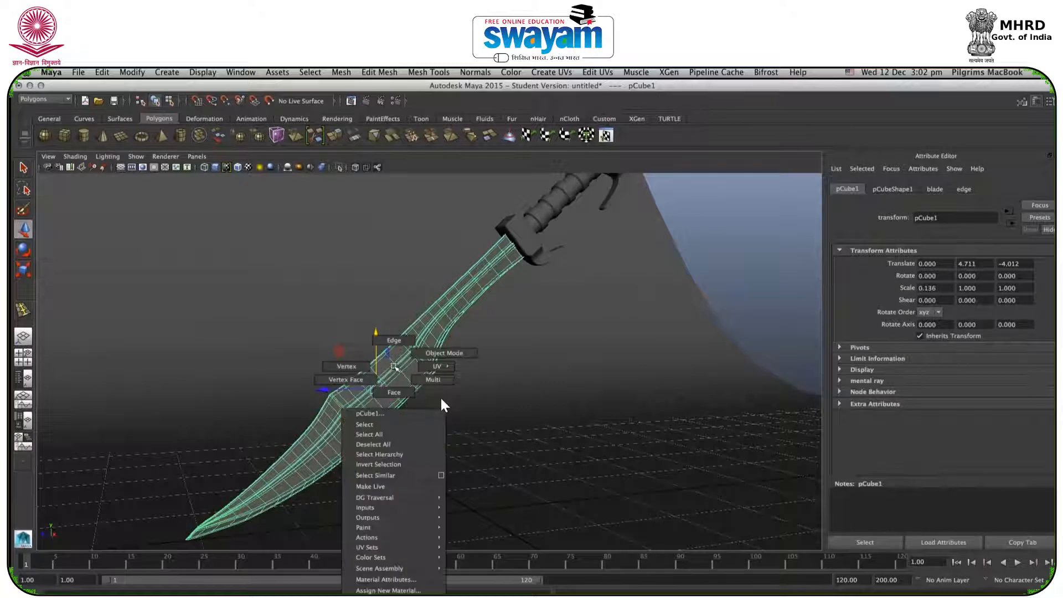
{"action": "left_click", "coordinate": [388, 590]}
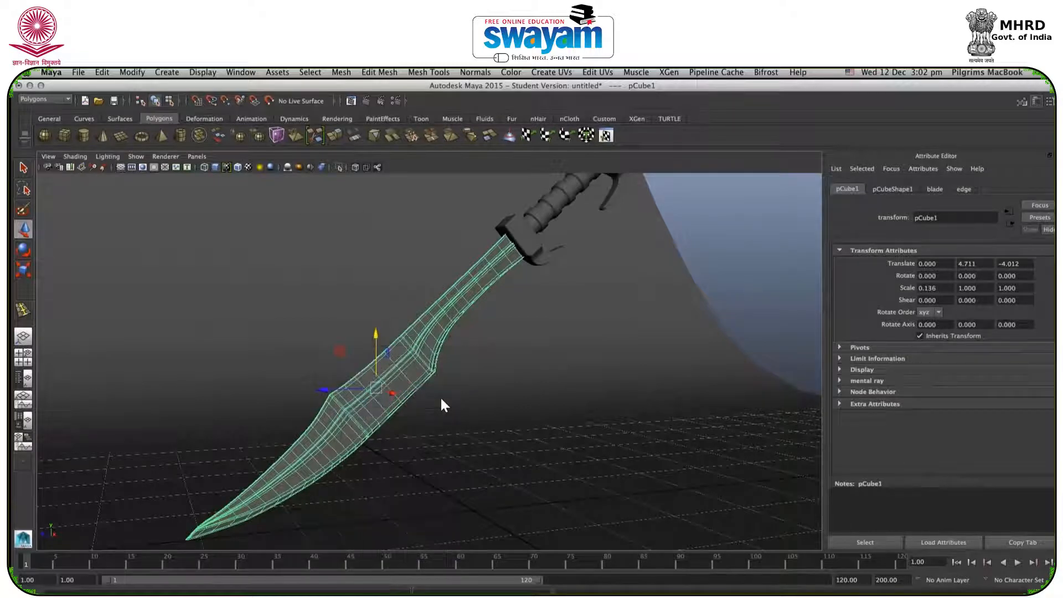
{"action": "left_click", "coordinate": [447, 296]}
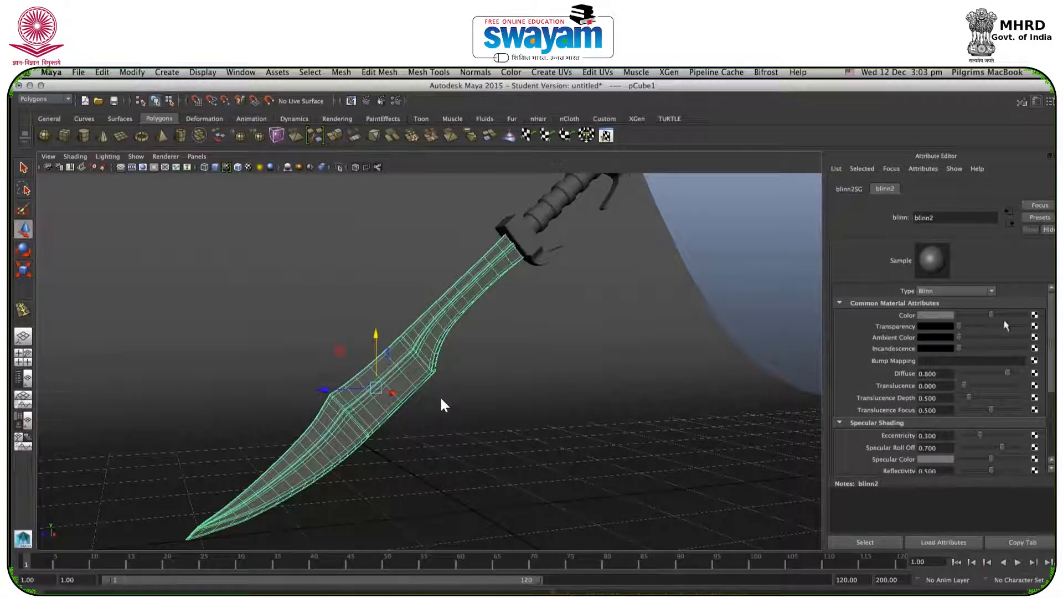
Map a File texture to the blade material's color, load steel.jpg from the desktop's texture baking_001/sword texture folder, and show textures in the viewport.
{"action": "left_click", "coordinate": [1034, 315]}
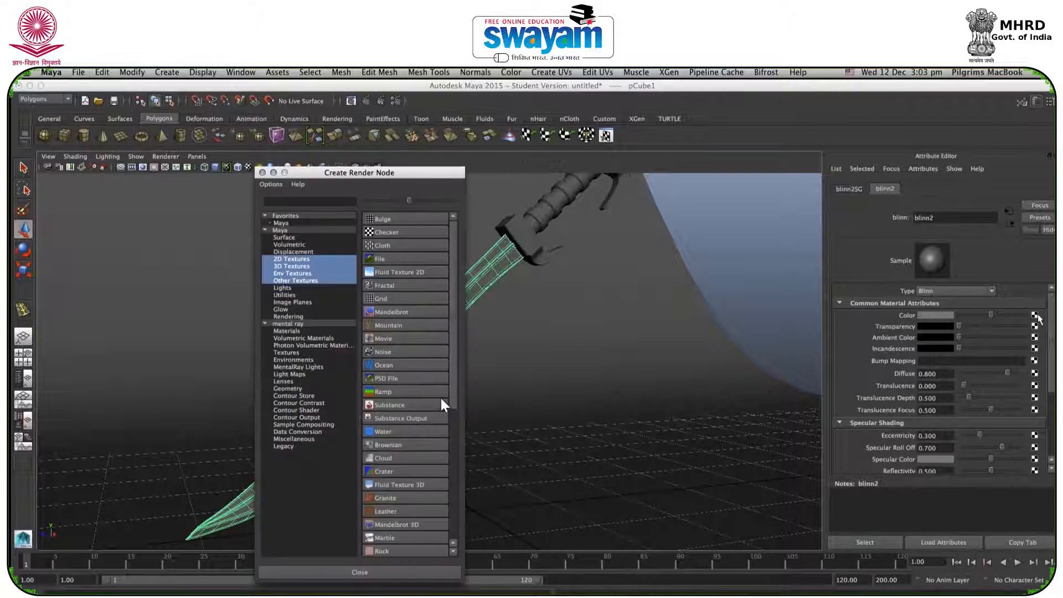
{"action": "left_click", "coordinate": [404, 261]}
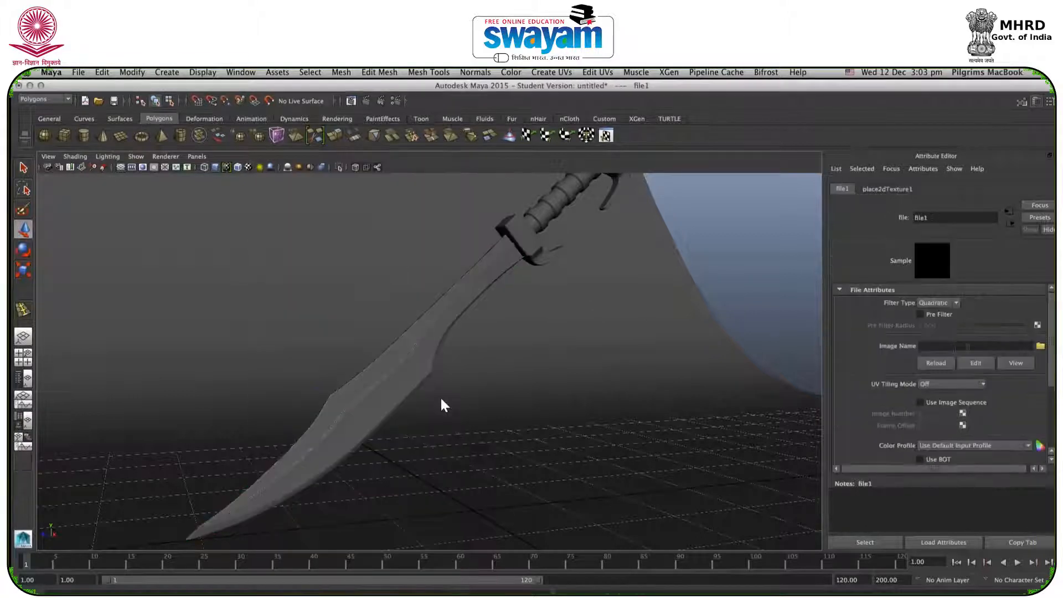
{"action": "left_click", "coordinate": [1040, 347]}
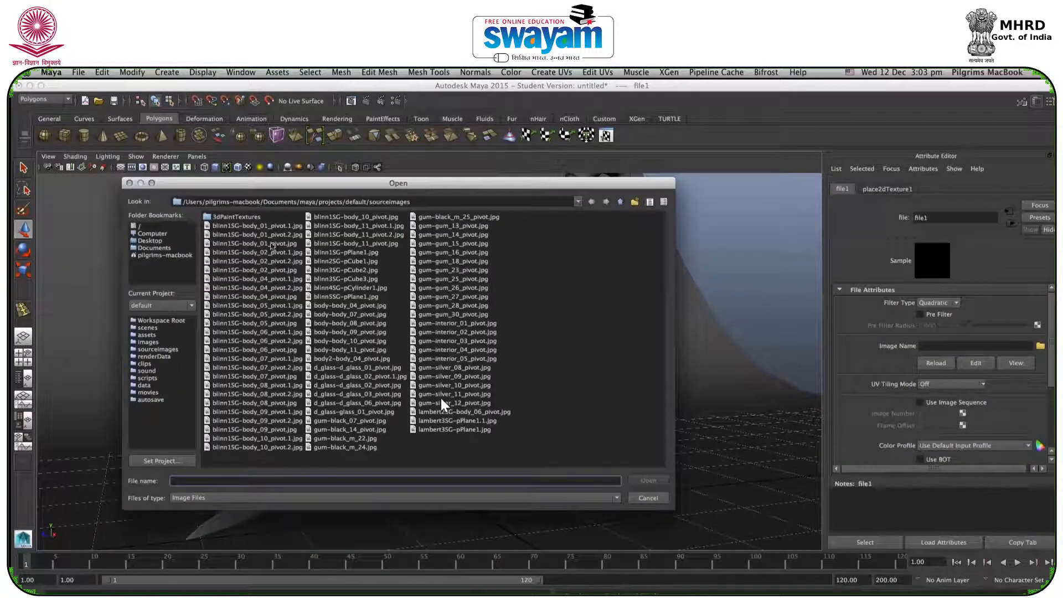
{"action": "left_click", "coordinate": [155, 242]}
{"action": "double_click", "coordinate": [381, 348]}
{"action": "double_click", "coordinate": [228, 218]}
{"action": "left_click", "coordinate": [590, 203]}
{"action": "double_click", "coordinate": [214, 223]}
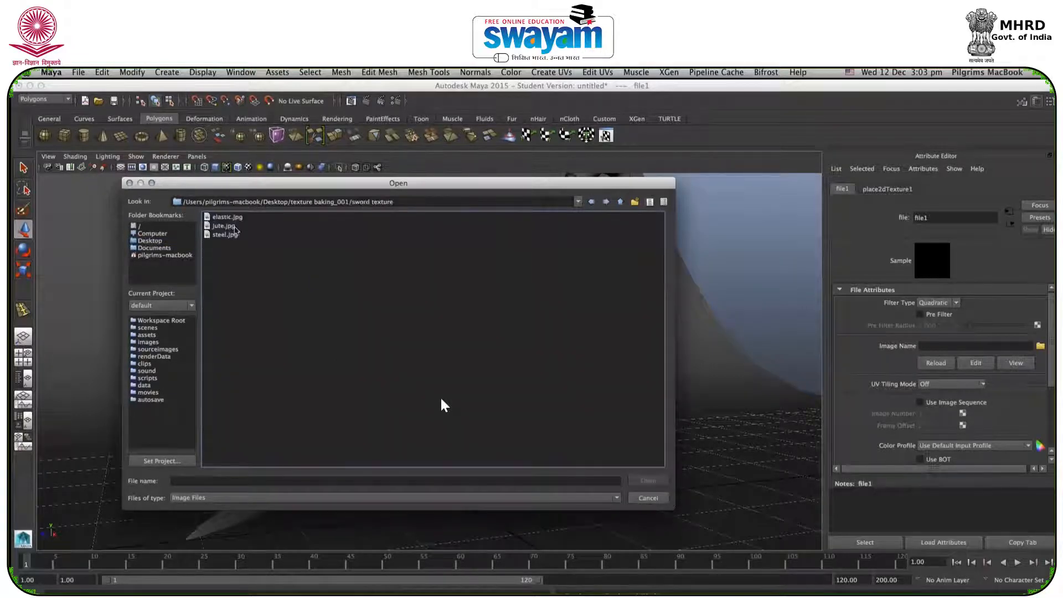
{"action": "left_click", "coordinate": [223, 234]}
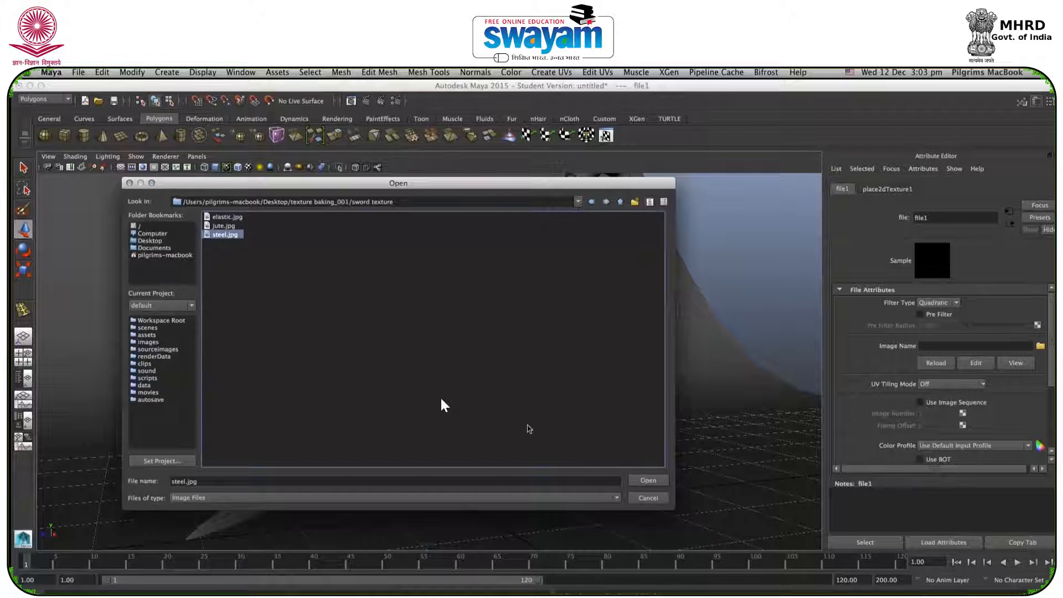
{"action": "left_click", "coordinate": [644, 480]}
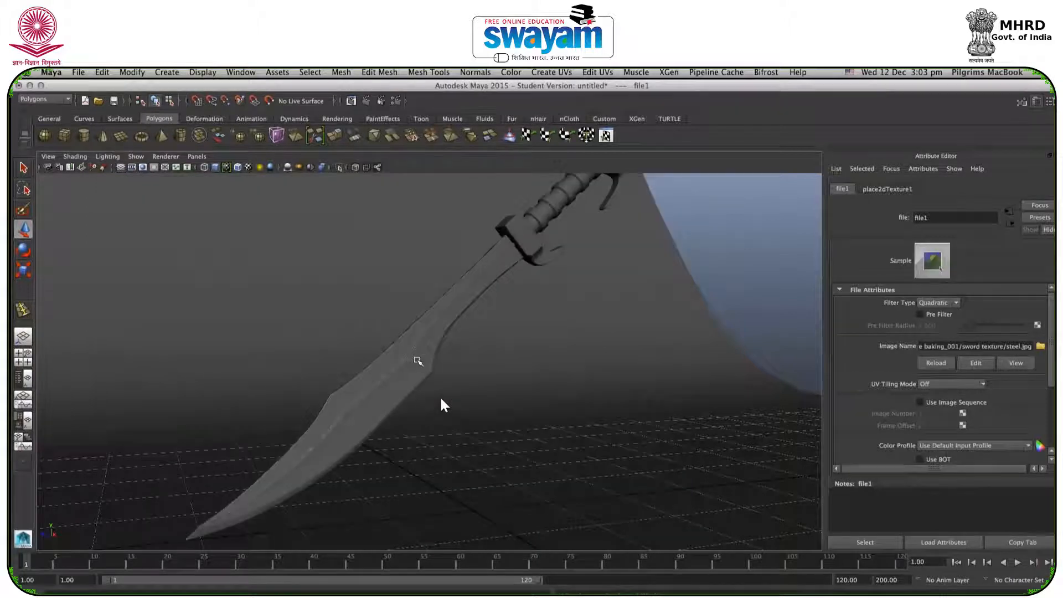
{"action": "key", "text": "6"}
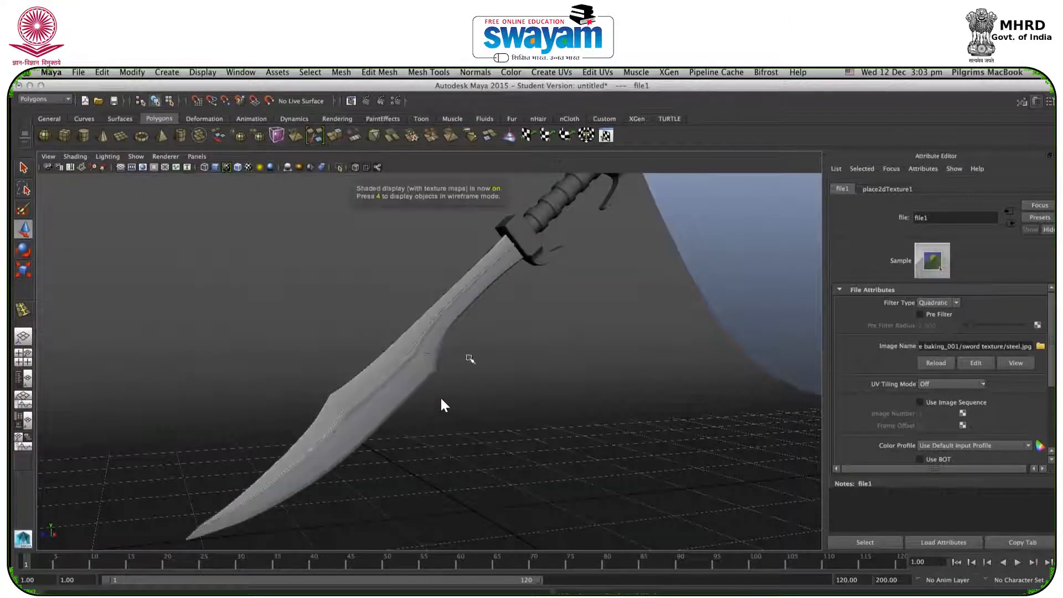
Rename the blade's Blinn material to Bgio and deselect the blade.
{"action": "mouse_move", "coordinate": [401, 363]}
{"action": "left_mouse_down", "text": "alt"}
{"action": "mouse_move", "coordinate": [413, 358]}
{"action": "mouse_move", "coordinate": [396, 375]}
{"action": "mouse_move", "coordinate": [419, 371]}
{"action": "left_mouse_up", "text": "alt"}
{"action": "left_click", "coordinate": [425, 340]}
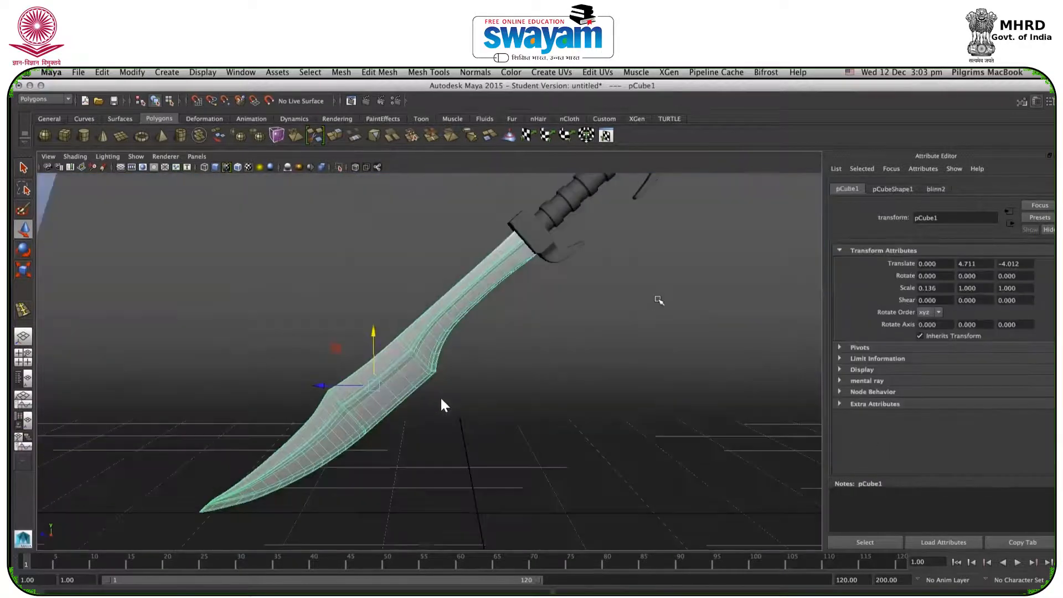
{"action": "middle_click_drag", "start_coordinate": [658, 300], "coordinate": [573, 395], "text": "alt"}
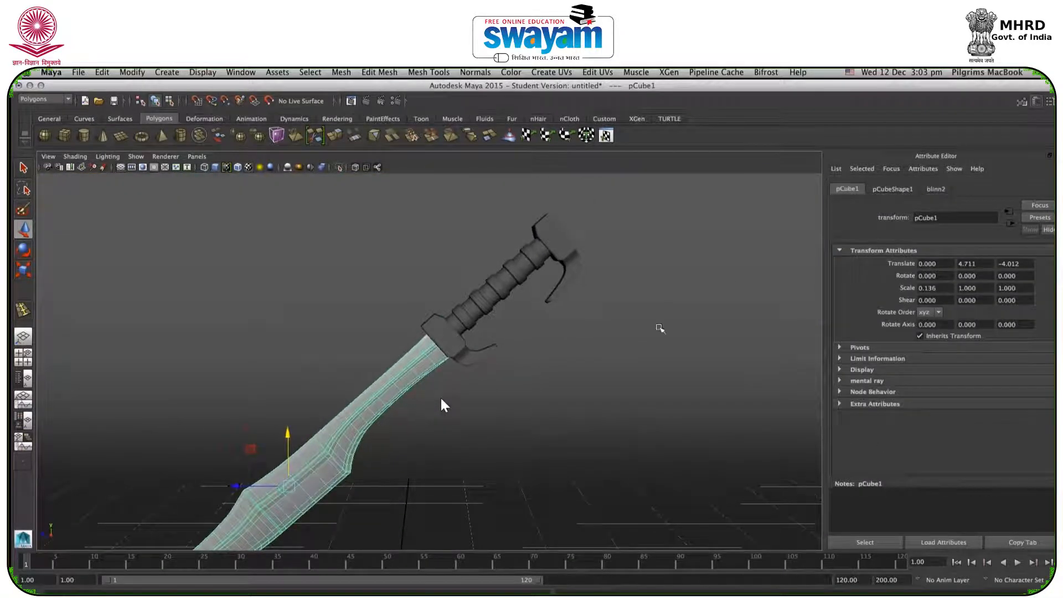
{"action": "left_click", "coordinate": [932, 189]}
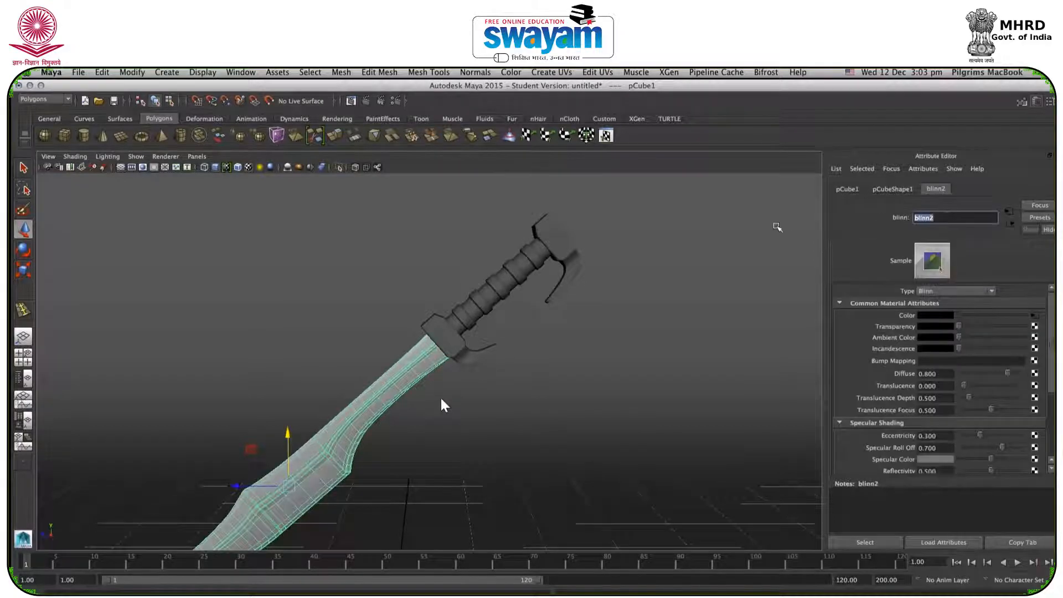
{"action": "type", "text": "B"}
{"action": "type", "text": "gio"}
{"action": "left_click", "coordinate": [696, 295]}
Assign one new Lambert material to both guard pieces at the two ends of the handle.
{"action": "left_click", "coordinate": [450, 337]}
{"action": "left_click", "coordinate": [561, 242]}
{"action": "right_click_drag", "start_coordinate": [561, 242], "coordinate": [547, 462]}
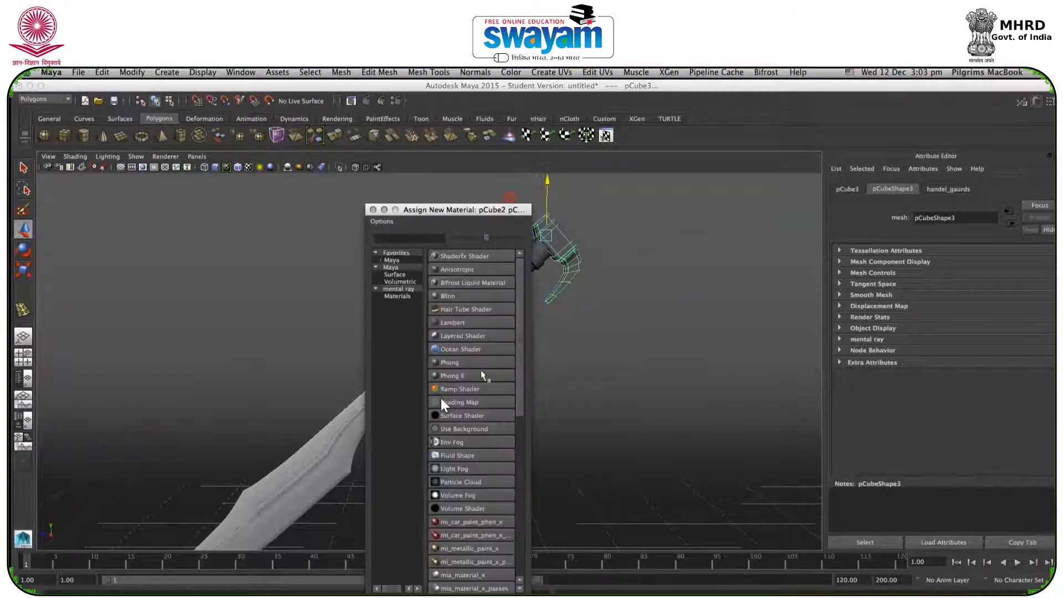
{"action": "left_click", "coordinate": [461, 329]}
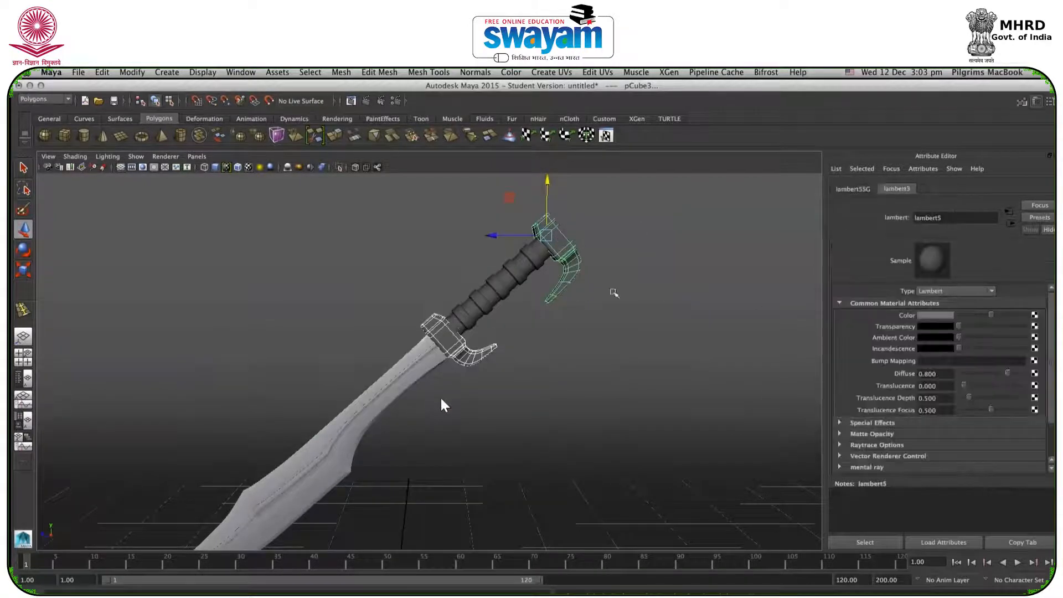
Map a File texture to the guard material's color and load elastic.jpg from the sword texture folder.
{"action": "left_click", "coordinate": [1034, 315]}
{"action": "left_click", "coordinate": [390, 259]}
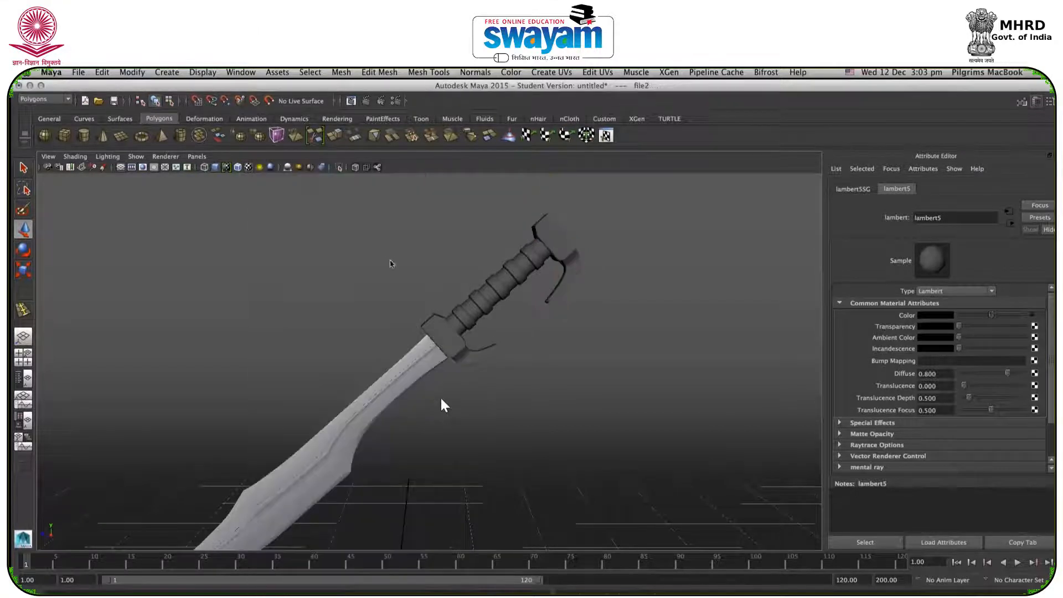
{"action": "left_click", "coordinate": [1040, 347]}
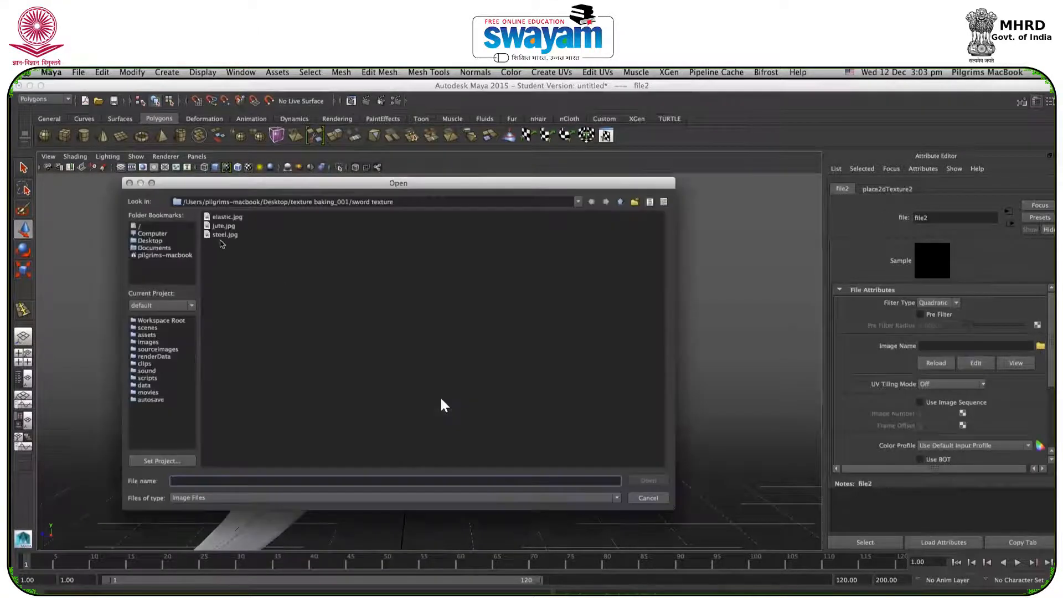
{"action": "left_click", "coordinate": [227, 217]}
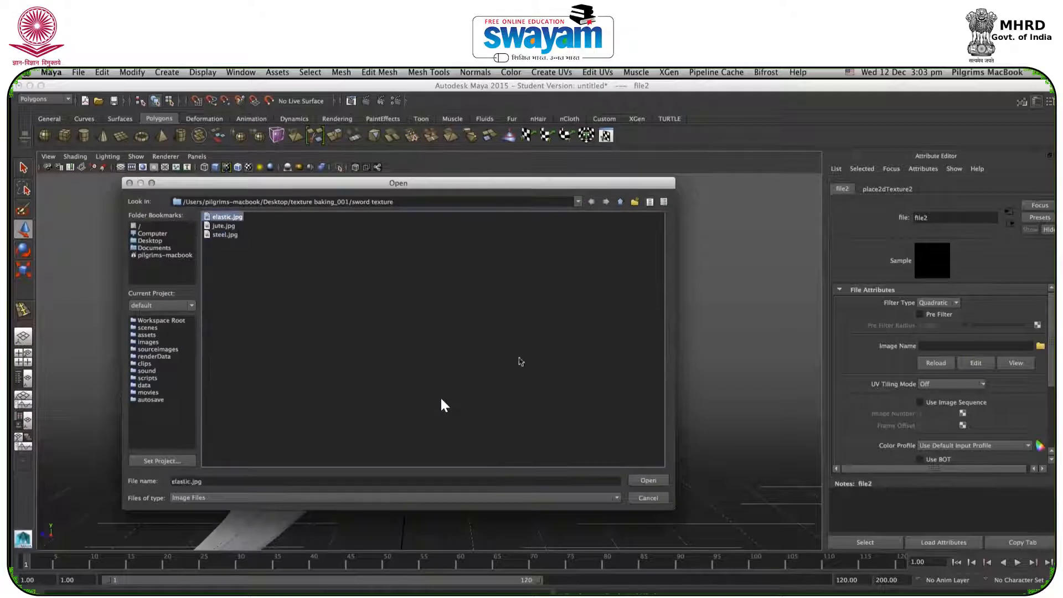
{"action": "left_click", "coordinate": [647, 480]}
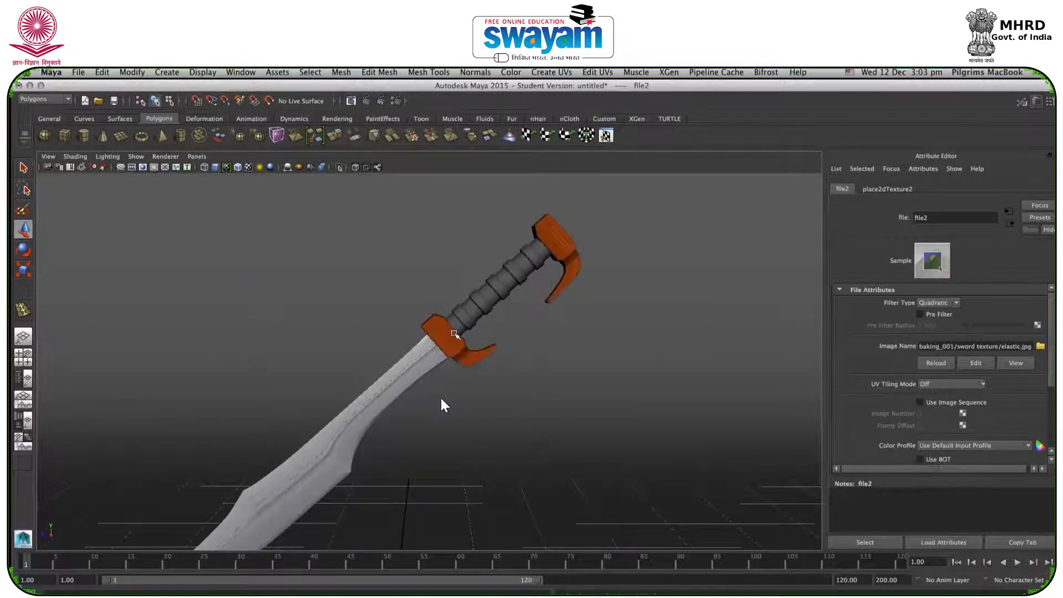
Examine the texture on the guard pieces up close and from several angles, with a smooth mesh preview of the lower guard.
{"action": "left_click_drag", "start_coordinate": [491, 308], "coordinate": [438, 380], "text": "alt"}
{"action": "scroll", "coordinate": [473, 308], "scroll_direction": "up", "scroll_amount": 3}
{"action": "left_click", "coordinate": [421, 353]}
{"action": "left_click", "coordinate": [491, 354]}
{"action": "left_click_drag", "start_coordinate": [491, 353], "coordinate": [373, 331], "text": "alt"}
{"action": "scroll", "coordinate": [441, 336], "scroll_direction": "up", "scroll_amount": 8}
{"action": "left_click", "coordinate": [505, 333]}
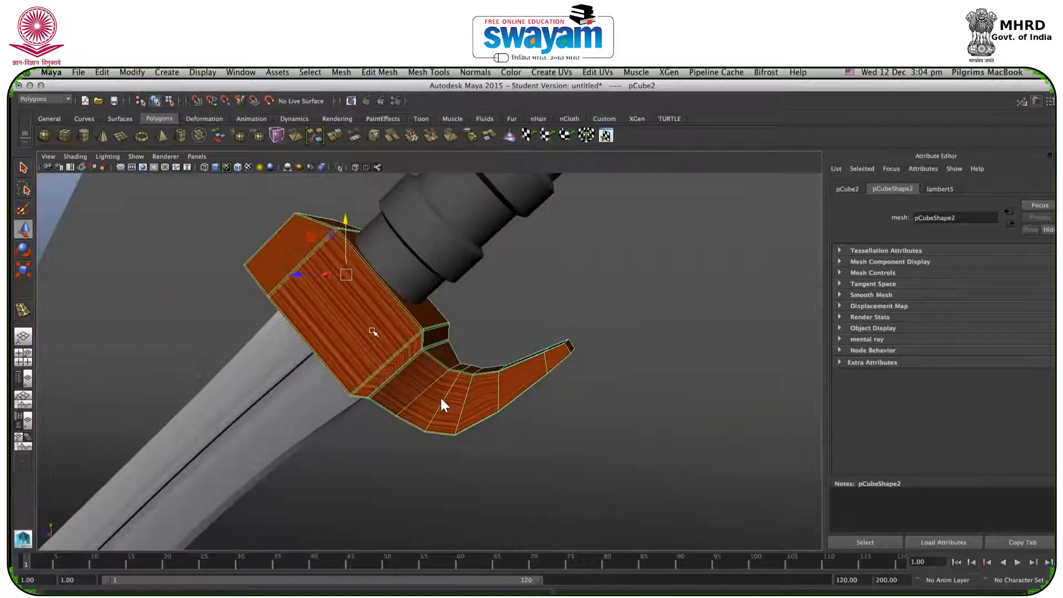
{"action": "key", "text": "3"}
{"action": "scroll", "coordinate": [382, 330], "scroll_direction": "down", "scroll_amount": 8}
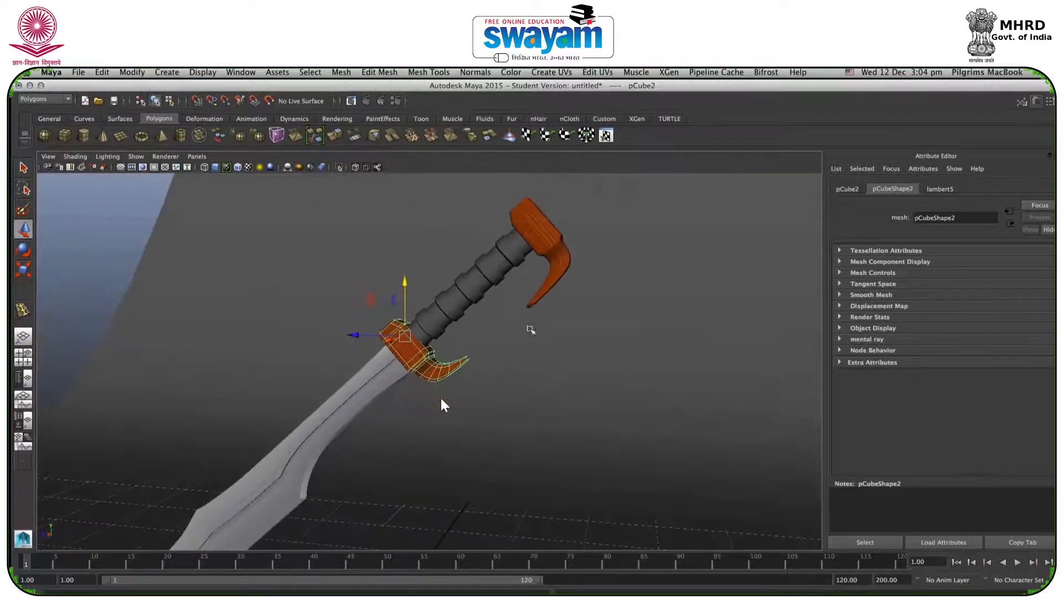
{"action": "left_click_drag", "start_coordinate": [435, 328], "coordinate": [556, 273], "text": "alt"}
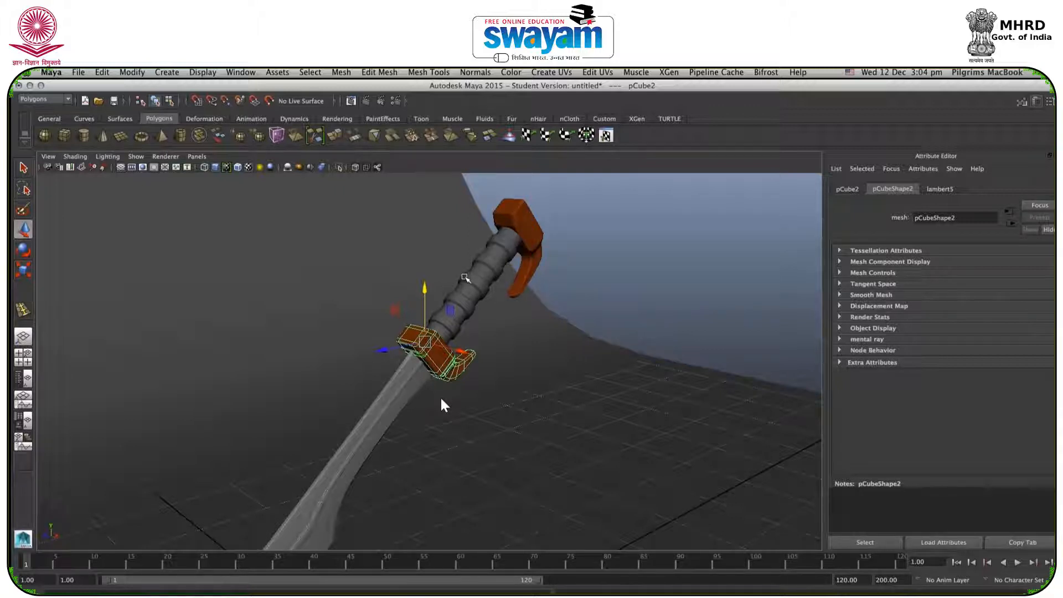
Select both guard pieces, rename their shared Lambert material to top, and deselect them.
{"action": "left_click", "coordinate": [696, 268]}
{"action": "left_click", "coordinate": [502, 206]}
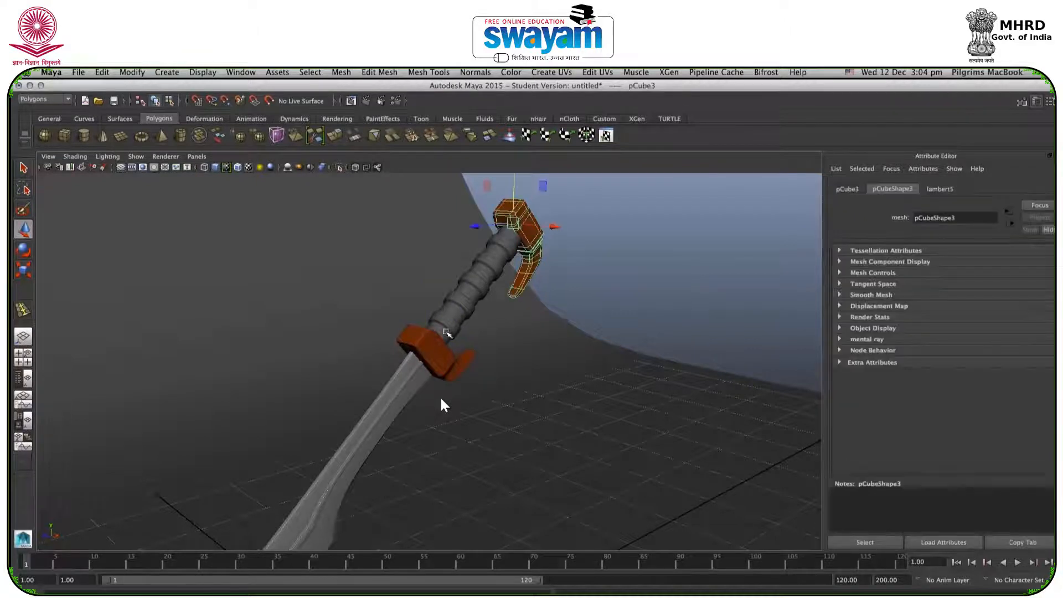
{"action": "left_click", "coordinate": [437, 339], "text": "shift"}
{"action": "left_click", "coordinate": [941, 190]}
{"action": "left_click", "coordinate": [951, 218]}
{"action": "type", "text": "to"}
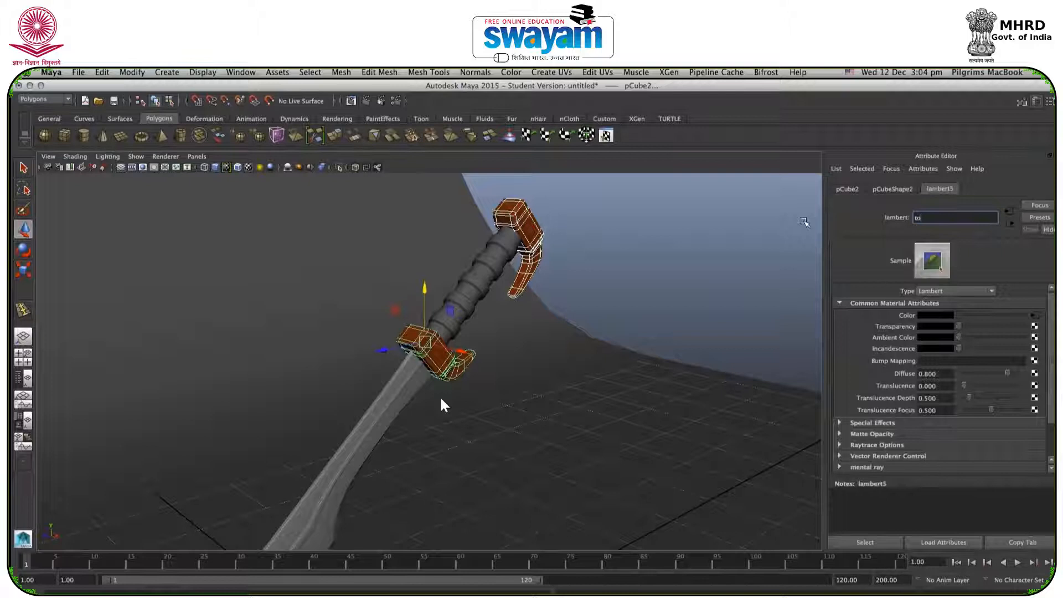
{"action": "type", "text": "p"}
{"action": "left_click", "coordinate": [754, 283]}
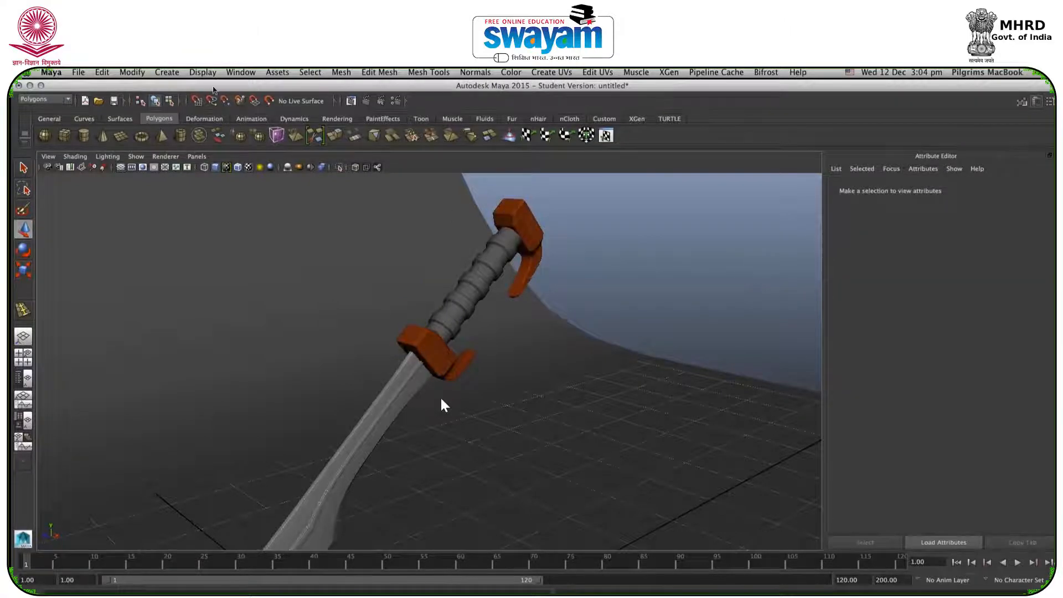
{"action": "left_click", "coordinate": [228, 71]}
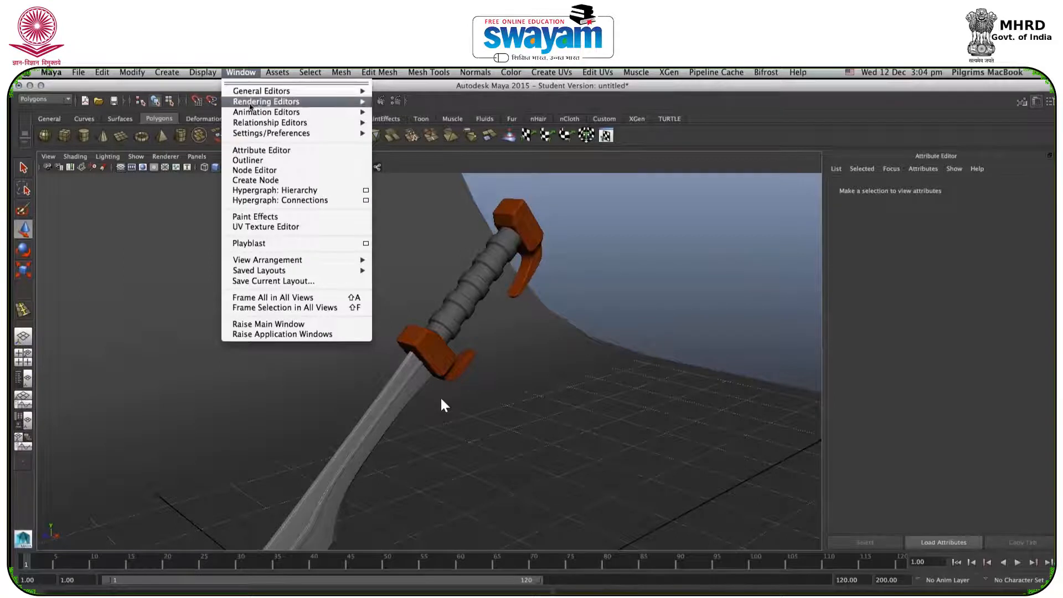
{"action": "mouse_move", "coordinate": [259, 106]}
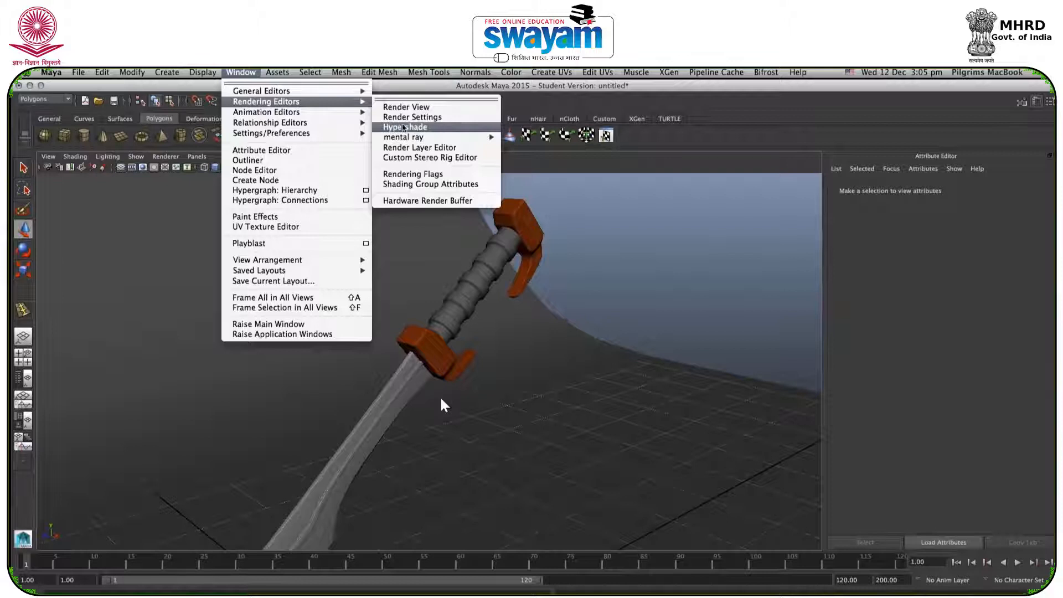
{"action": "left_click", "coordinate": [594, 207]}
Assign a new Lambert material to the sword's handle cylinder.
{"action": "left_click", "coordinate": [471, 282]}
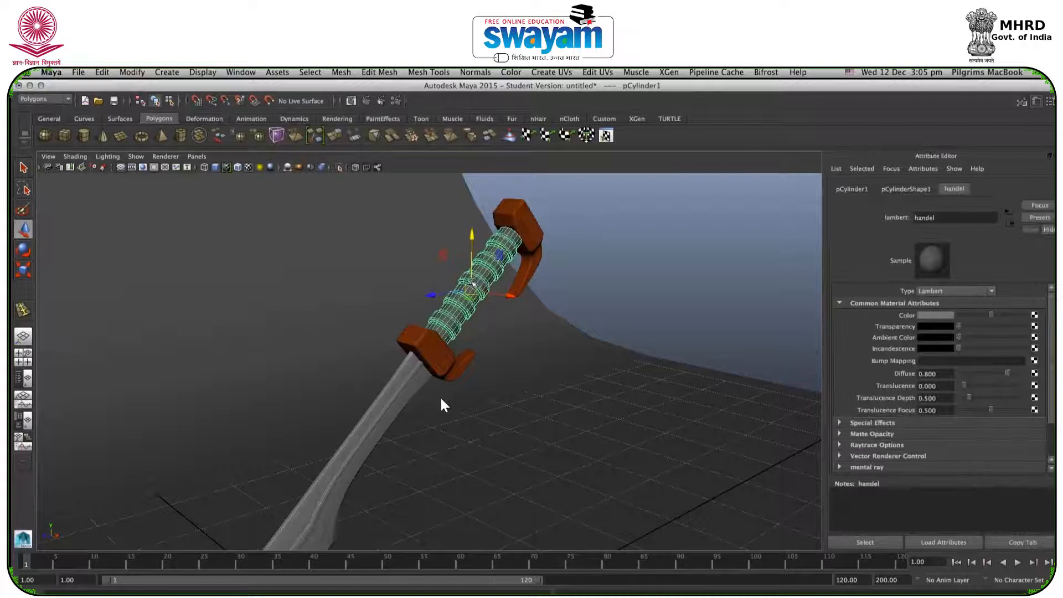
{"action": "right_click", "coordinate": [471, 284]}
{"action": "left_click", "coordinate": [459, 505]}
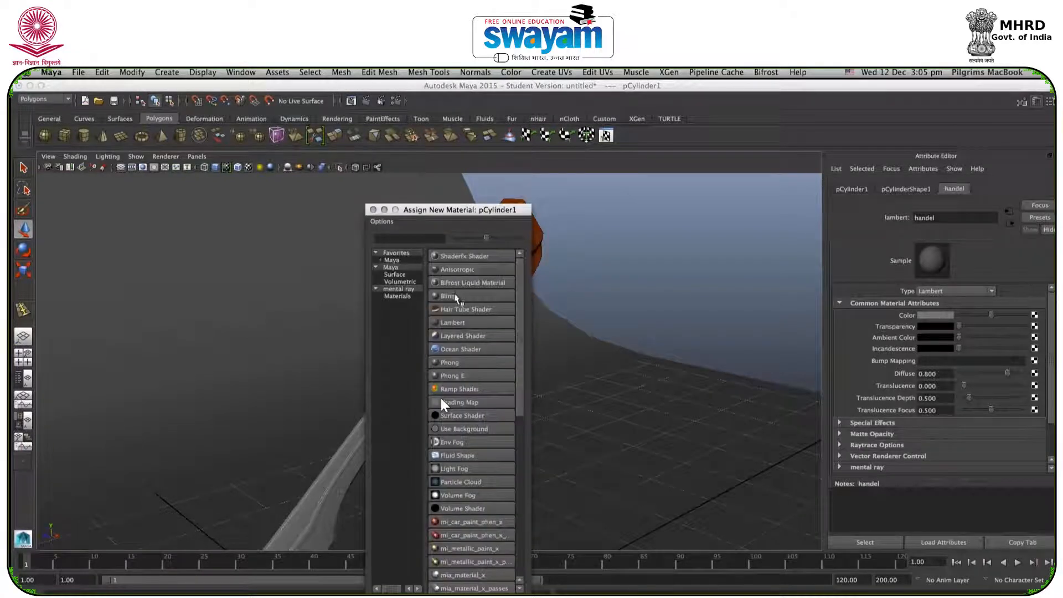
{"action": "left_click", "coordinate": [453, 322]}
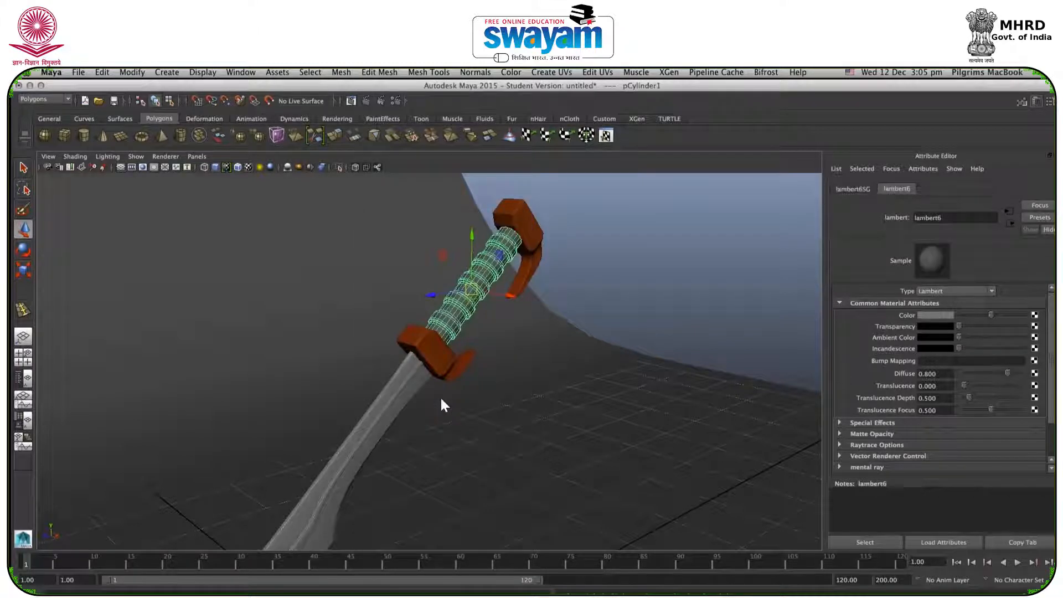
Map a File texture to the handle material's color and load jute.jpg from the sword texture folder.
{"action": "left_click", "coordinate": [1034, 315]}
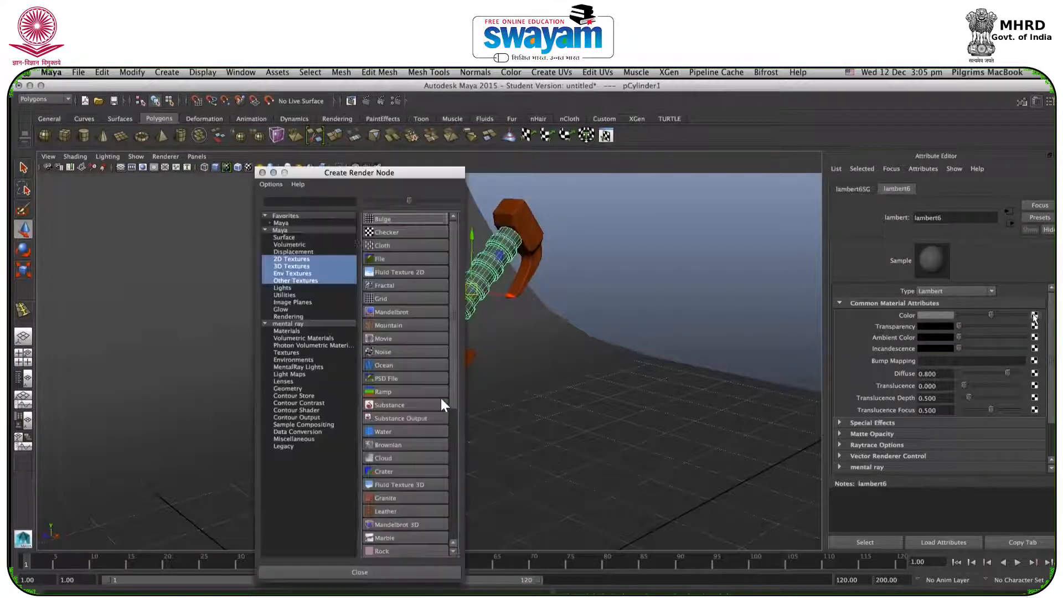
{"action": "left_click", "coordinate": [394, 256]}
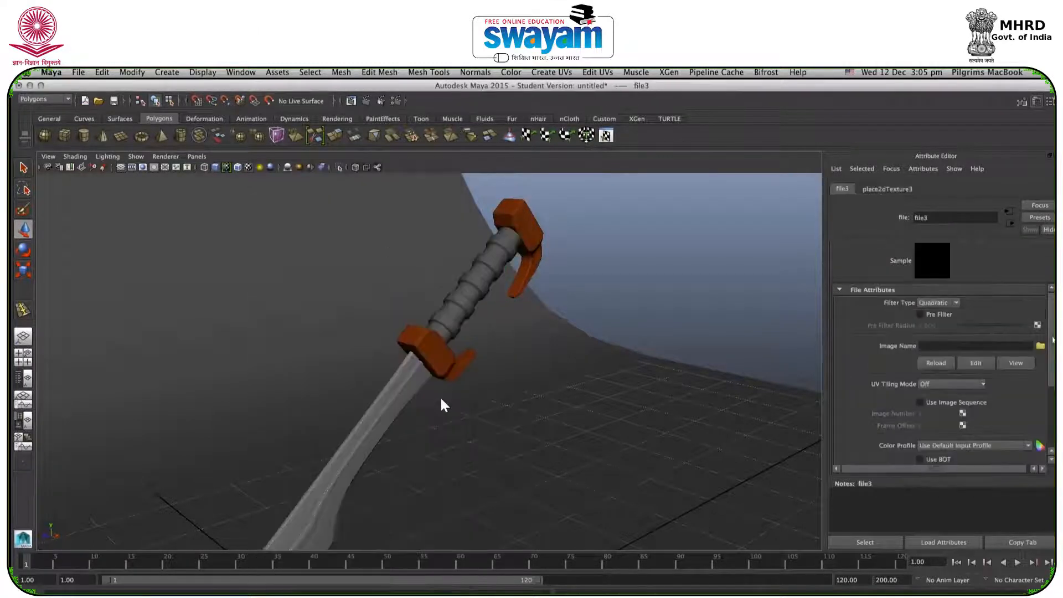
{"action": "left_click", "coordinate": [1039, 347]}
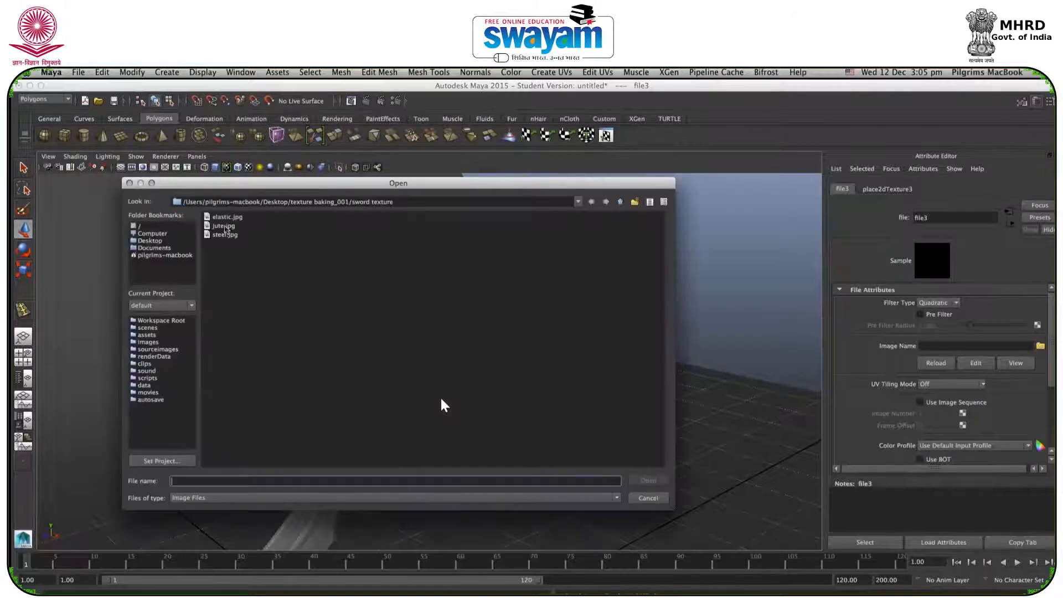
{"action": "left_click", "coordinate": [224, 226]}
{"action": "left_click", "coordinate": [647, 480]}
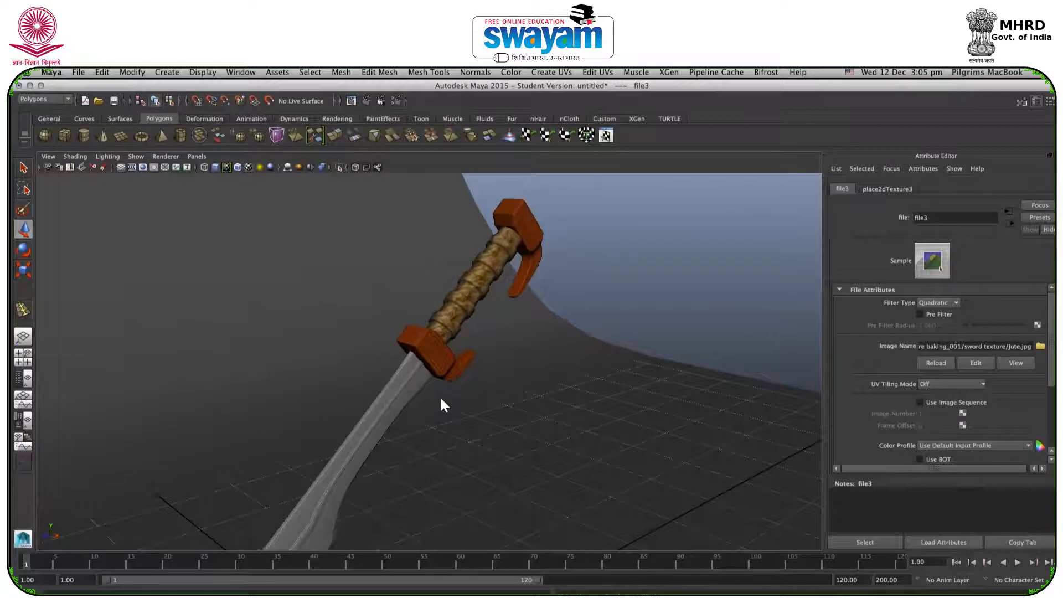
Rename the handle's file texture node to hande and clear the selection.
{"action": "left_click_drag", "start_coordinate": [947, 219], "coordinate": [835, 232]}
{"action": "type", "text": "hande"}
{"action": "left_click", "coordinate": [757, 259]}
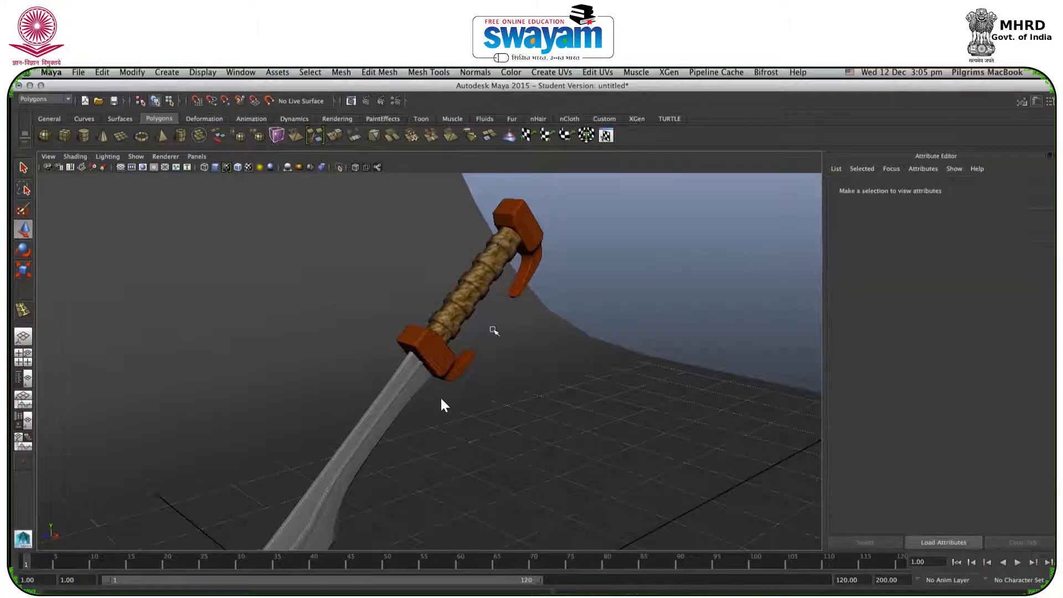
Assign a new Blinn material to the curved backdrop plane.
{"action": "scroll", "coordinate": [490, 341], "scroll_direction": "down", "scroll_amount": 3}
{"action": "scroll", "coordinate": [490, 341], "scroll_direction": "down", "scroll_amount": 5}
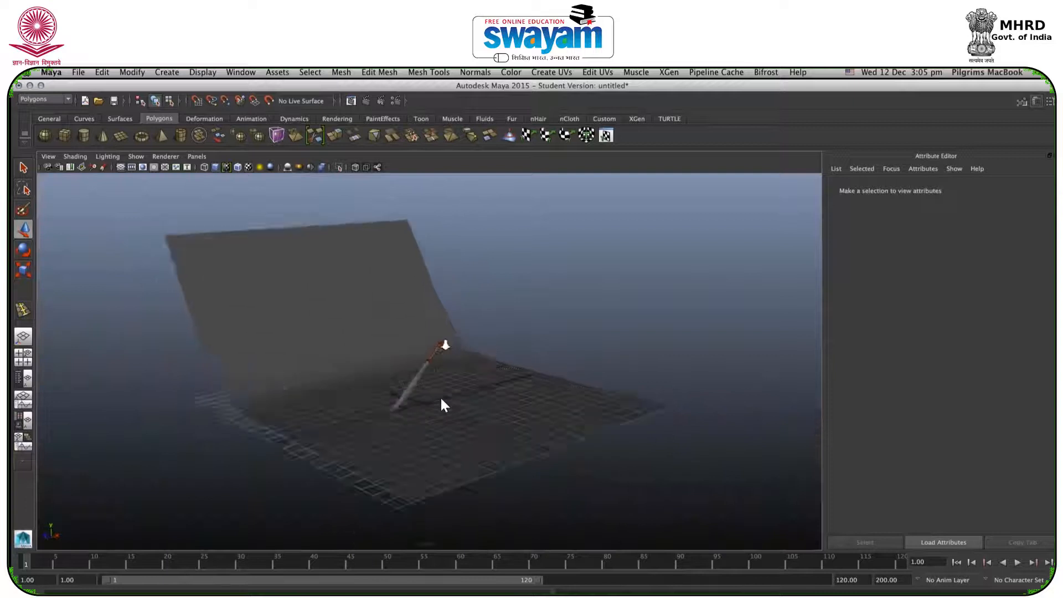
{"action": "scroll", "coordinate": [433, 346], "scroll_direction": "up", "scroll_amount": 6}
{"action": "scroll", "coordinate": [391, 402], "scroll_direction": "down", "scroll_amount": 3}
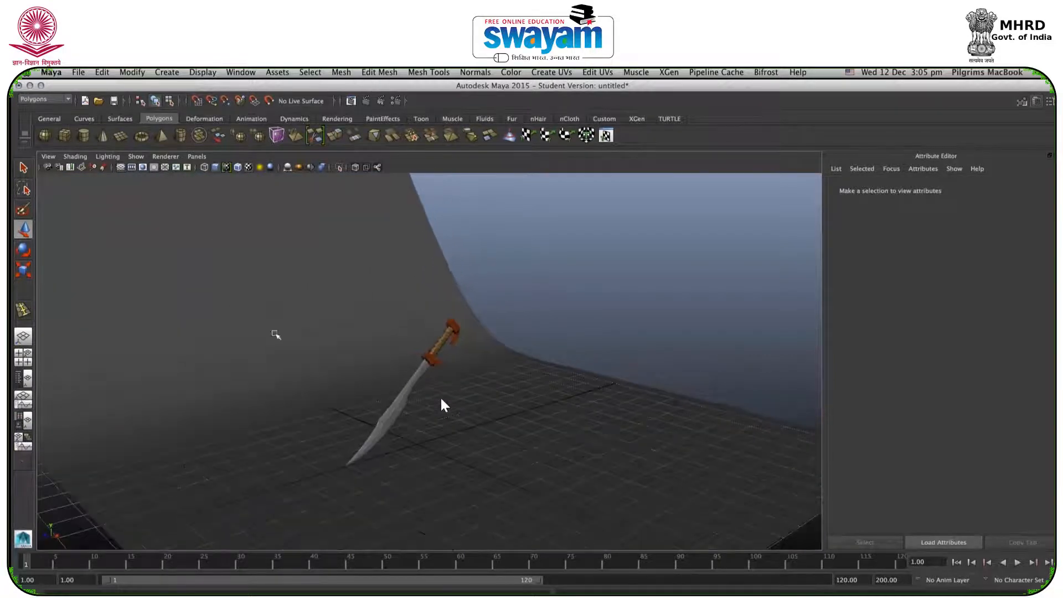
{"action": "left_click", "coordinate": [266, 312]}
{"action": "right_click_drag", "start_coordinate": [266, 312], "coordinate": [258, 532]}
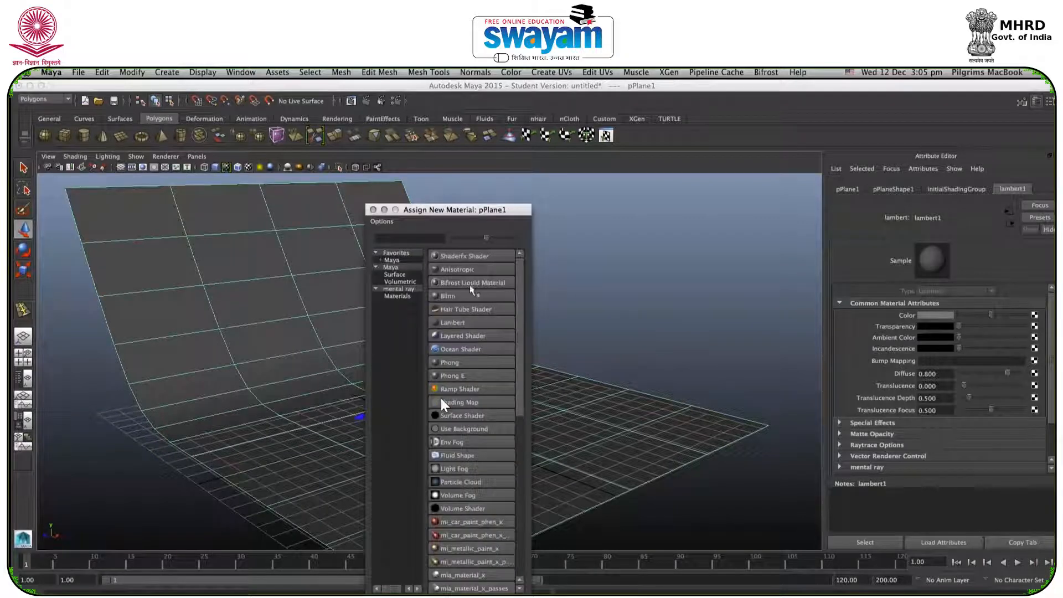
{"action": "left_click", "coordinate": [453, 297]}
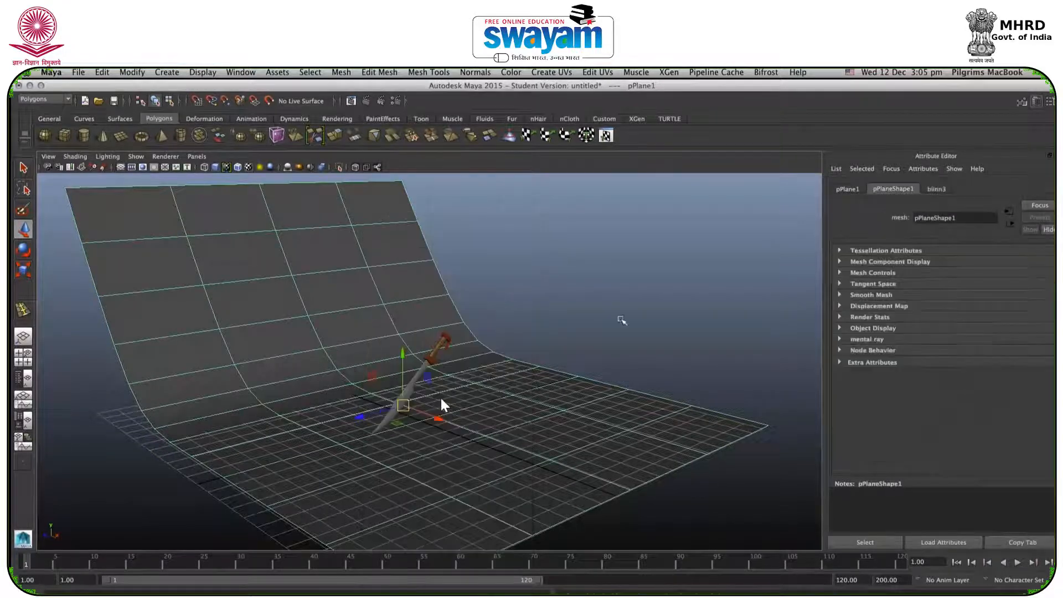
Map a File texture to the backdrop material's color and load steel.jpg from the sword texture folder.
{"action": "left_click", "coordinate": [1034, 315]}
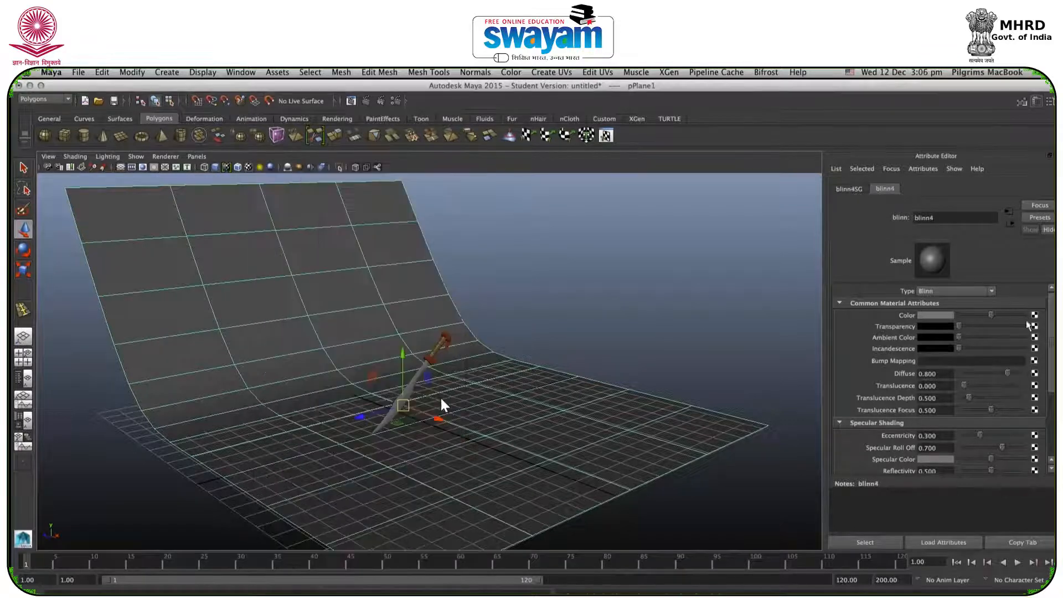
{"action": "left_click", "coordinate": [1033, 326]}
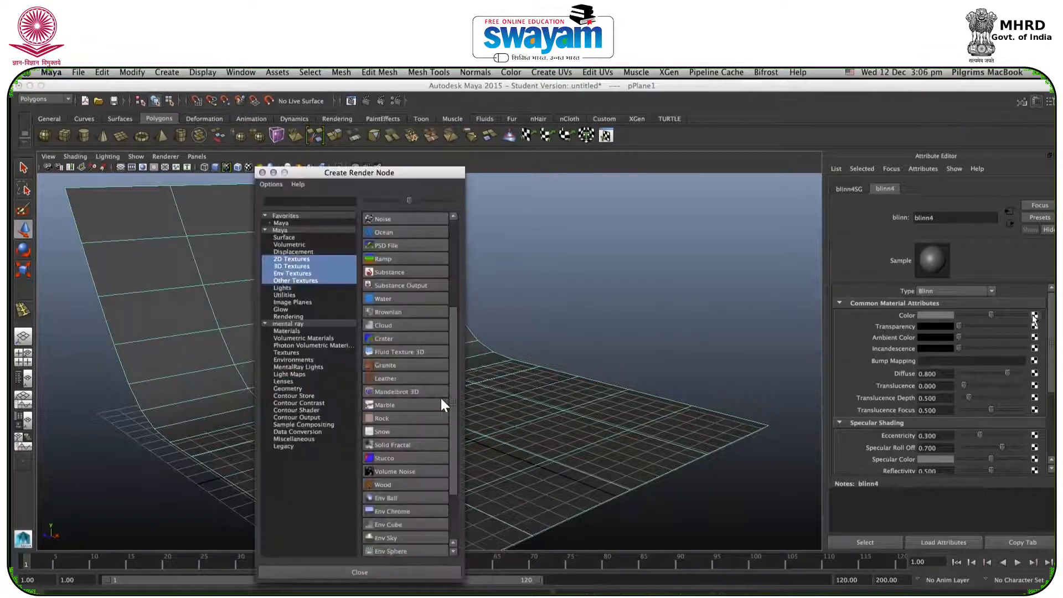
{"action": "left_click_drag", "start_coordinate": [359, 177], "coordinate": [549, 181]}
{"action": "left_click_drag", "start_coordinate": [692, 335], "coordinate": [692, 242]}
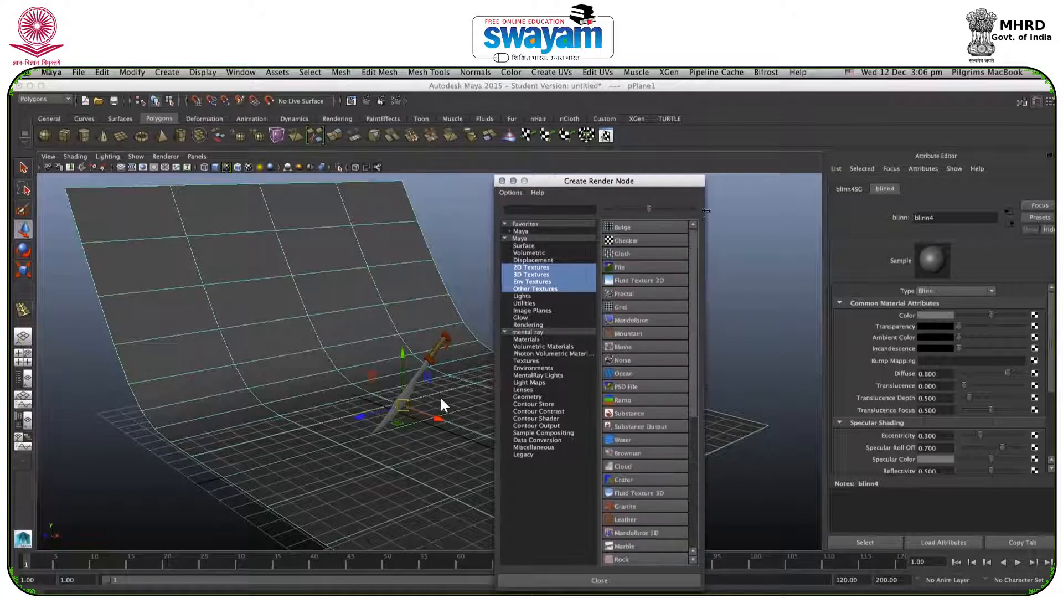
{"action": "left_click", "coordinate": [629, 267]}
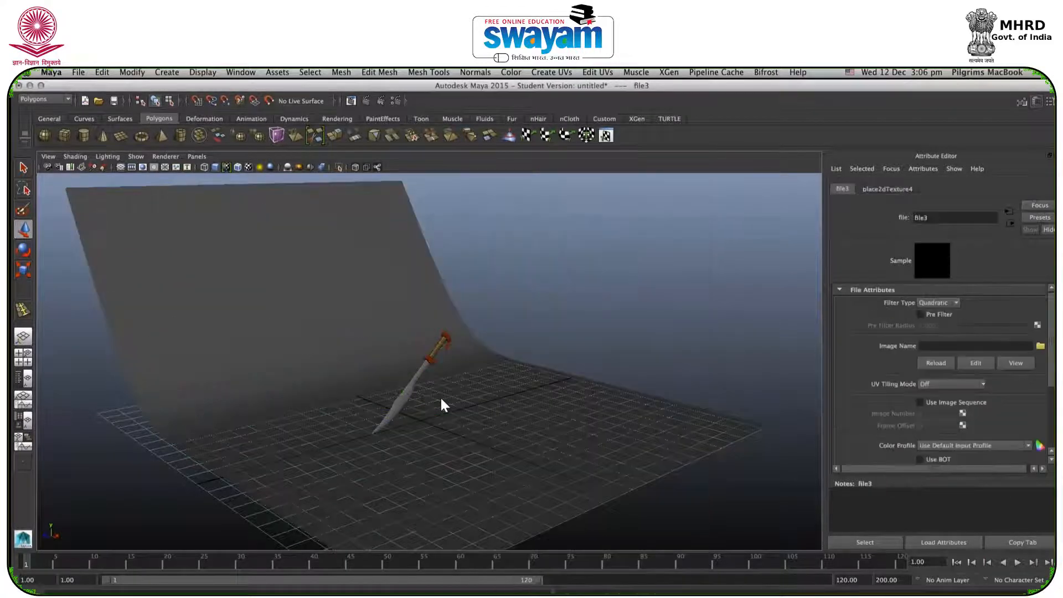
{"action": "left_click", "coordinate": [1040, 346]}
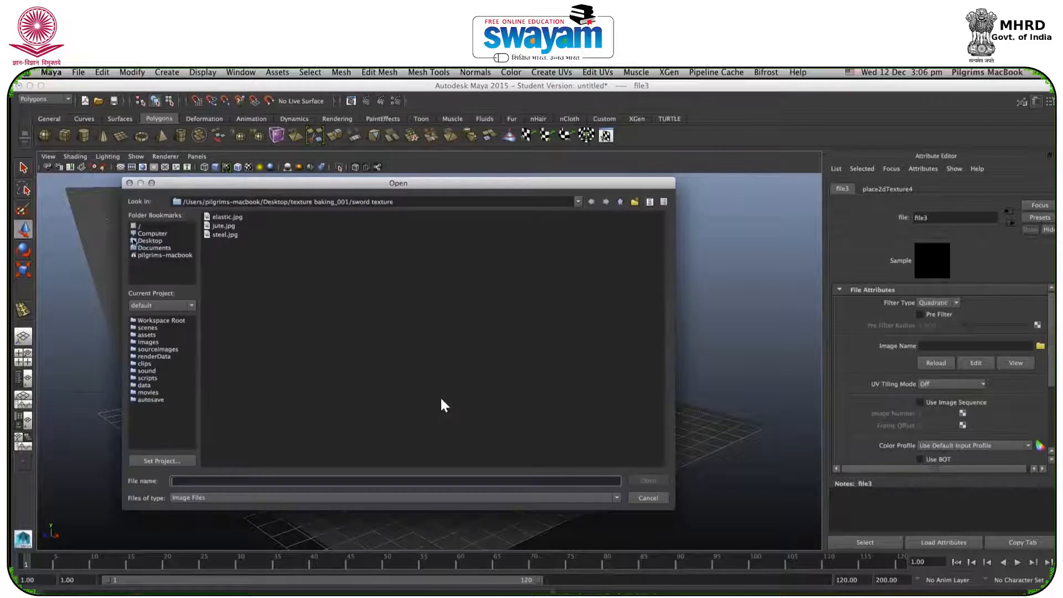
{"action": "left_click", "coordinate": [227, 235]}
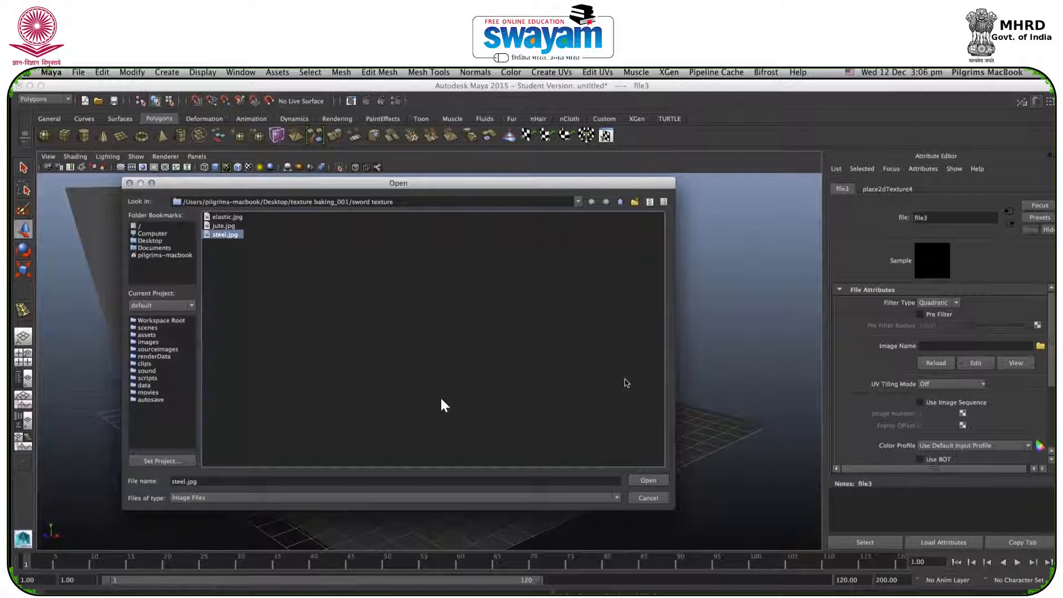
{"action": "left_click", "coordinate": [651, 480]}
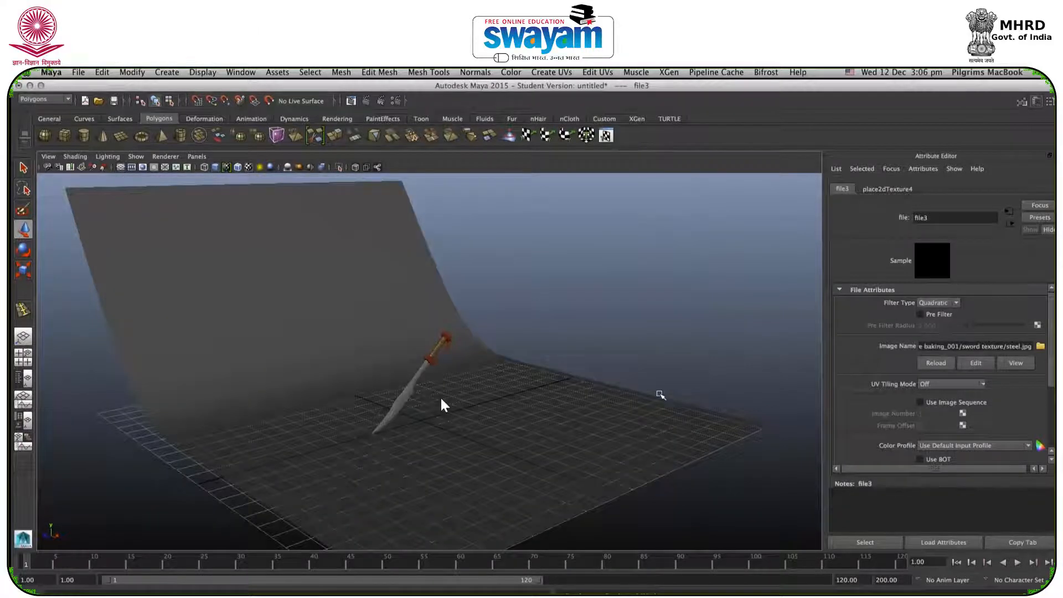
Rename the backdrop's Blinn material to ground.
{"action": "left_click_drag", "start_coordinate": [657, 367], "coordinate": [684, 353], "text": "alt"}
{"action": "left_click", "coordinate": [431, 389]}
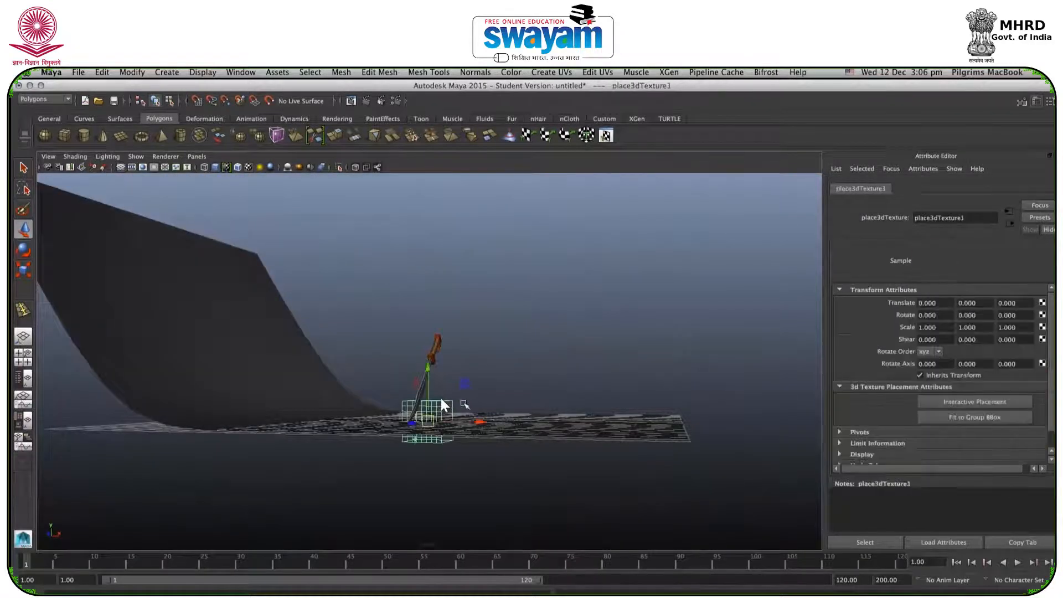
{"action": "left_click", "coordinate": [464, 404]}
{"action": "left_click_drag", "start_coordinate": [474, 387], "coordinate": [448, 366], "text": "alt"}
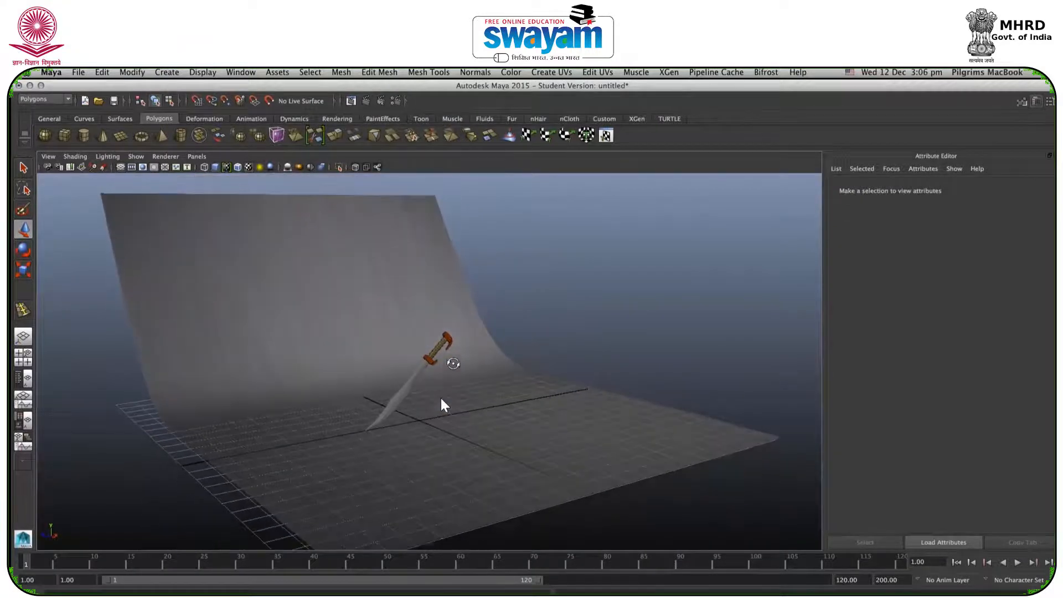
{"action": "left_click", "coordinate": [359, 230]}
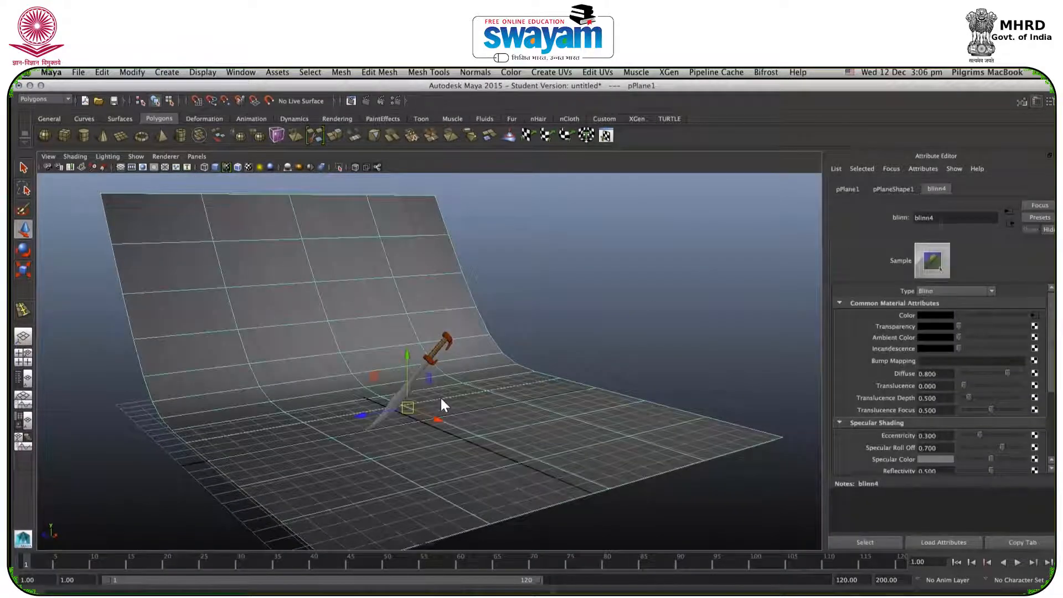
{"action": "type", "text": "ground"}
{"action": "key", "text": "Return"}
{"action": "left_click", "coordinate": [600, 291]}
{"action": "left_click", "coordinate": [366, 365]}
Render the full backdrop and sword with Maya Software to check the materials, and close the render.
{"action": "left_click", "coordinate": [366, 101]}
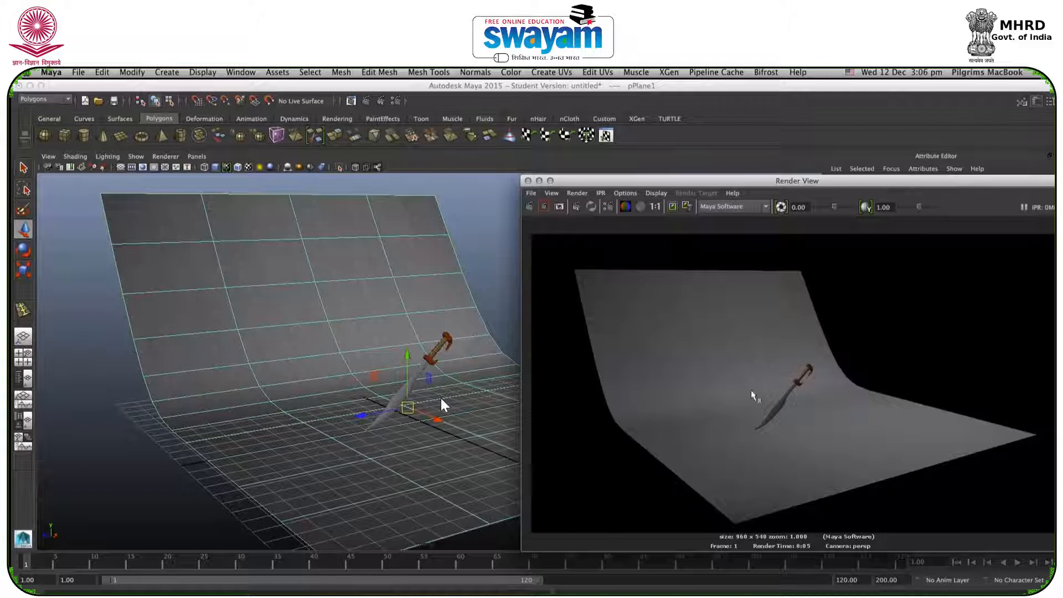
{"action": "left_click_drag", "start_coordinate": [615, 182], "coordinate": [470, 181]}
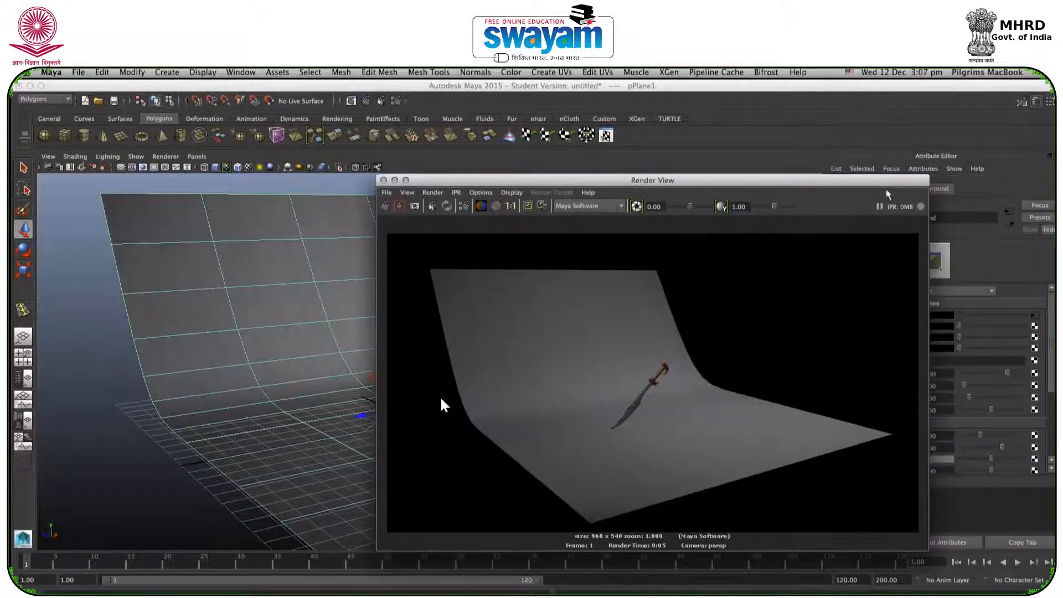
{"action": "left_click", "coordinate": [384, 181]}
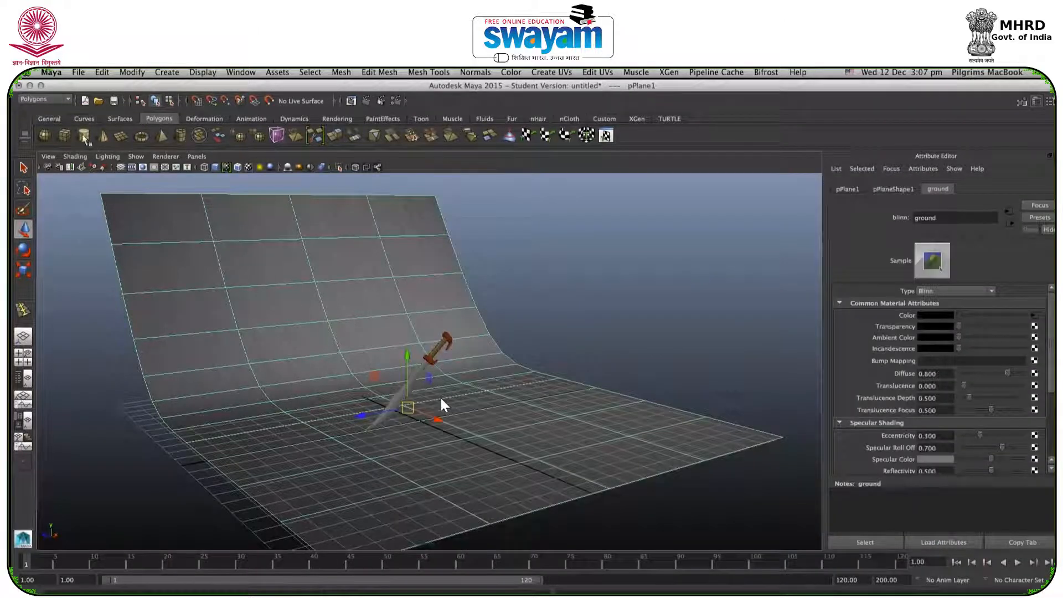
Create a directional light at the scene origin and scale its icon up well beyond the sword's size.
{"action": "left_click", "coordinate": [337, 118]}
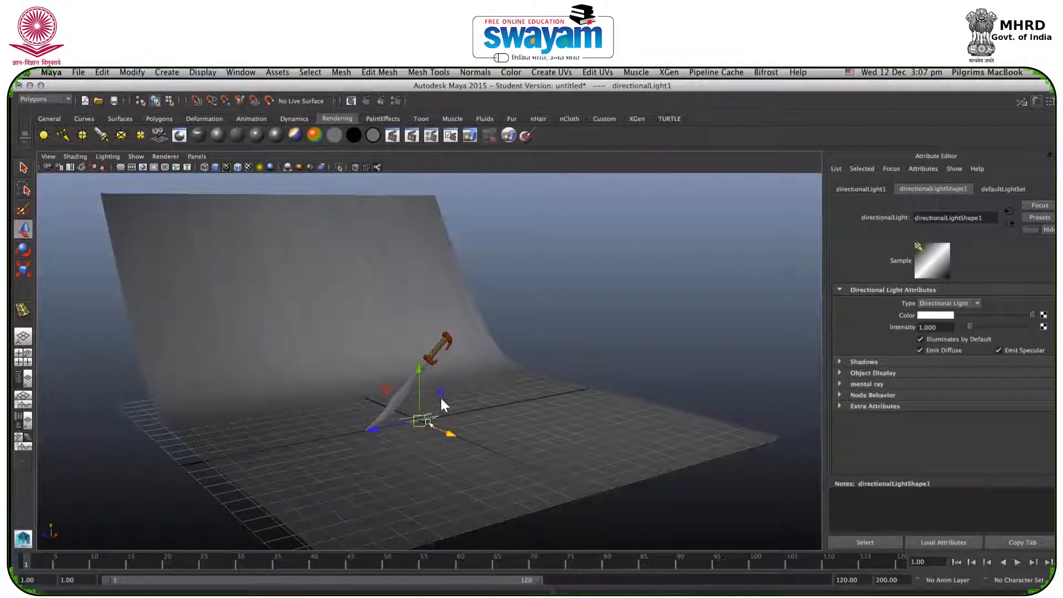
{"action": "key", "text": "r"}
{"action": "left_click_drag", "start_coordinate": [419, 421], "coordinate": [531, 430]}
Move and rotate the directional light to shine diagonally down onto the sword and backdrop, with scene lighting shown in the viewport.
{"action": "key", "text": "w"}
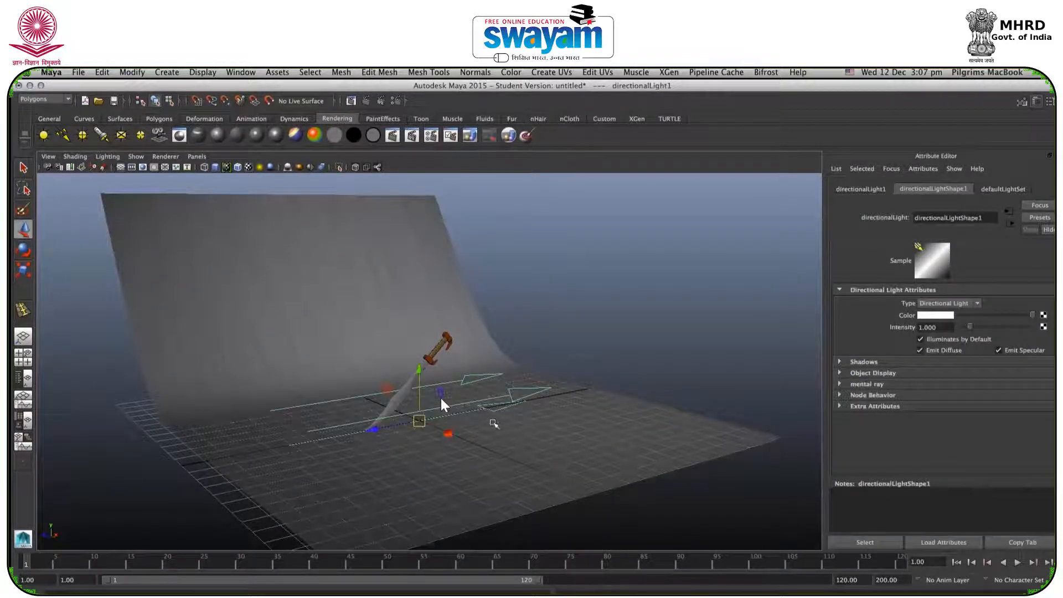
{"action": "mouse_move", "coordinate": [450, 430]}
{"action": "left_mouse_down"}
{"action": "mouse_move", "coordinate": [501, 438]}
{"action": "mouse_move", "coordinate": [487, 412]}
{"action": "mouse_move", "coordinate": [483, 299]}
{"action": "mouse_move", "coordinate": [498, 260]}
{"action": "mouse_move", "coordinate": [543, 238]}
{"action": "mouse_move", "coordinate": [526, 243]}
{"action": "mouse_move", "coordinate": [481, 359]}
{"action": "mouse_move", "coordinate": [463, 366]}
{"action": "mouse_move", "coordinate": [467, 376]}
{"action": "mouse_move", "coordinate": [404, 359]}
{"action": "left_mouse_up"}
{"action": "key", "text": "e"}
{"action": "key", "text": "7"}
{"action": "left_click_drag", "start_coordinate": [353, 398], "coordinate": [321, 388]}
{"action": "mouse_move", "coordinate": [371, 363]}
{"action": "left_mouse_down"}
{"action": "mouse_move", "coordinate": [352, 359]}
{"action": "mouse_move", "coordinate": [440, 373]}
{"action": "mouse_move", "coordinate": [413, 422]}
{"action": "left_mouse_up"}
{"action": "key", "text": "w"}
{"action": "mouse_move", "coordinate": [426, 412]}
{"action": "left_mouse_down"}
{"action": "mouse_move", "coordinate": [456, 414]}
{"action": "mouse_move", "coordinate": [443, 401]}
{"action": "left_mouse_up"}
Frame the whole sword up close and render it under the directional light with Maya Software.
{"action": "right_click_drag", "start_coordinate": [443, 401], "coordinate": [434, 391], "text": "alt"}
{"action": "scroll", "coordinate": [441, 405], "scroll_direction": "down", "scroll_amount": 10}
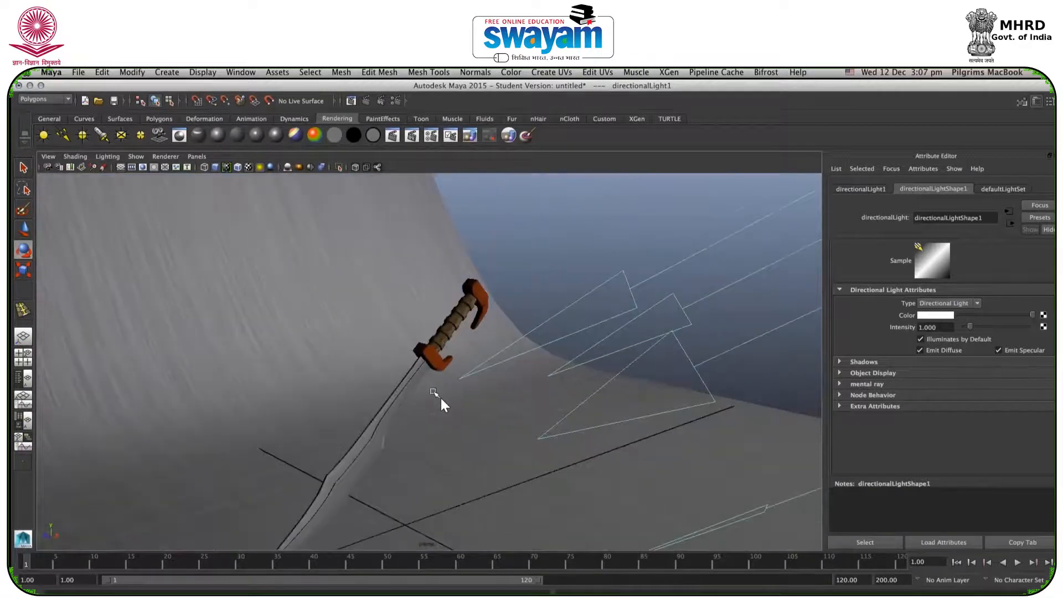
{"action": "scroll", "coordinate": [441, 399], "scroll_direction": "up", "scroll_amount": 10}
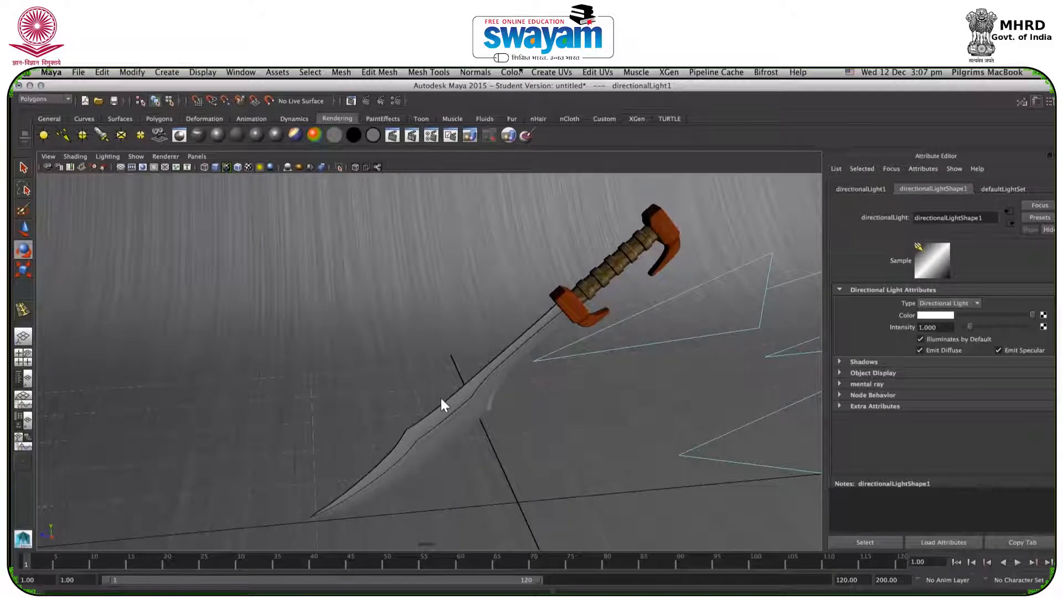
{"action": "left_click", "coordinate": [367, 102]}
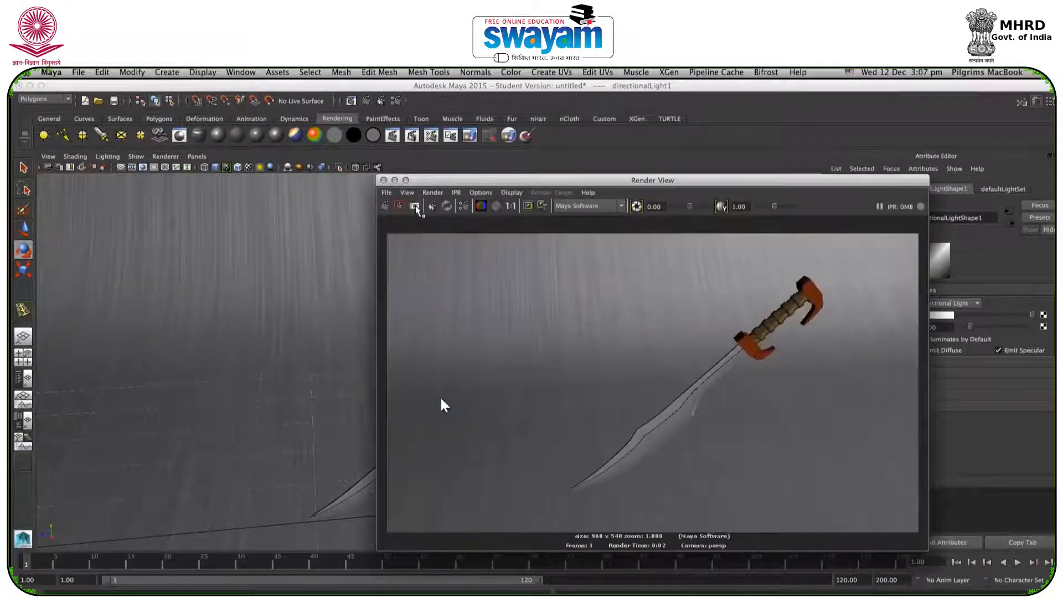
Close the render and set the render image size to the 640x480 preset.
{"action": "left_click", "coordinate": [383, 180]}
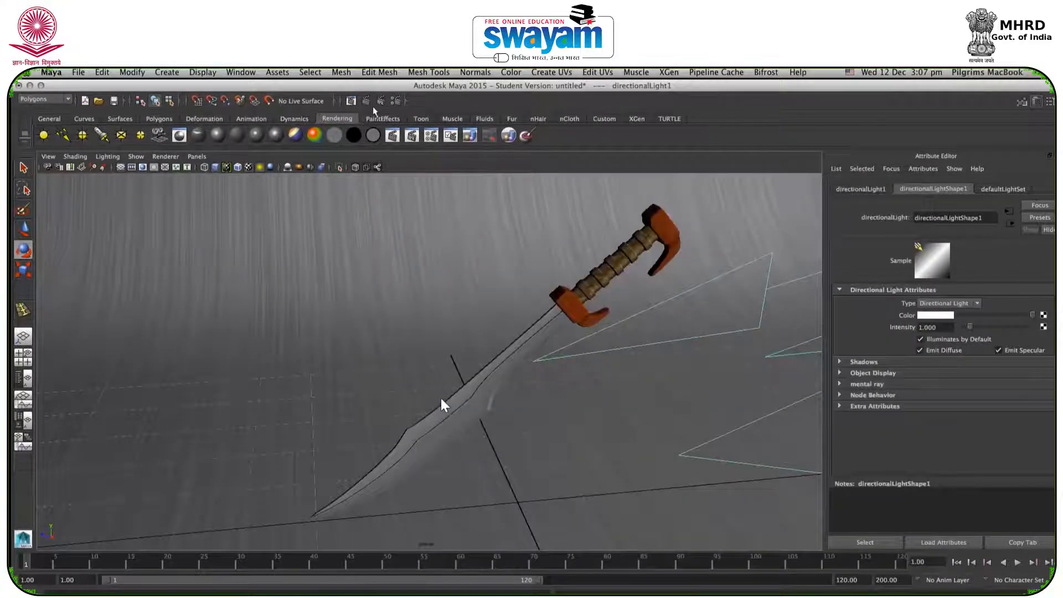
{"action": "left_click", "coordinate": [395, 100]}
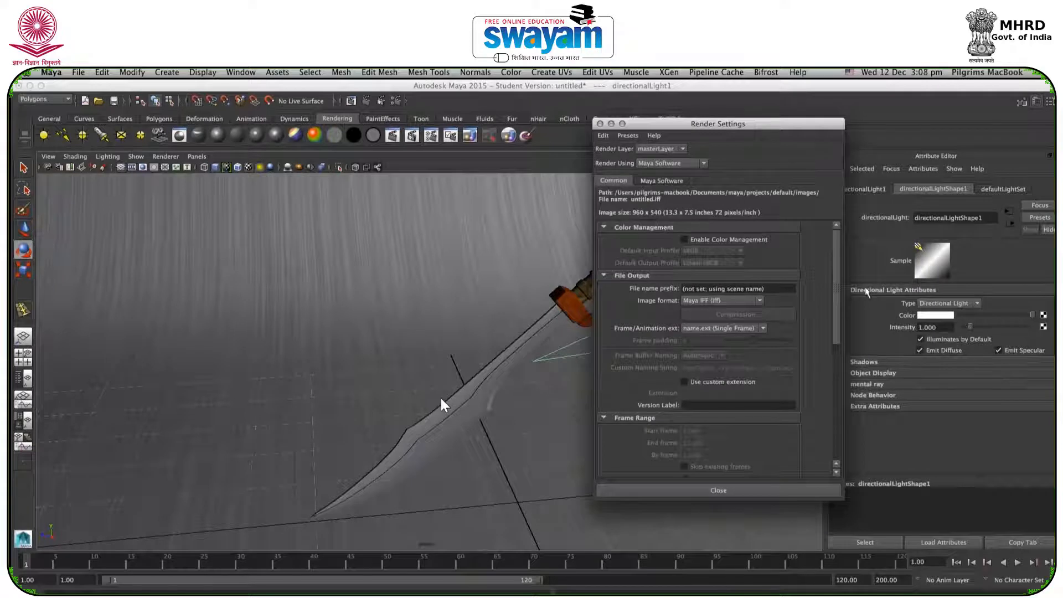
{"action": "left_click_drag", "start_coordinate": [837, 266], "coordinate": [827, 408]}
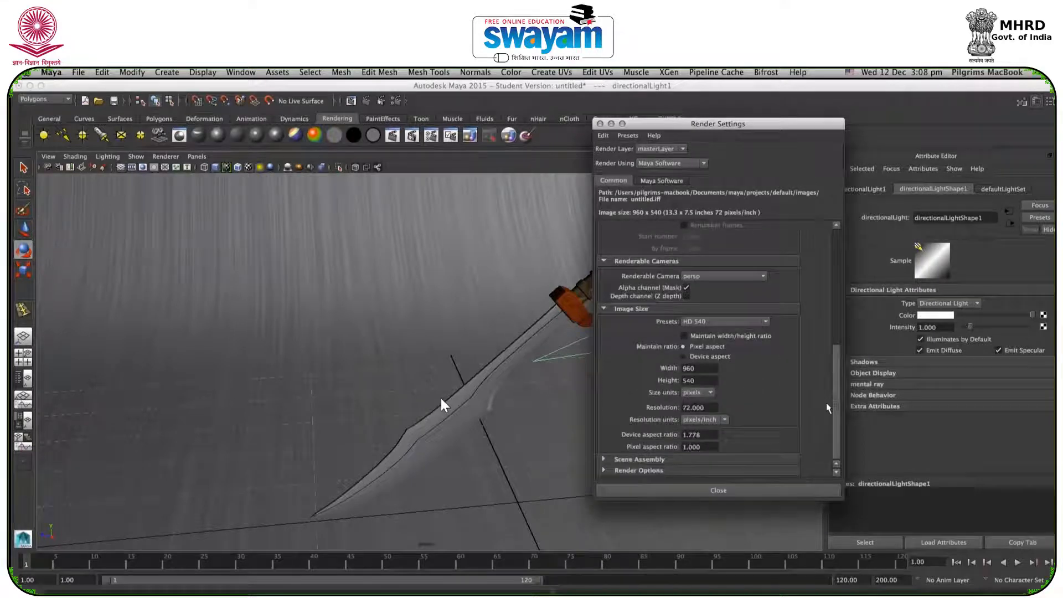
{"action": "left_click", "coordinate": [713, 323]}
{"action": "left_click", "coordinate": [733, 338]}
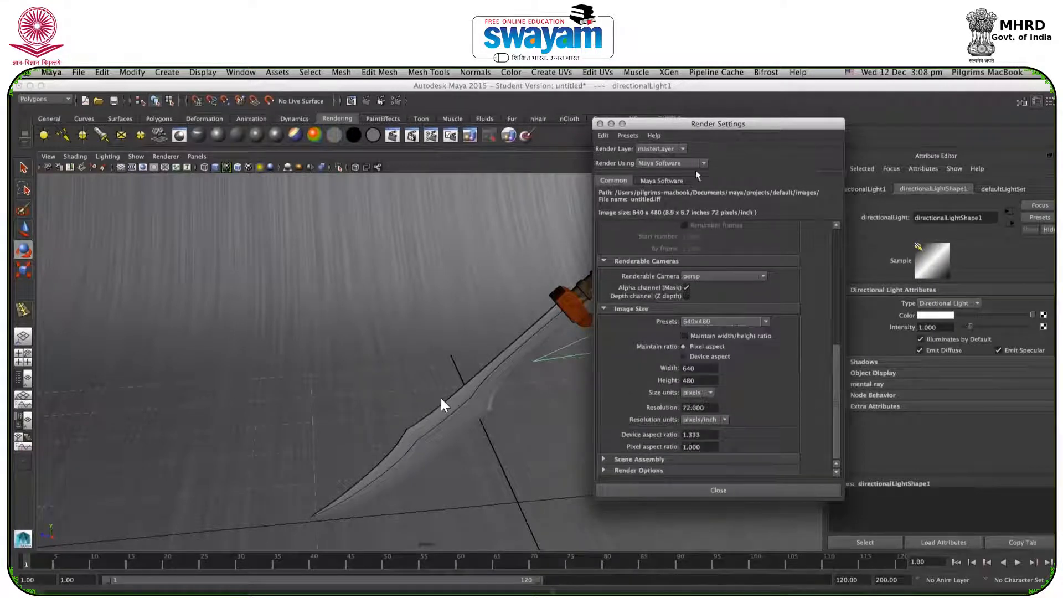
{"action": "left_click", "coordinate": [600, 123]}
Turn on depth map shadows for the directional light.
{"action": "scroll", "coordinate": [584, 246], "scroll_direction": "down", "scroll_amount": 8}
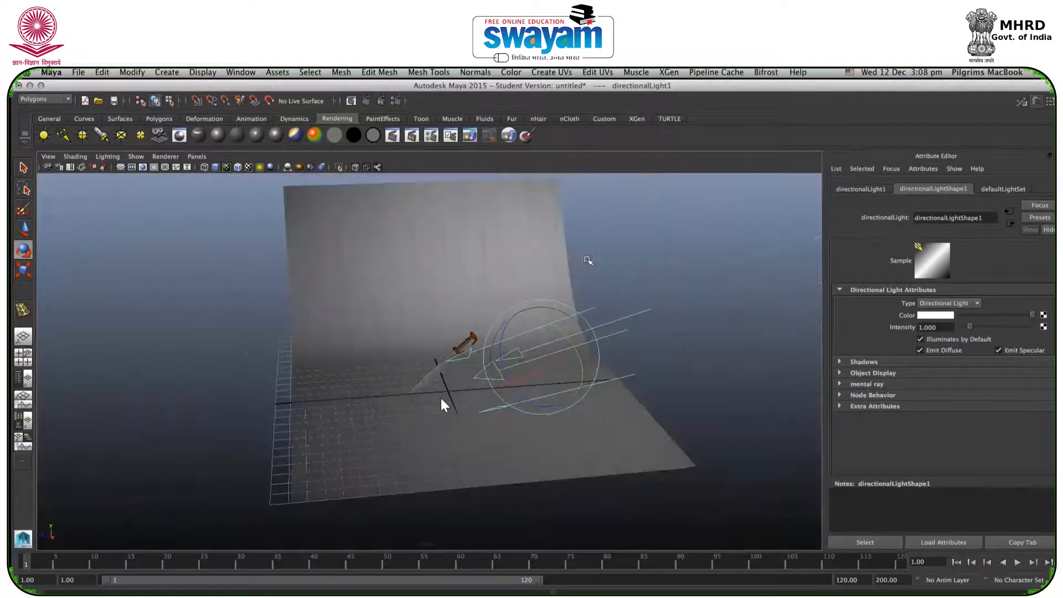
{"action": "left_click", "coordinate": [652, 291]}
{"action": "left_click_drag", "start_coordinate": [651, 291], "coordinate": [443, 404]}
{"action": "left_click", "coordinate": [877, 362]}
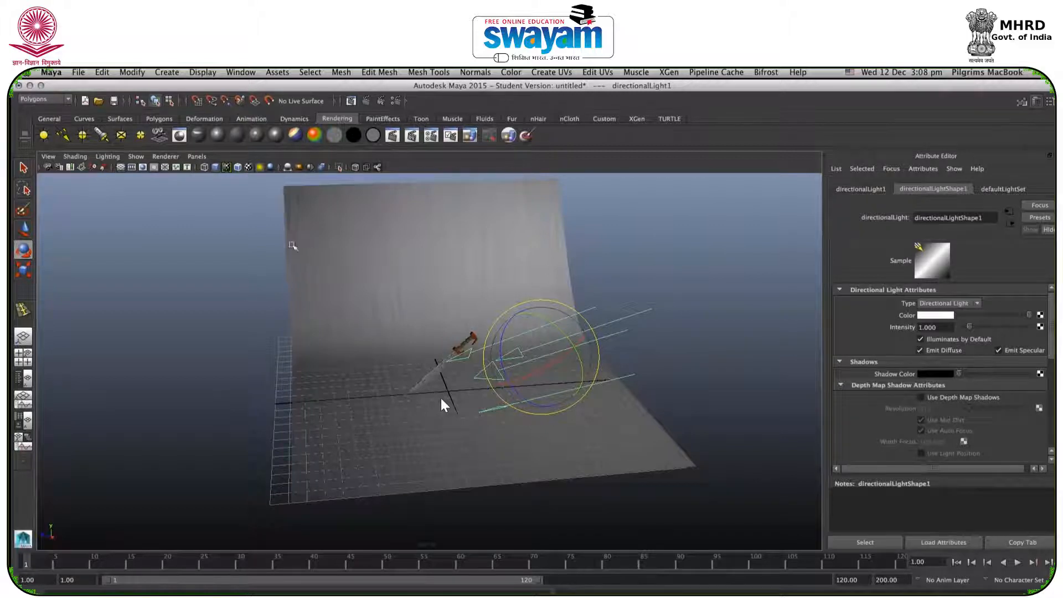
{"action": "left_click_drag", "start_coordinate": [394, 381], "coordinate": [584, 388], "text": "alt"}
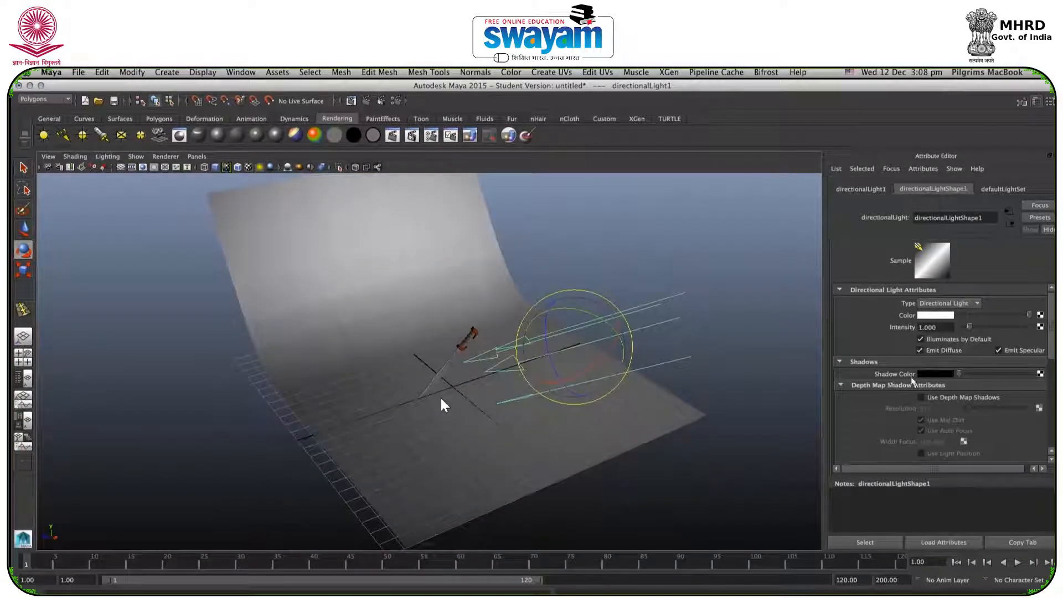
{"action": "left_click", "coordinate": [939, 400]}
{"action": "left_click", "coordinate": [941, 408]}
{"action": "double_click", "coordinate": [925, 408]}
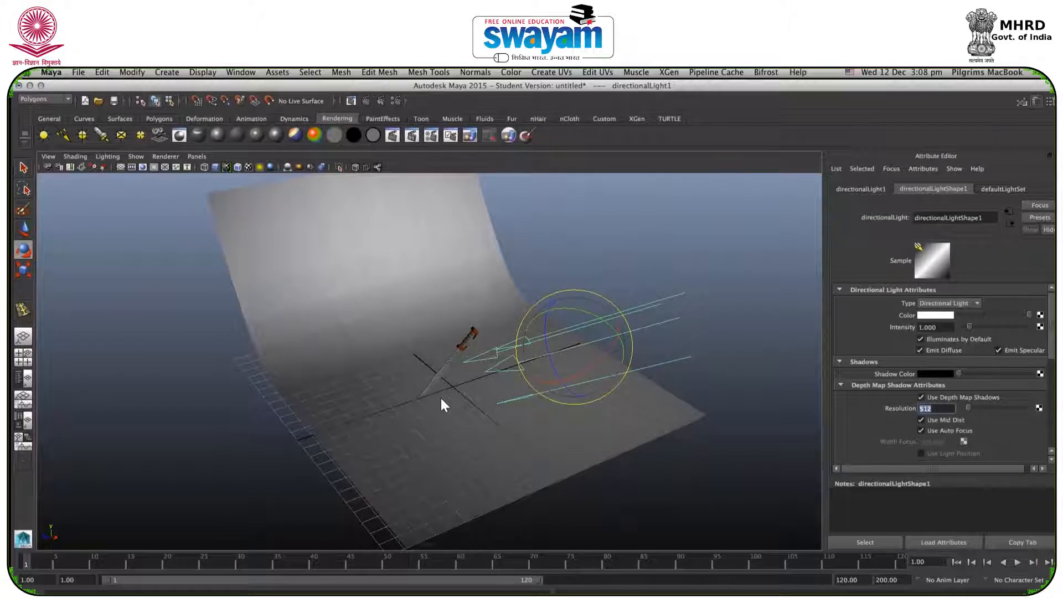
Frame the whole sword up close and render it with the directional light's depth map shadows.
{"action": "scroll", "coordinate": [481, 379], "scroll_direction": "down", "scroll_amount": 5}
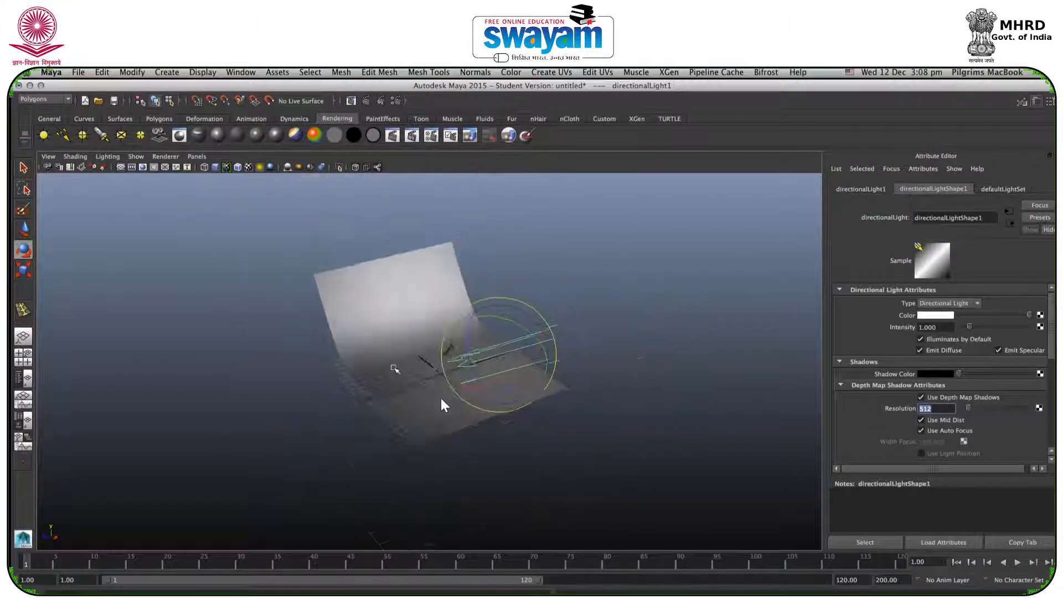
{"action": "scroll", "coordinate": [459, 392], "scroll_direction": "up", "scroll_amount": 12}
{"action": "left_click_drag", "start_coordinate": [472, 387], "coordinate": [451, 386], "text": "alt"}
{"action": "scroll", "coordinate": [461, 386], "scroll_direction": "up", "scroll_amount": 5}
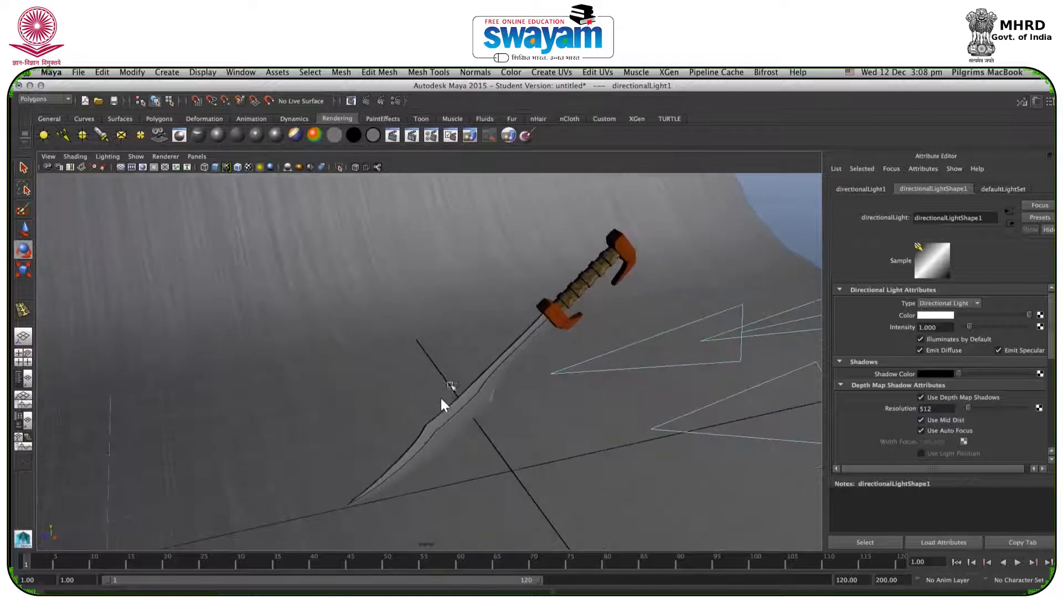
{"action": "left_click", "coordinate": [367, 101]}
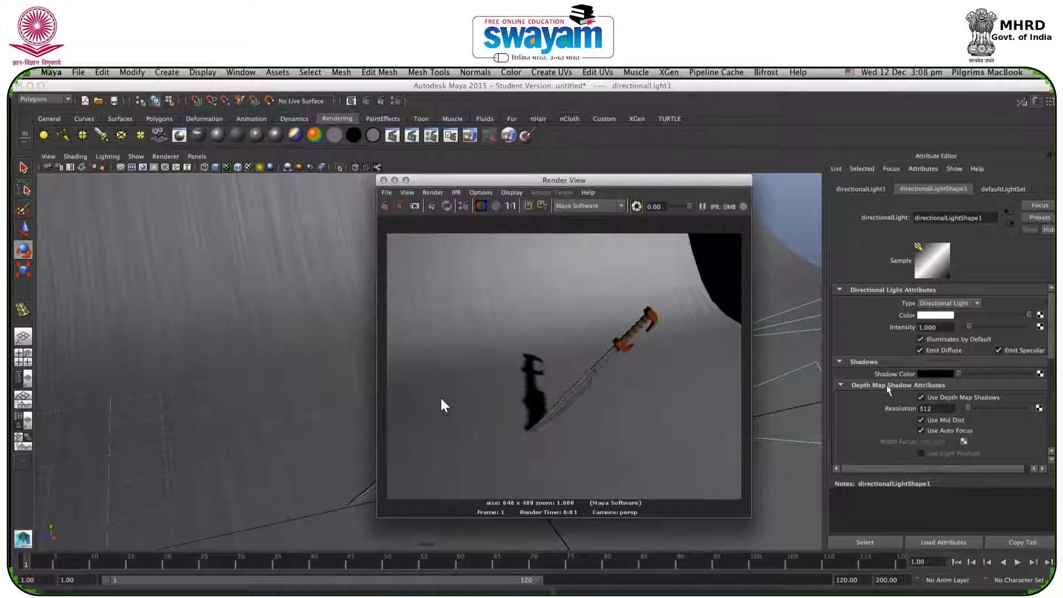
Set the directional light's depth map shadow resolution to 2000, render the sword again and close the render.
{"action": "left_click", "coordinate": [920, 409]}
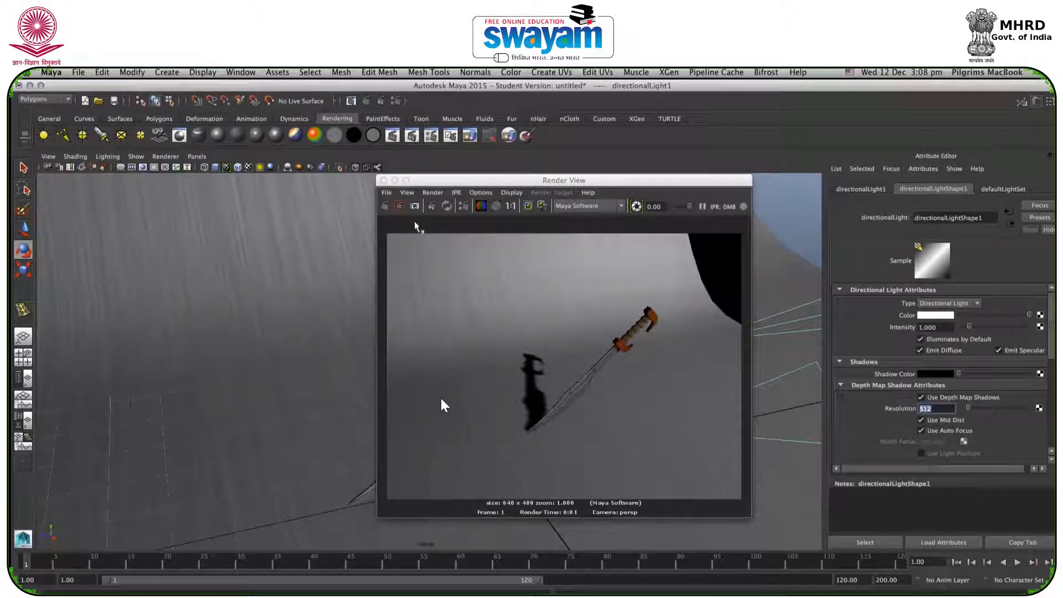
{"action": "left_click", "coordinate": [383, 180]}
{"action": "type", "text": "2000"}
{"action": "key", "text": "Return"}
{"action": "left_click", "coordinate": [366, 100]}
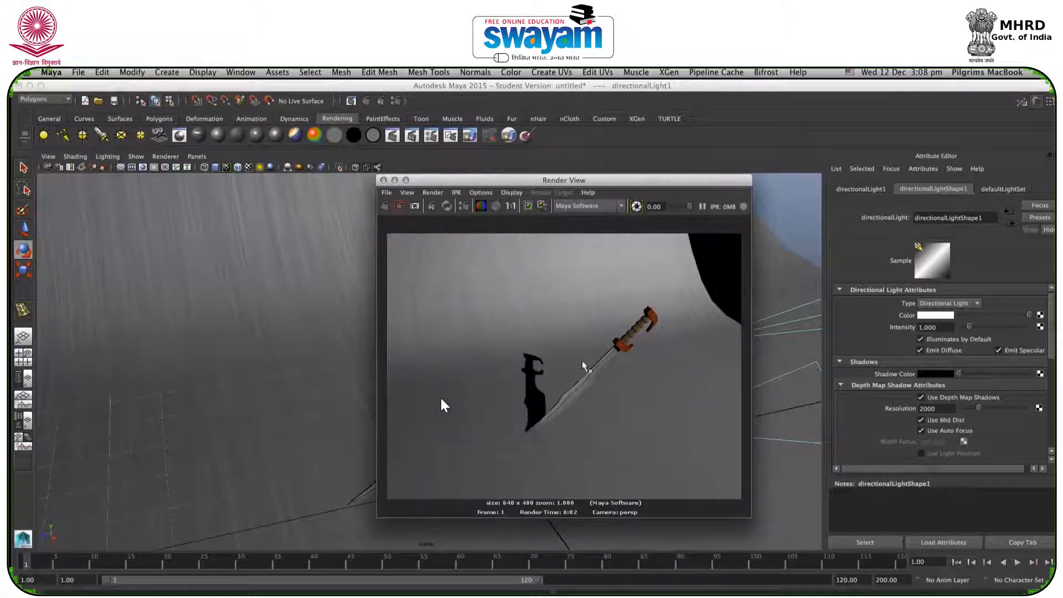
{"action": "left_click", "coordinate": [383, 179]}
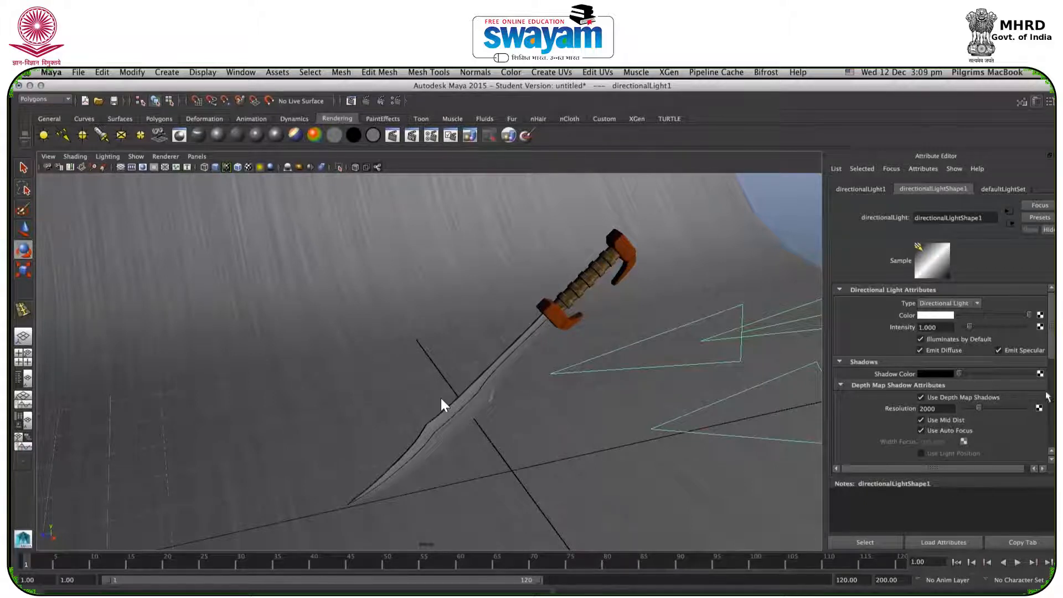
Set the depth map shadow filter size to 3, and render to examine the sword's shadow edges up close.
{"action": "double_click", "coordinate": [948, 409]}
{"action": "scroll", "coordinate": [1053, 311], "scroll_direction": "down", "scroll_amount": 5}
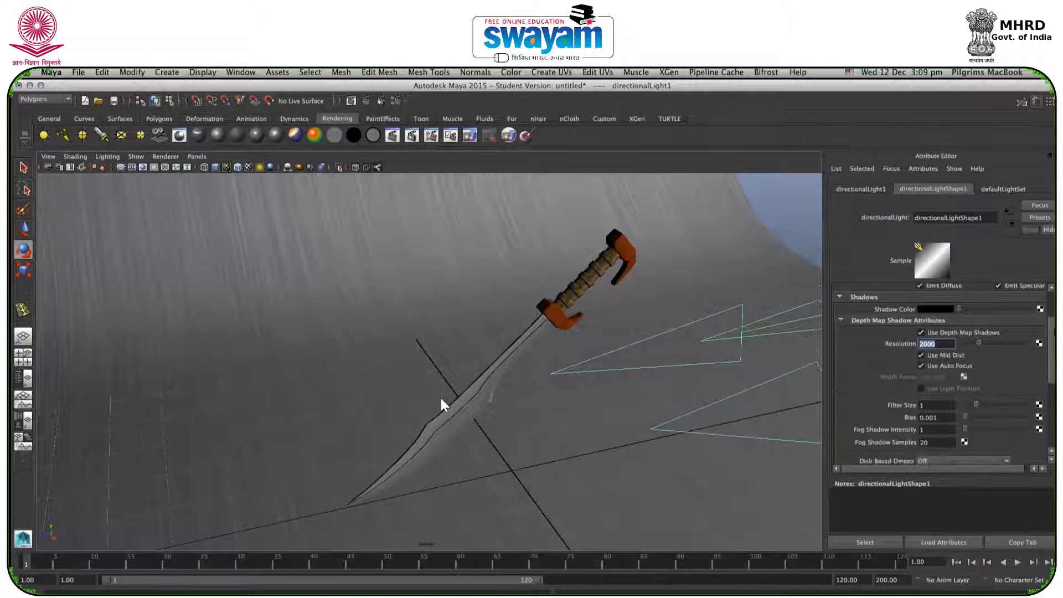
{"action": "scroll", "coordinate": [1053, 312], "scroll_direction": "down", "scroll_amount": 2}
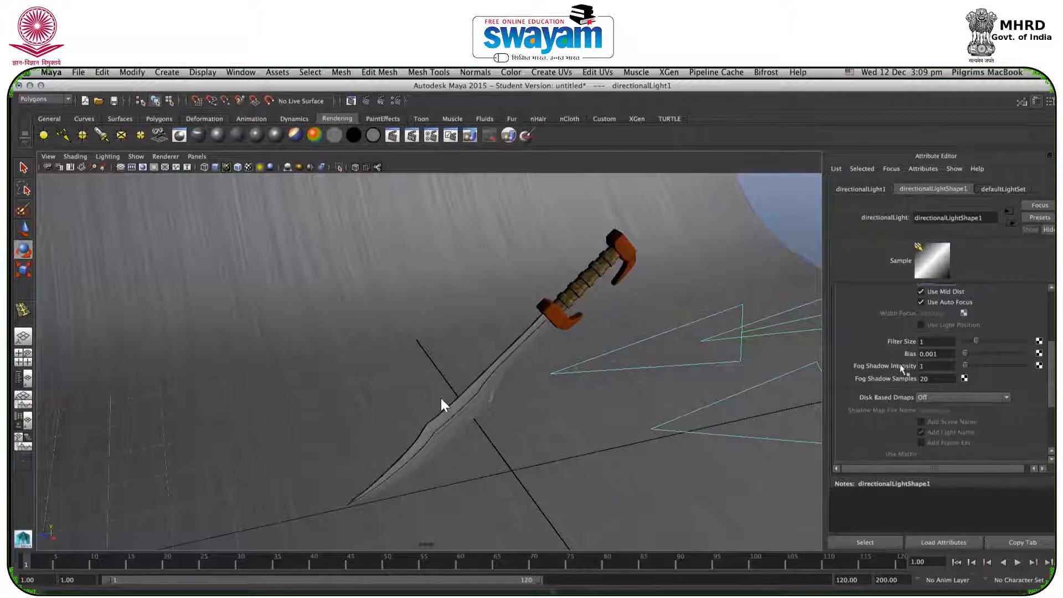
{"action": "scroll", "coordinate": [950, 332], "scroll_direction": "down", "scroll_amount": 3}
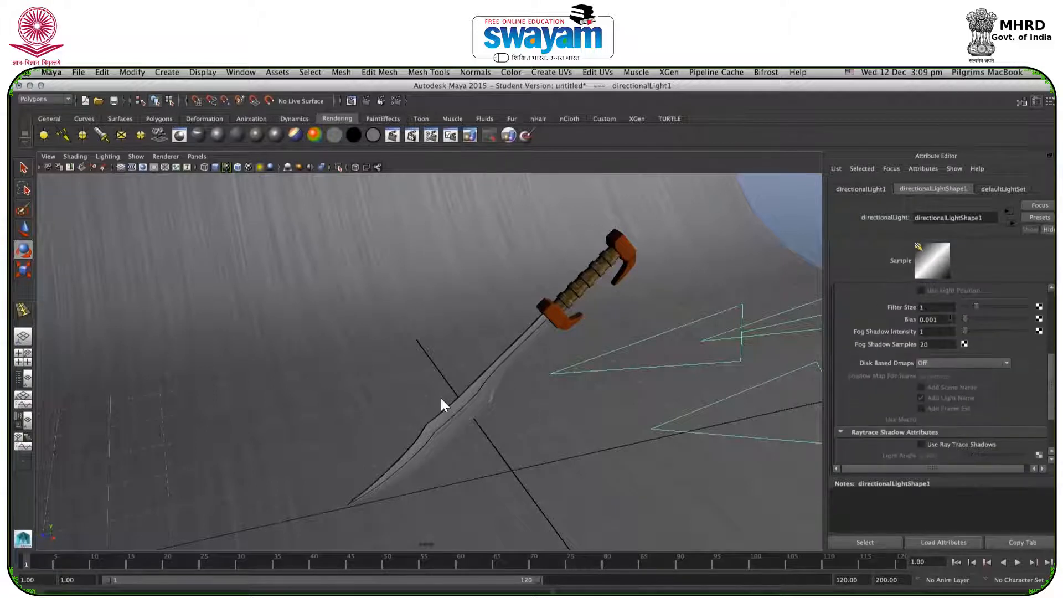
{"action": "left_click", "coordinate": [998, 306]}
{"action": "left_click", "coordinate": [366, 100]}
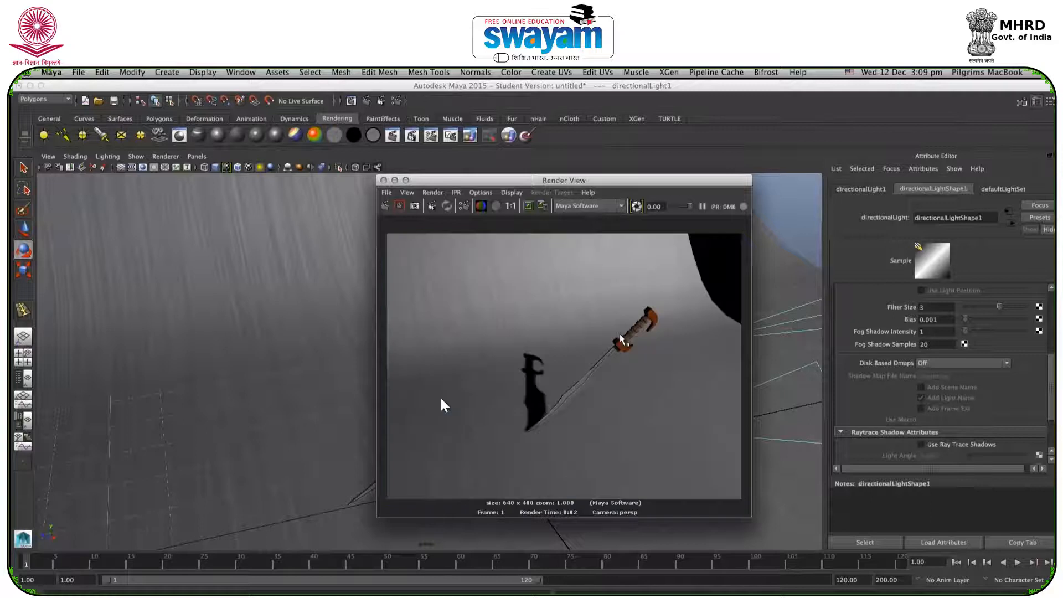
{"action": "scroll", "coordinate": [540, 376], "scroll_direction": "down", "scroll_amount": 5}
{"action": "scroll", "coordinate": [532, 389], "scroll_direction": "up", "scroll_amount": 10}
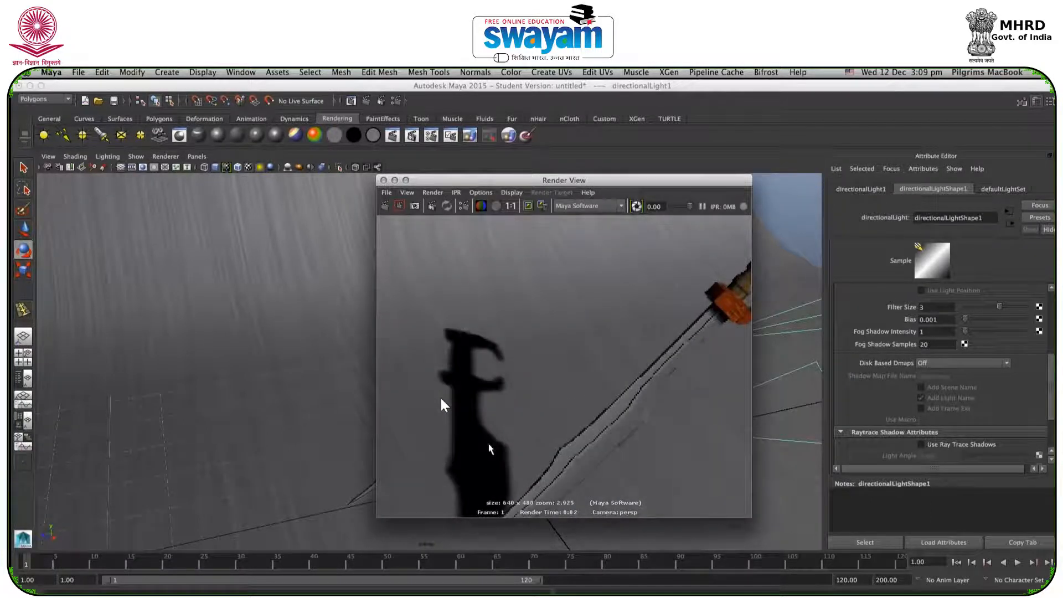
{"action": "left_click", "coordinate": [383, 180]}
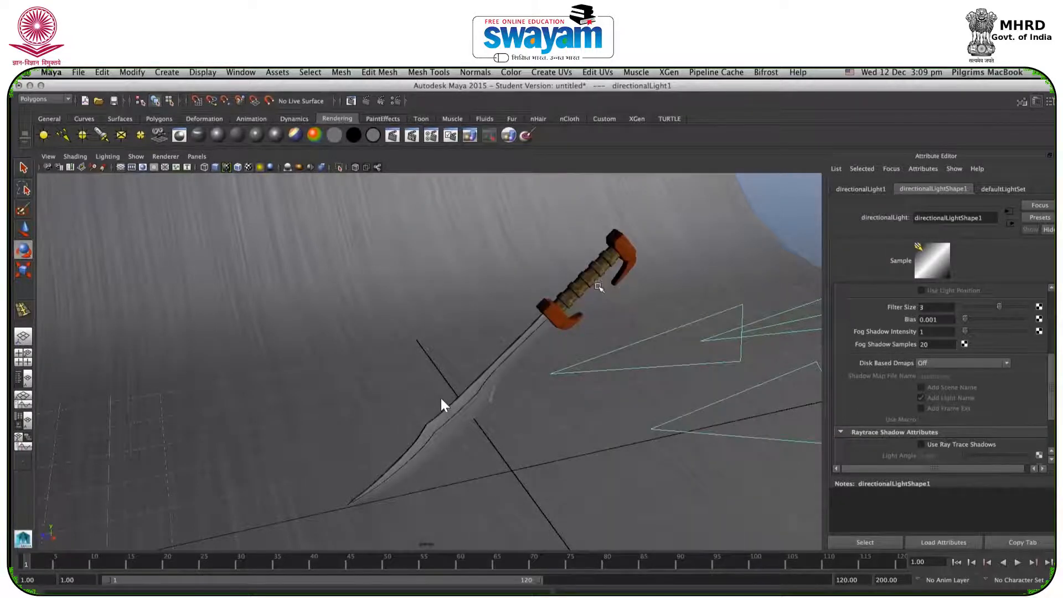
{"action": "scroll", "coordinate": [598, 287], "scroll_direction": "down", "scroll_amount": 10}
{"action": "left_click_drag", "start_coordinate": [525, 366], "coordinate": [580, 356], "text": "alt"}
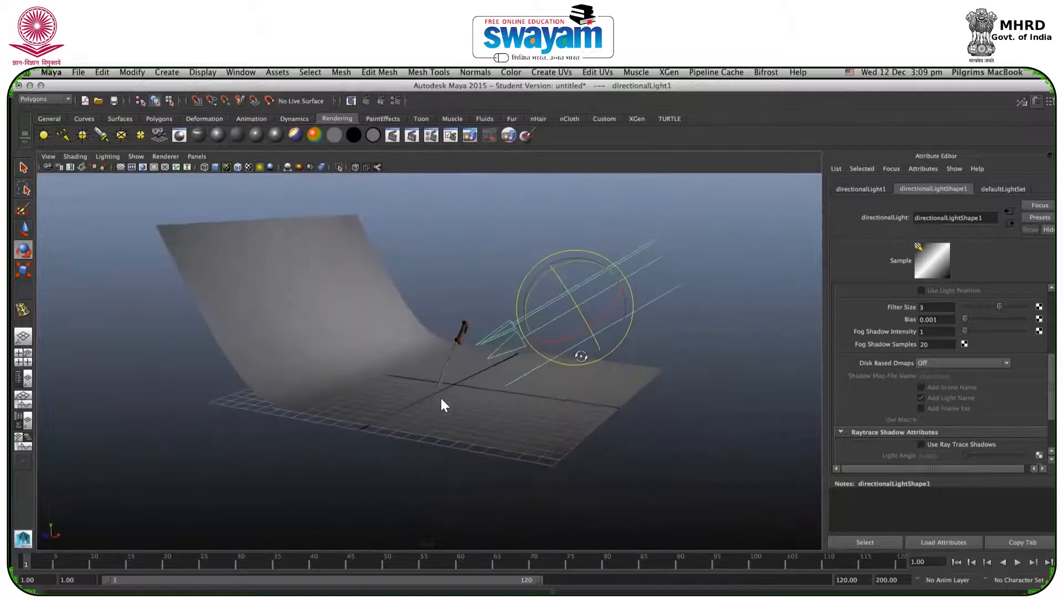
{"action": "left_click", "coordinate": [451, 247]}
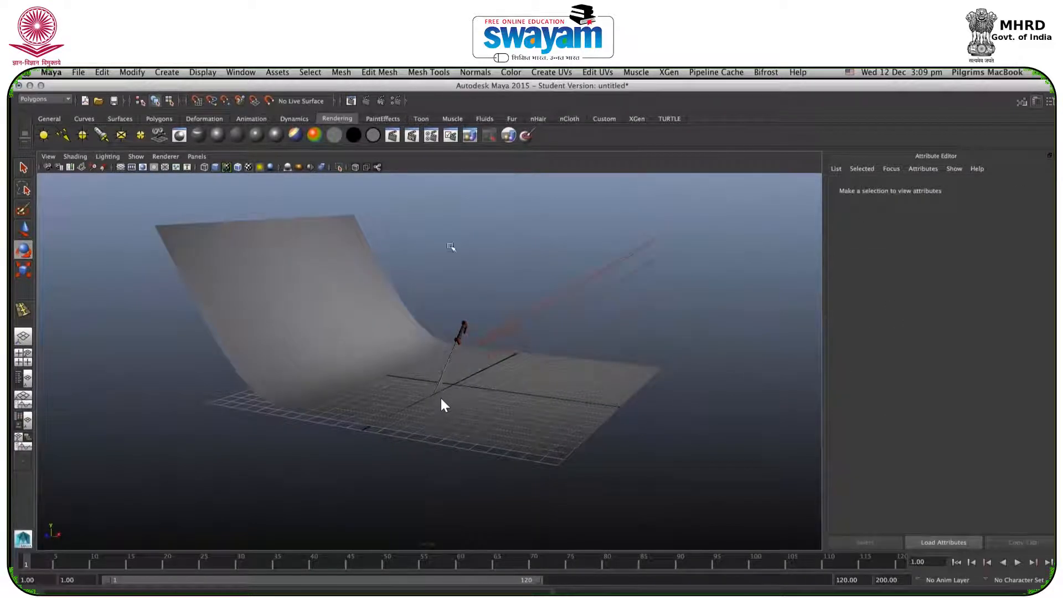
{"action": "left_click_drag", "start_coordinate": [516, 262], "coordinate": [563, 303]}
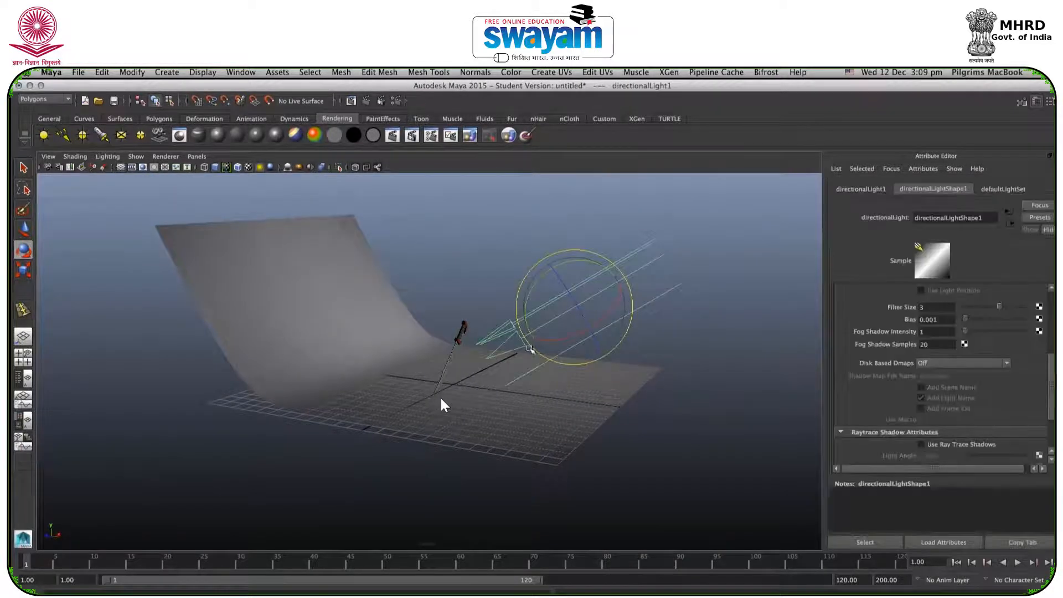
{"action": "scroll", "coordinate": [443, 405], "scroll_direction": "up", "scroll_amount": 5}
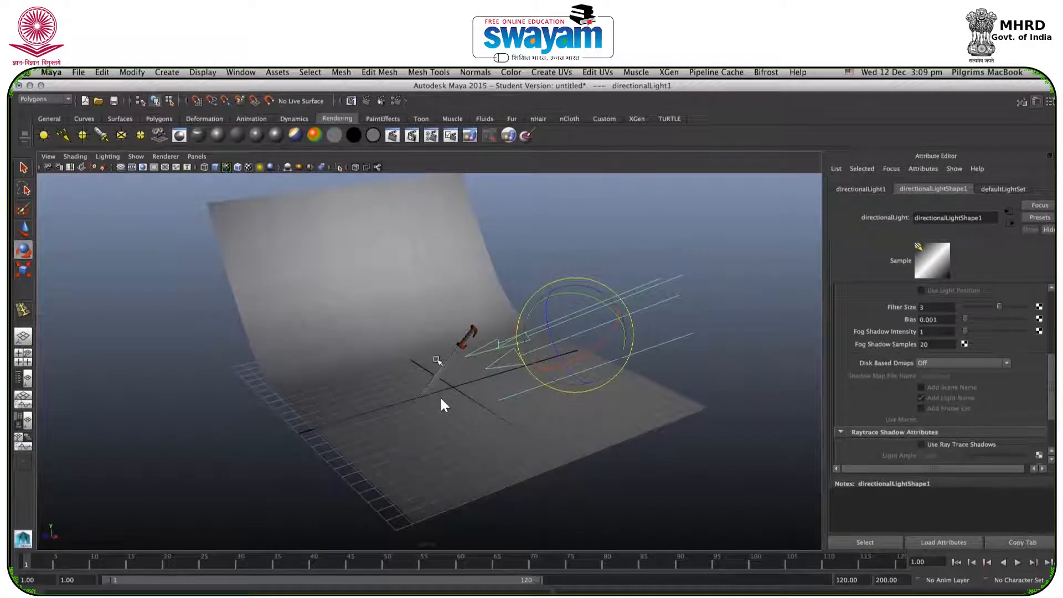
{"action": "left_click", "coordinate": [228, 348]}
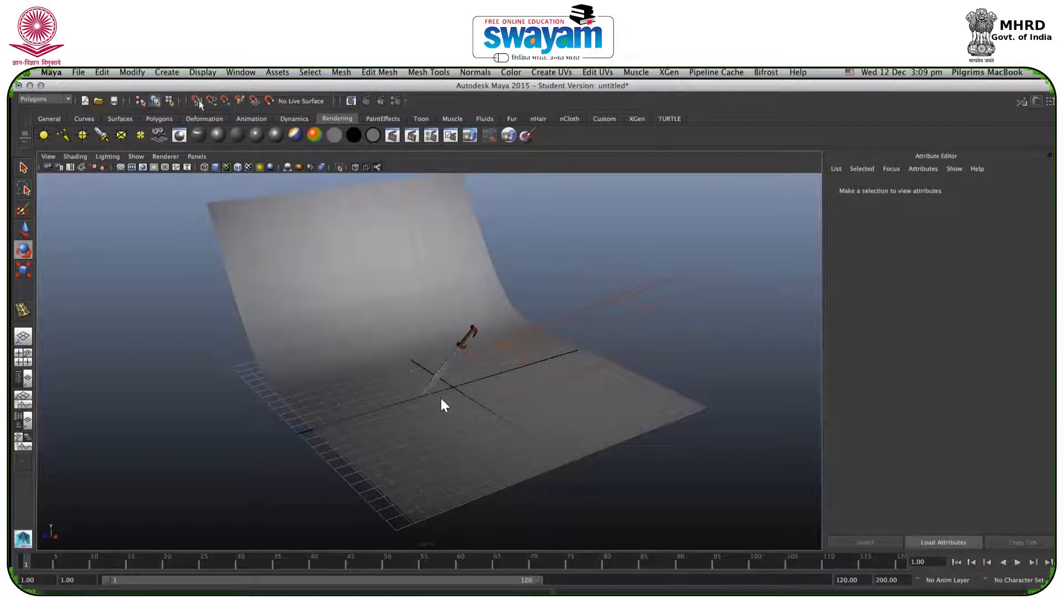
Open the Hypershade and place its window clear of the sword in the viewport.
{"action": "left_click", "coordinate": [239, 73]}
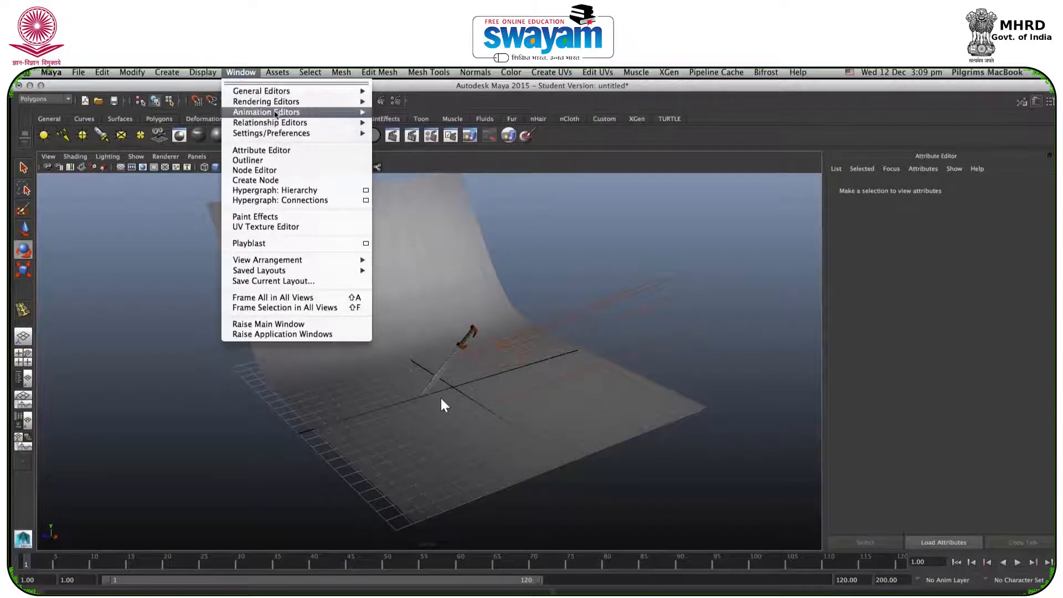
{"action": "mouse_move", "coordinate": [283, 105]}
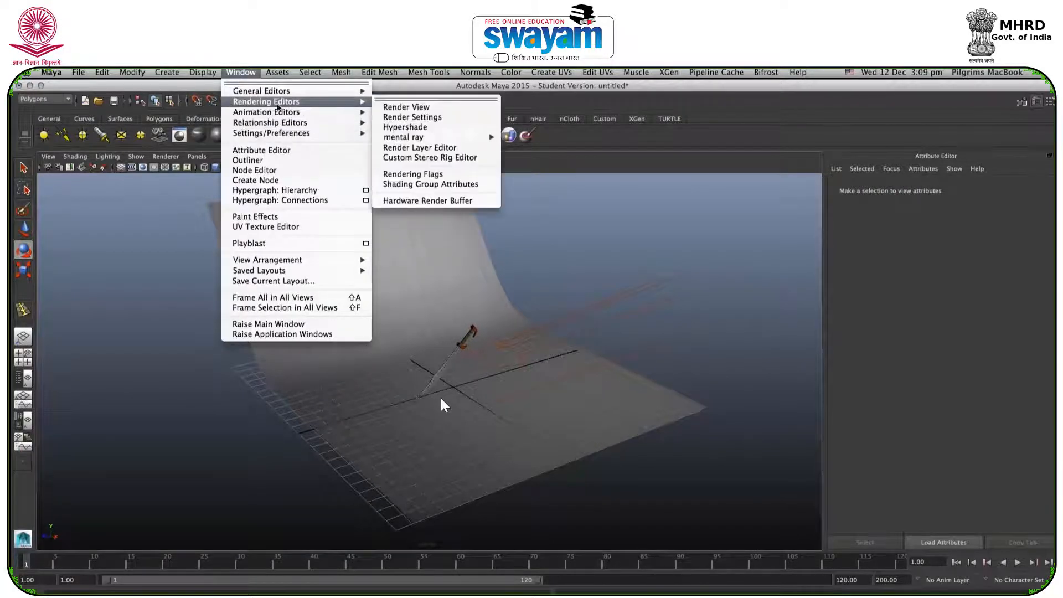
{"action": "left_click", "coordinate": [420, 127]}
{"action": "left_click_drag", "start_coordinate": [440, 150], "coordinate": [637, 151]}
Review the new-material options for the sword blade without assigning one, and expand the node creation list in the Hypershade.
{"action": "left_click", "coordinate": [444, 375]}
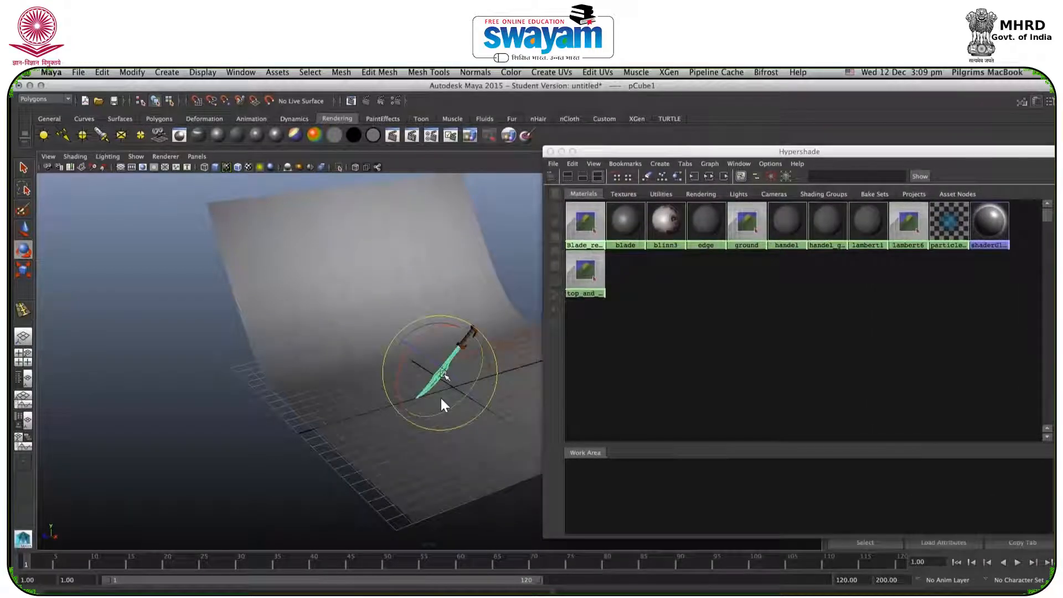
{"action": "right_click", "coordinate": [442, 404]}
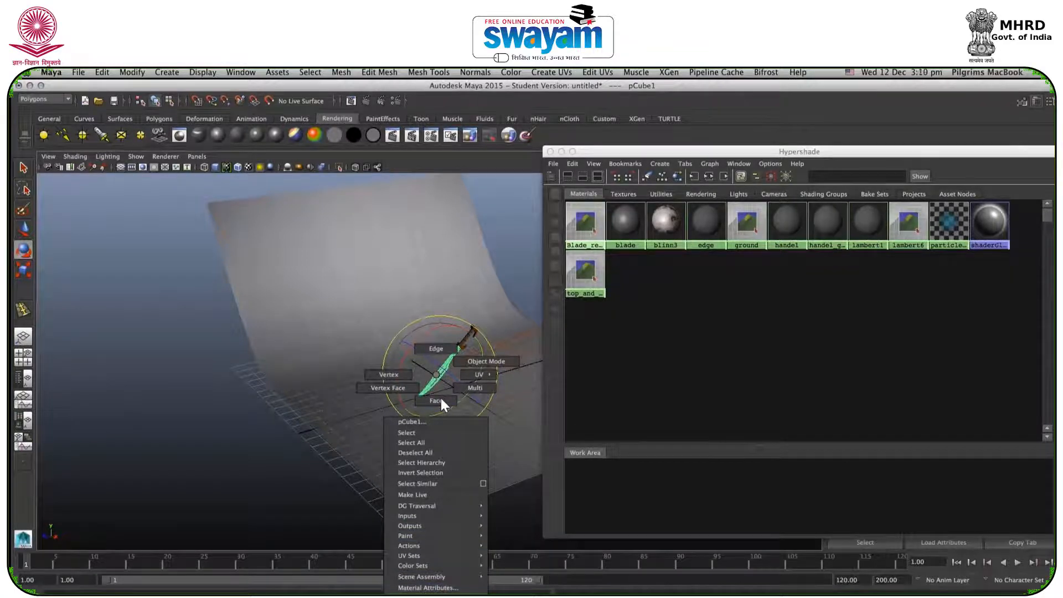
{"action": "left_click", "coordinate": [428, 596]}
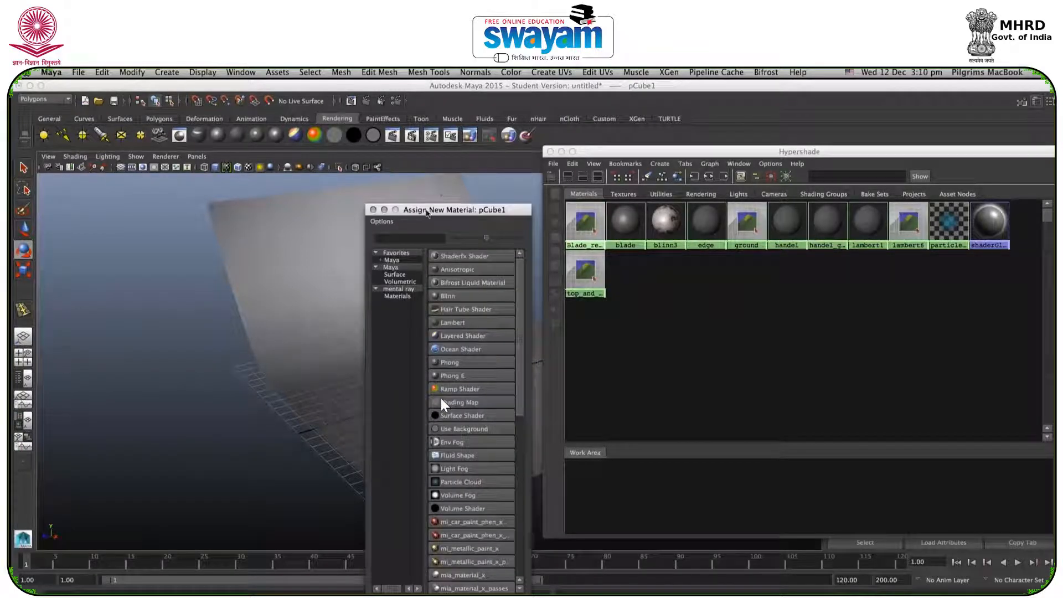
{"action": "left_click_drag", "start_coordinate": [439, 215], "coordinate": [229, 170]}
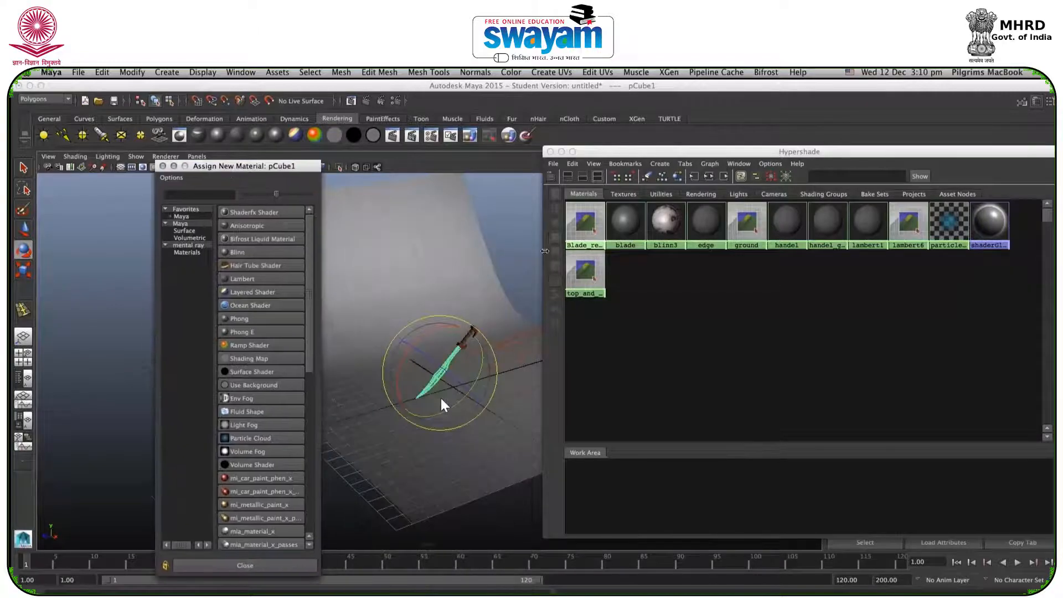
{"action": "left_click_drag", "start_coordinate": [546, 251], "coordinate": [786, 246]}
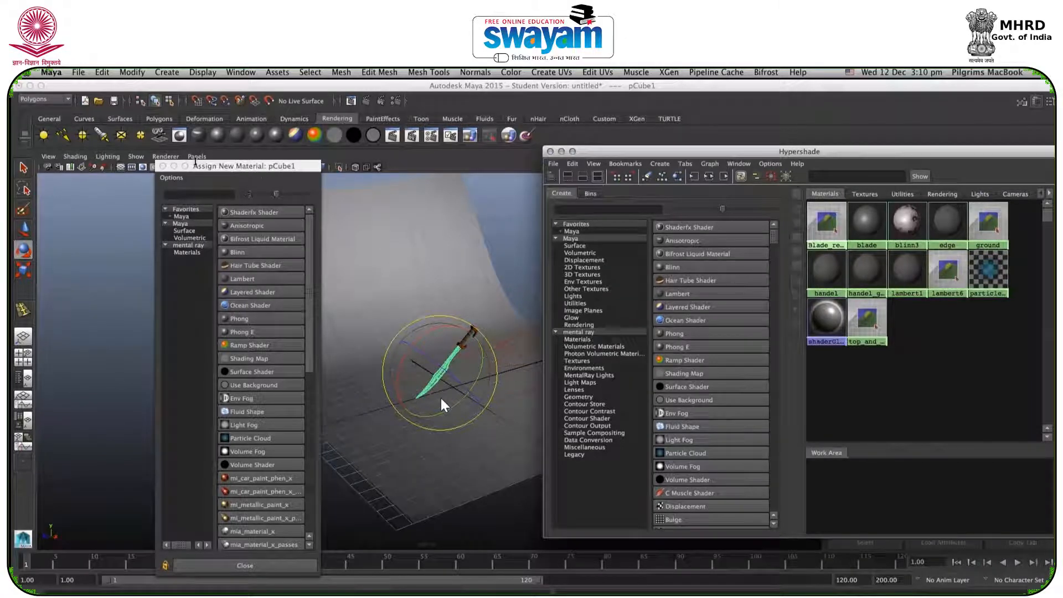
{"action": "left_click", "coordinate": [163, 166]}
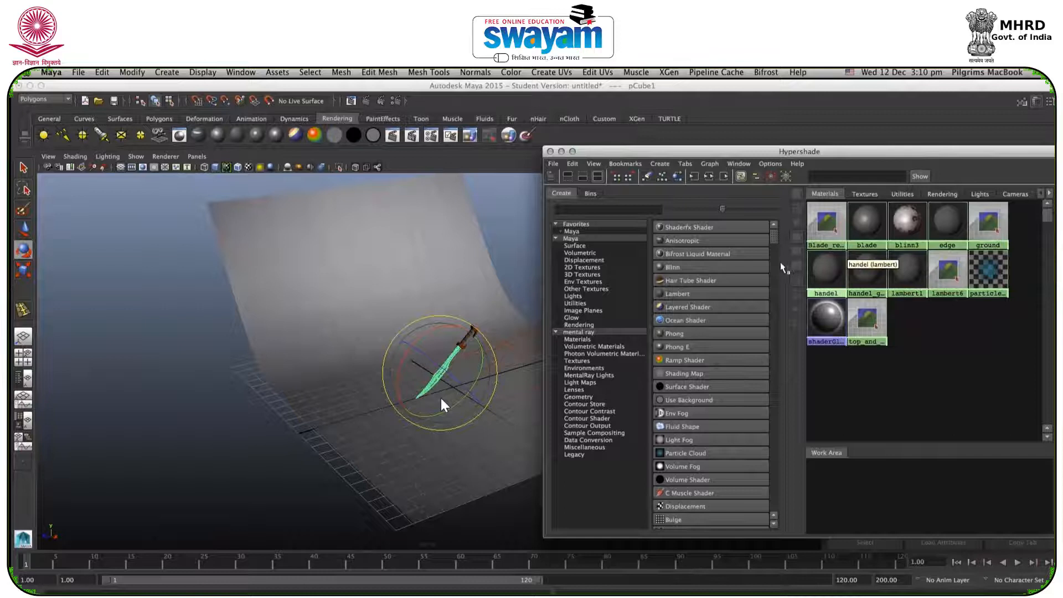
{"action": "left_click", "coordinate": [158, 414]}
{"action": "left_click", "coordinate": [292, 306]}
{"action": "left_click", "coordinate": [975, 168]}
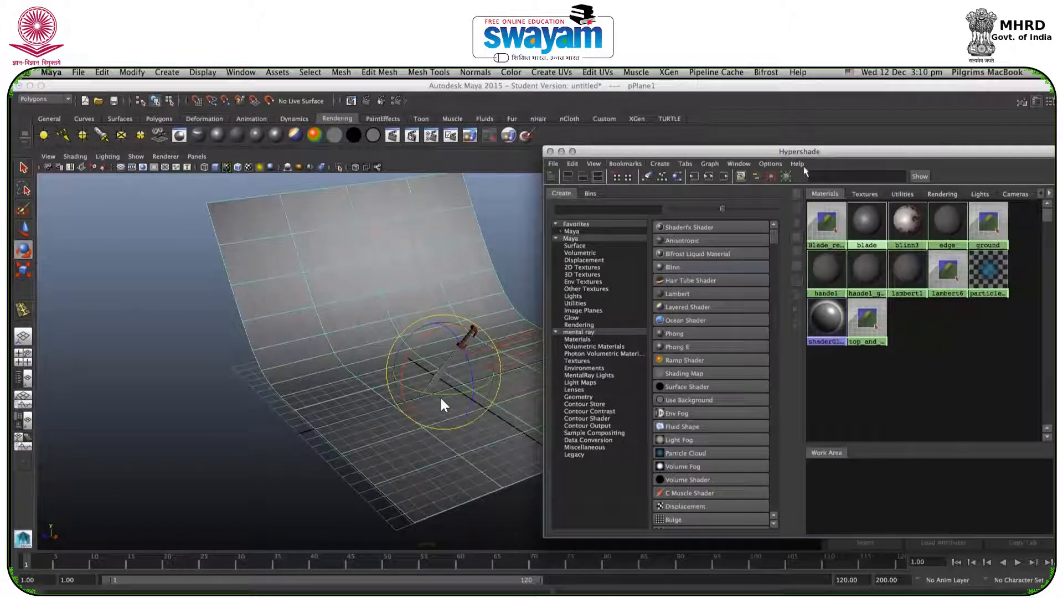
{"action": "left_click", "coordinate": [612, 164]}
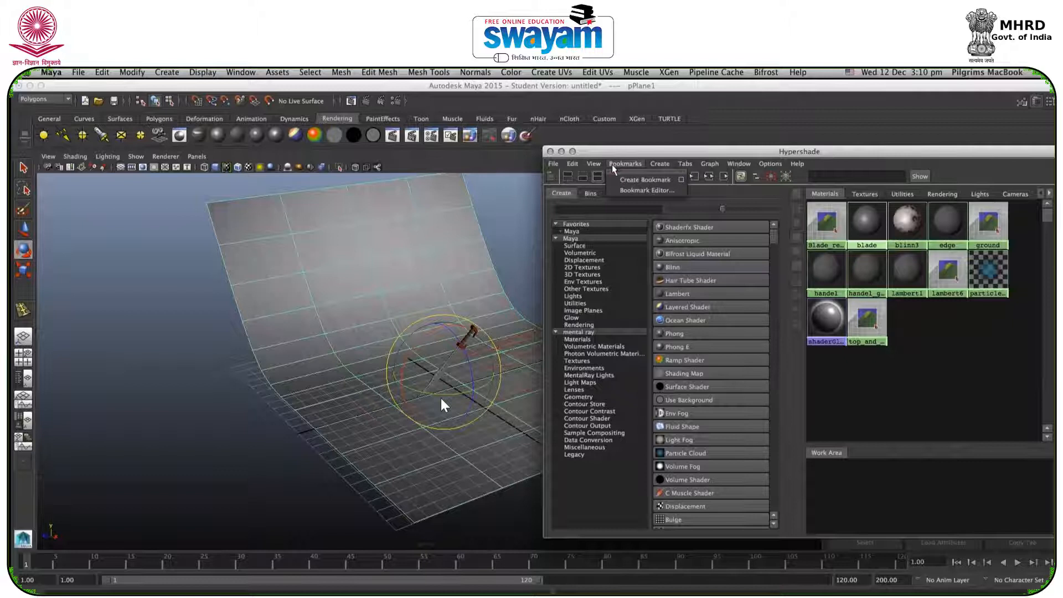
{"action": "left_click", "coordinate": [573, 164]}
{"action": "mouse_move", "coordinate": [623, 378]}
{"action": "left_click", "coordinate": [934, 405]}
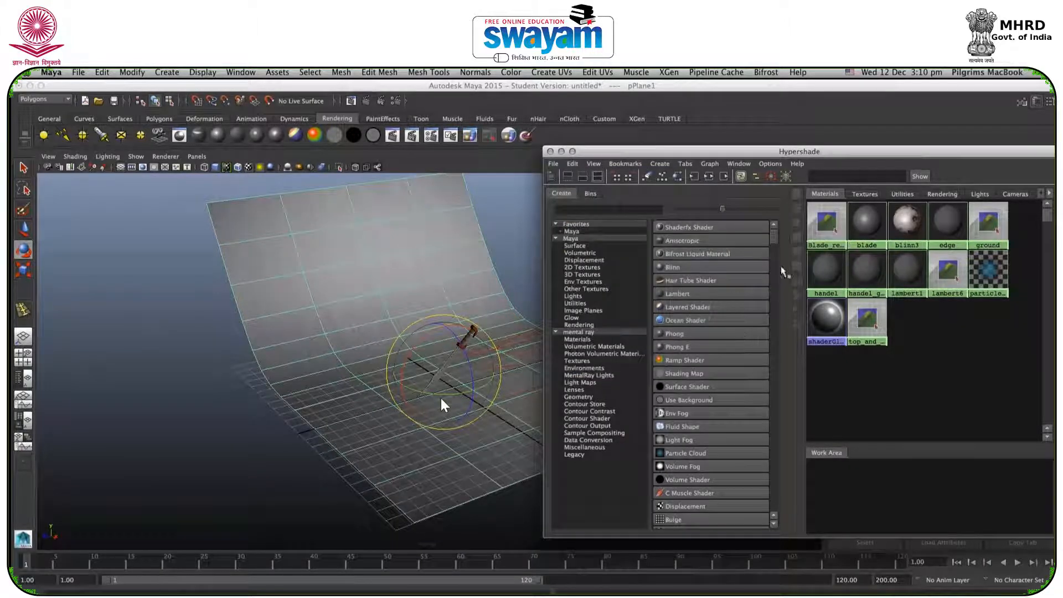
Narrow the Hypershade's node creation list, select the sword's blade and place the Hypershade window clear of it.
{"action": "left_click_drag", "start_coordinate": [786, 261], "coordinate": [733, 272]}
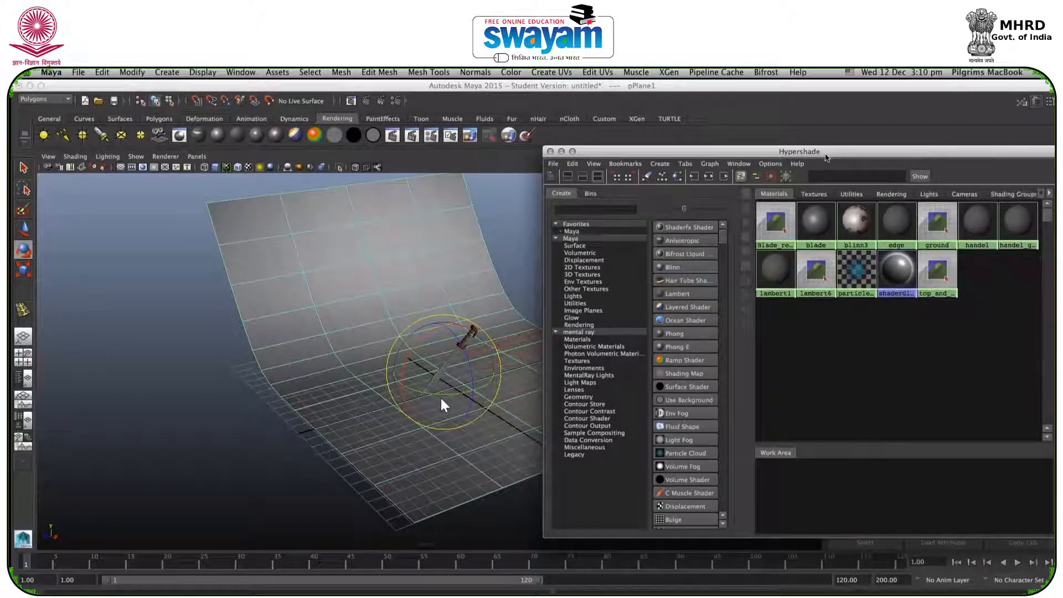
{"action": "left_click", "coordinate": [216, 371]}
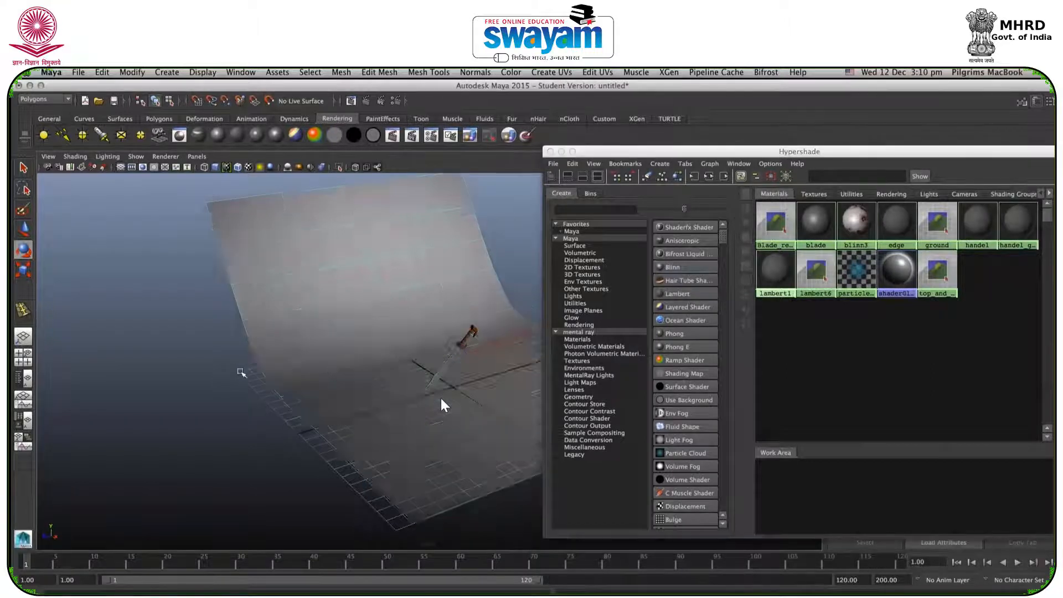
{"action": "scroll", "coordinate": [449, 368], "scroll_direction": "down", "scroll_amount": 5}
{"action": "scroll", "coordinate": [441, 399], "scroll_direction": "up", "scroll_amount": 10}
{"action": "left_click", "coordinate": [441, 399]}
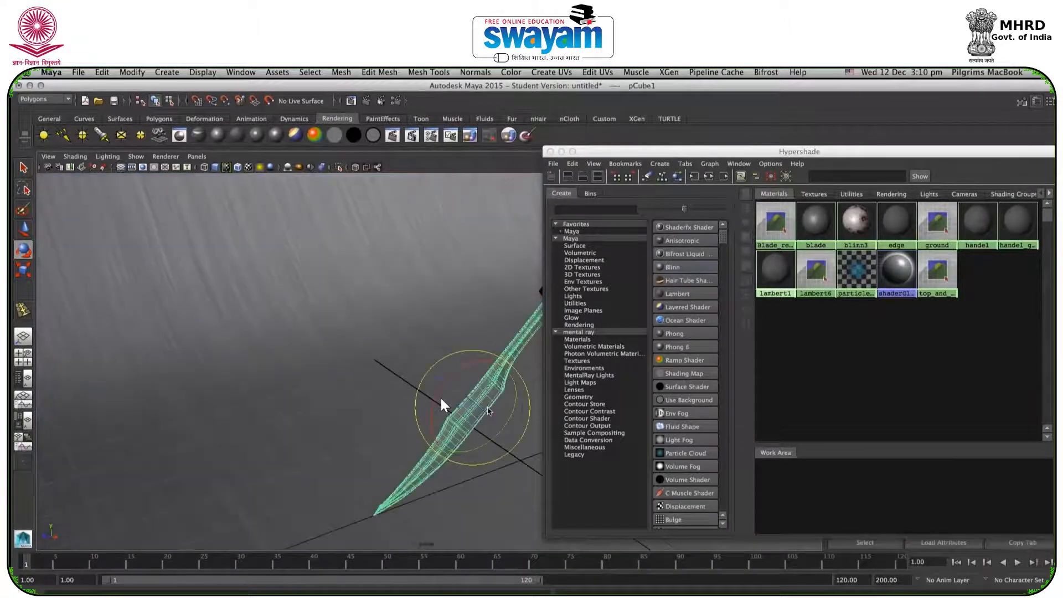
{"action": "key", "text": "w"}
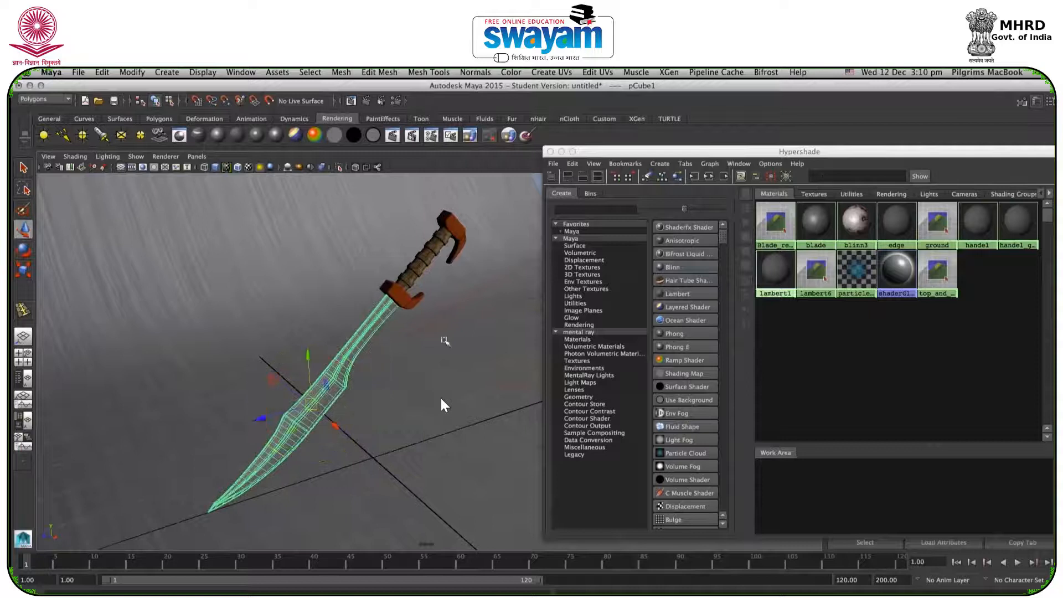
{"action": "left_click_drag", "start_coordinate": [872, 160], "coordinate": [813, 239]}
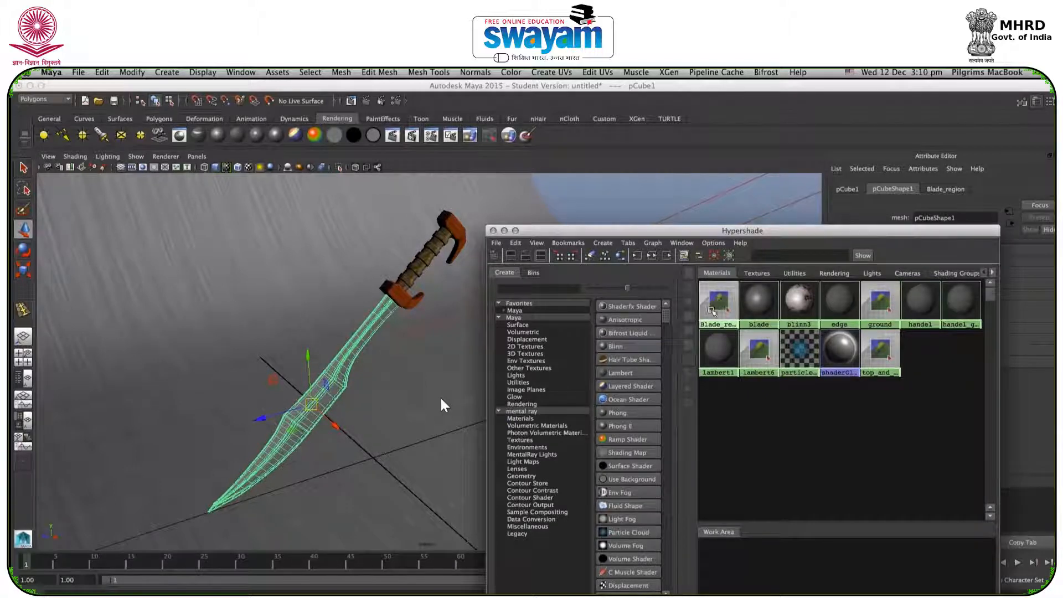
Pick the Blade_region material along with the selected blade and open the Convert to File Texture (Maya Software) options.
{"action": "left_click", "coordinate": [715, 315]}
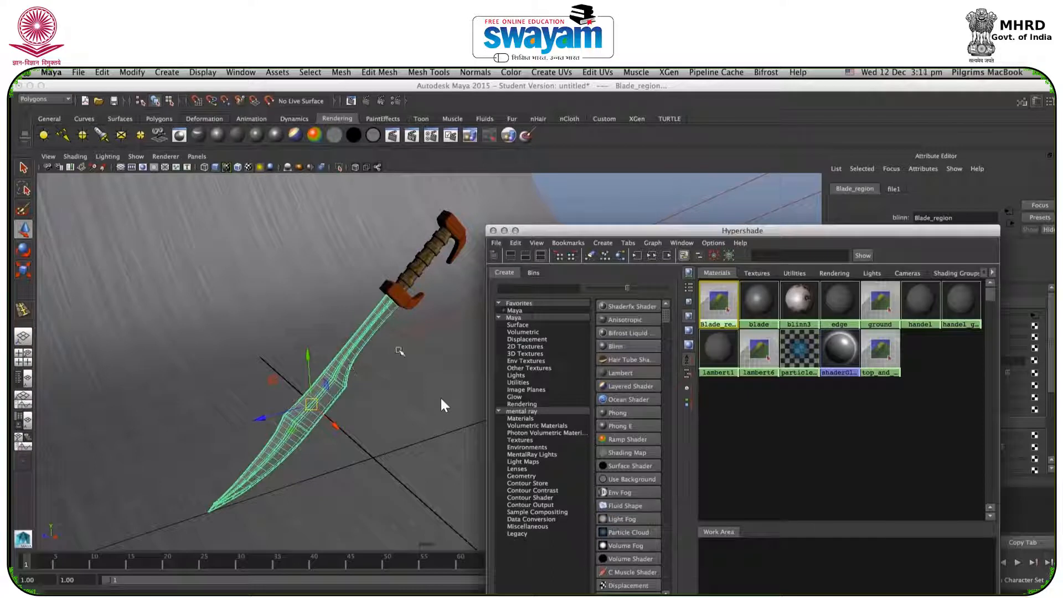
{"action": "left_click", "coordinate": [516, 243]}
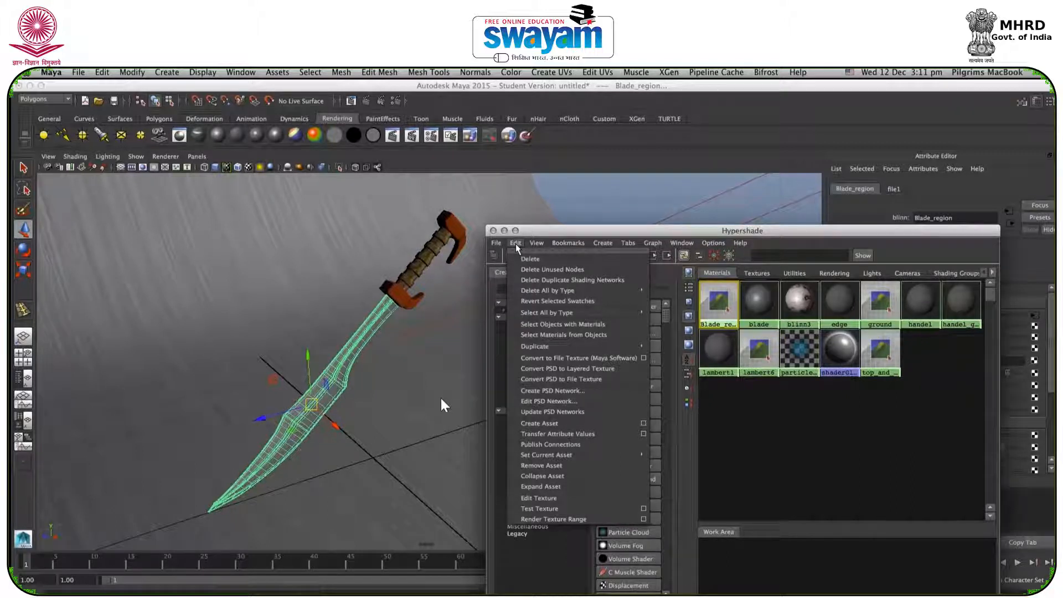
{"action": "left_click", "coordinate": [516, 244]}
{"action": "left_click", "coordinate": [495, 243]}
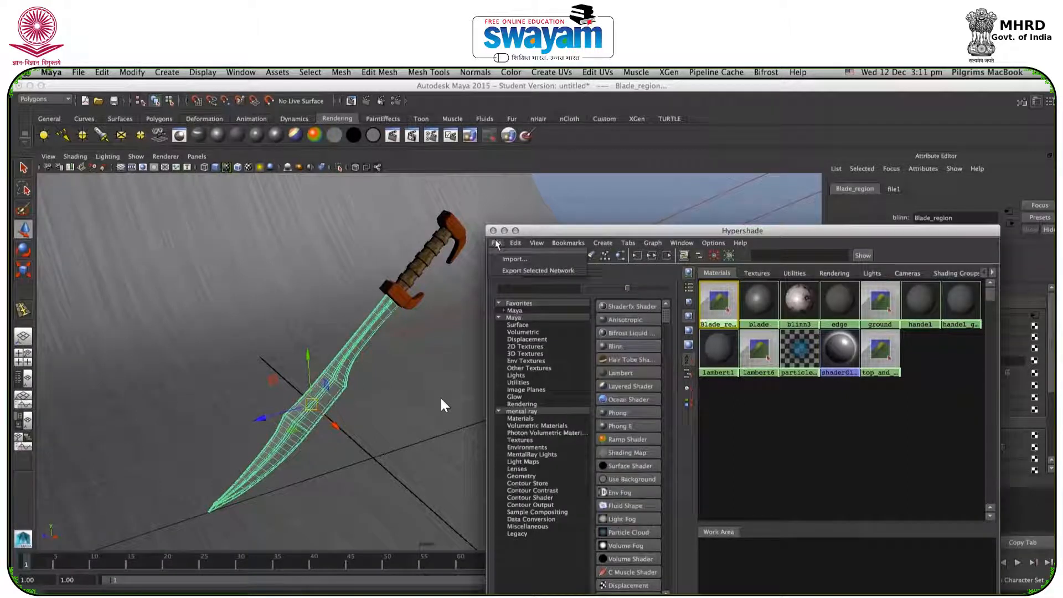
{"action": "left_click", "coordinate": [515, 244]}
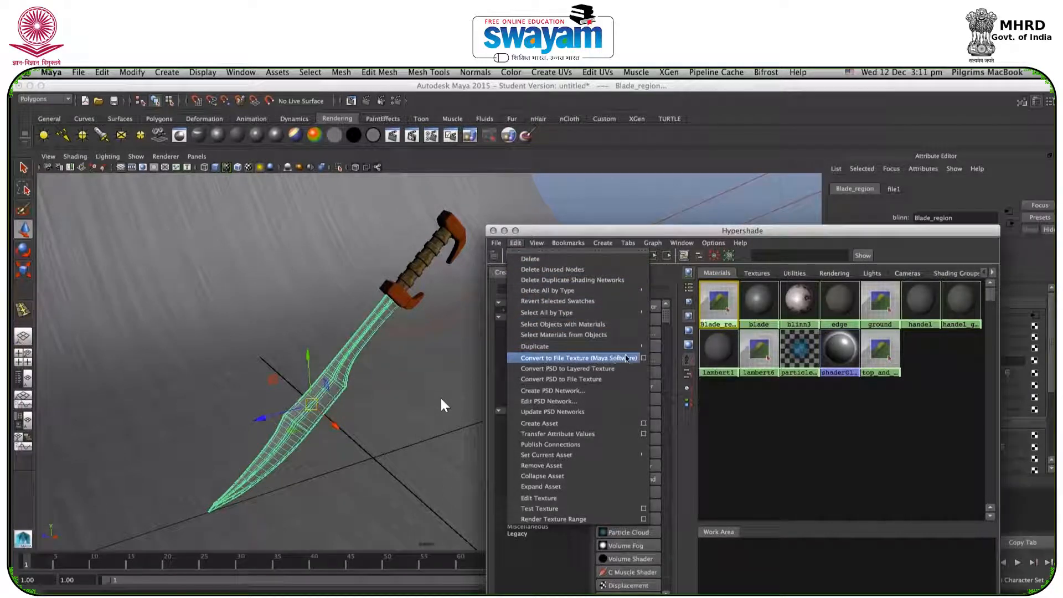
{"action": "left_click", "coordinate": [645, 358]}
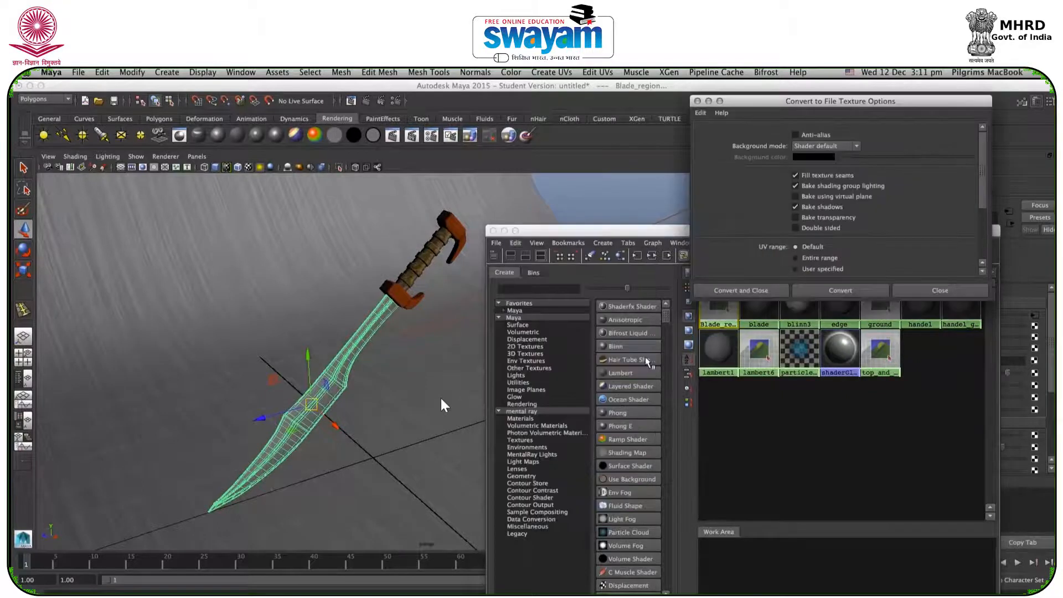
Set the X and Y resolution of the file texture conversion to 1024.
{"action": "left_click_drag", "start_coordinate": [753, 111], "coordinate": [459, 177]}
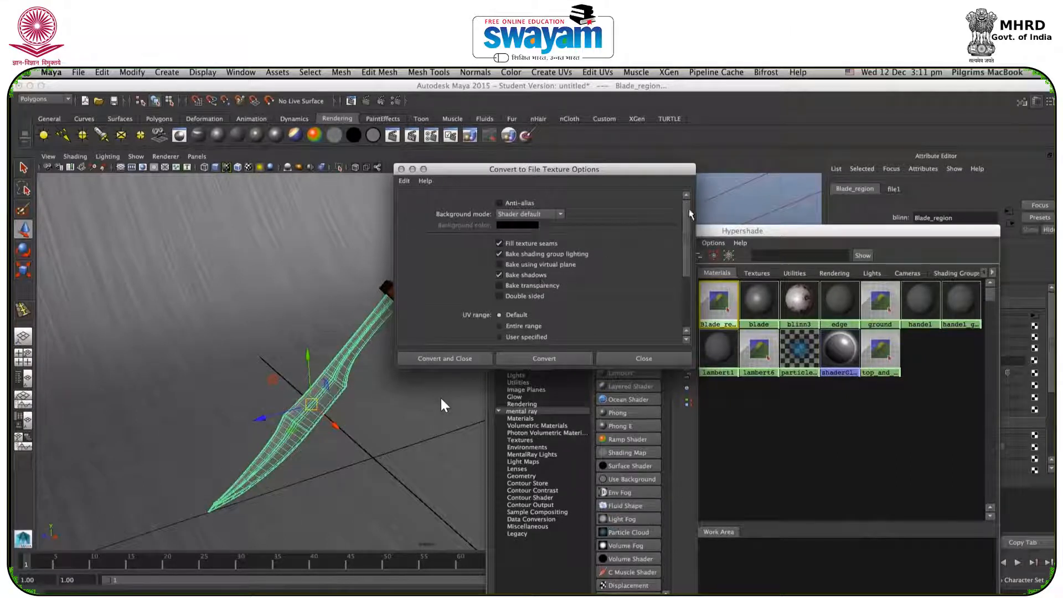
{"action": "left_click_drag", "start_coordinate": [685, 221], "coordinate": [684, 239]}
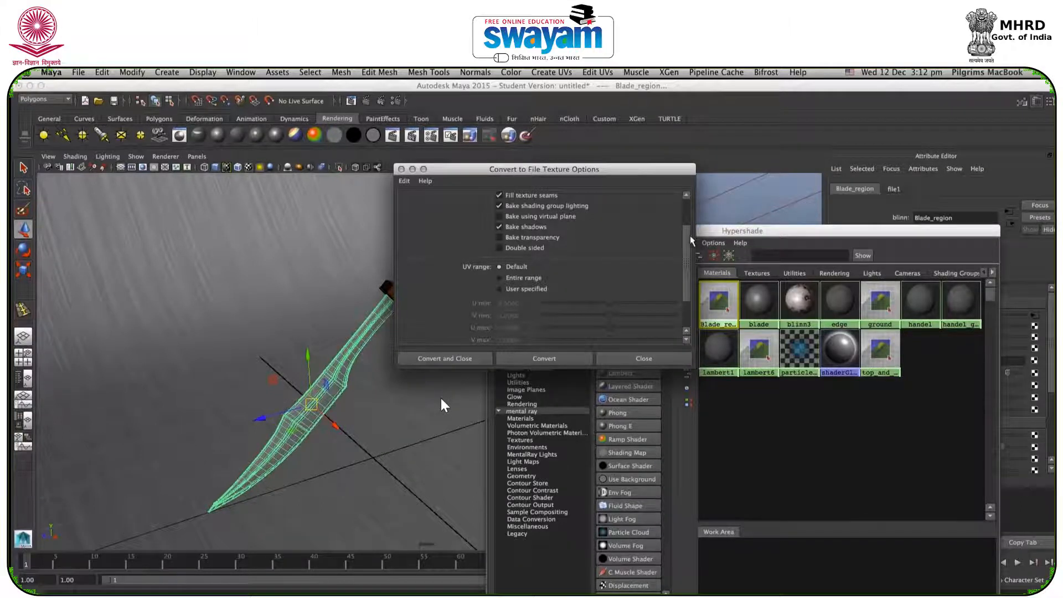
{"action": "left_click_drag", "start_coordinate": [688, 237], "coordinate": [691, 284]}
{"action": "left_click_drag", "start_coordinate": [543, 170], "coordinate": [604, 359]}
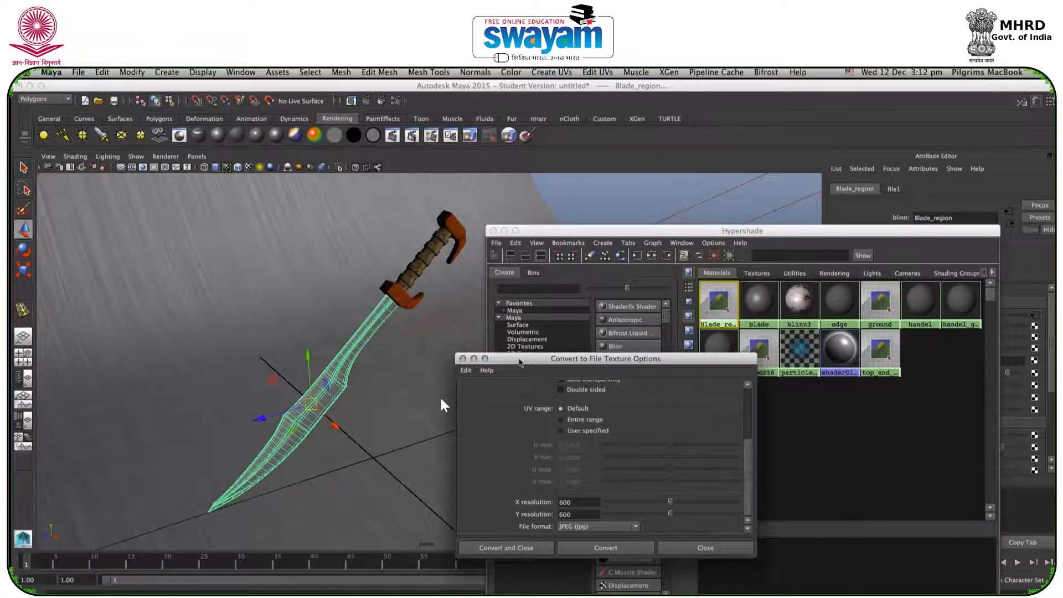
{"action": "left_click_drag", "start_coordinate": [521, 360], "coordinate": [495, 296]}
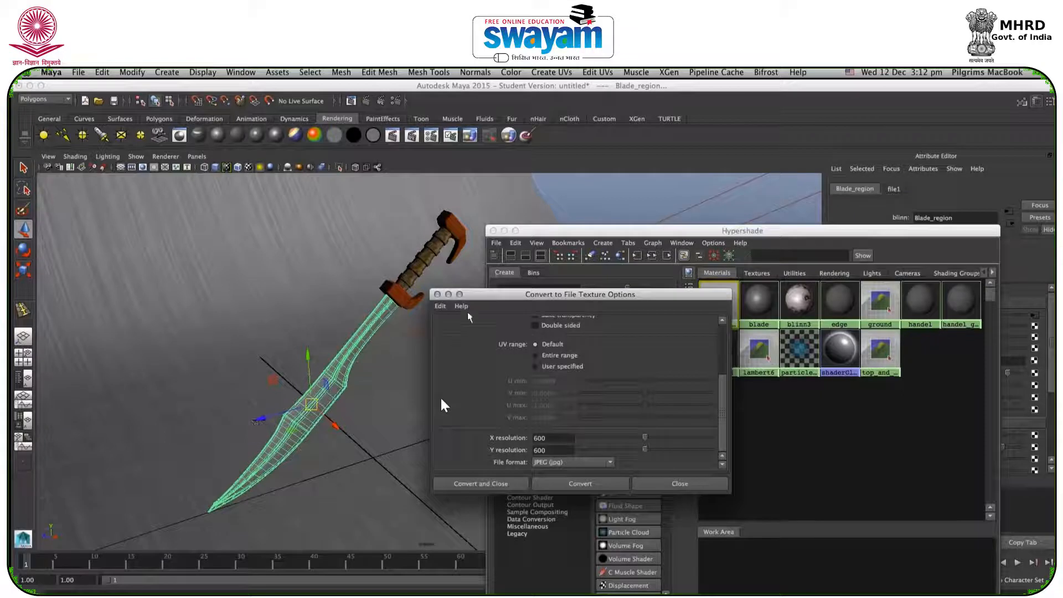
{"action": "left_click_drag", "start_coordinate": [482, 297], "coordinate": [618, 255]}
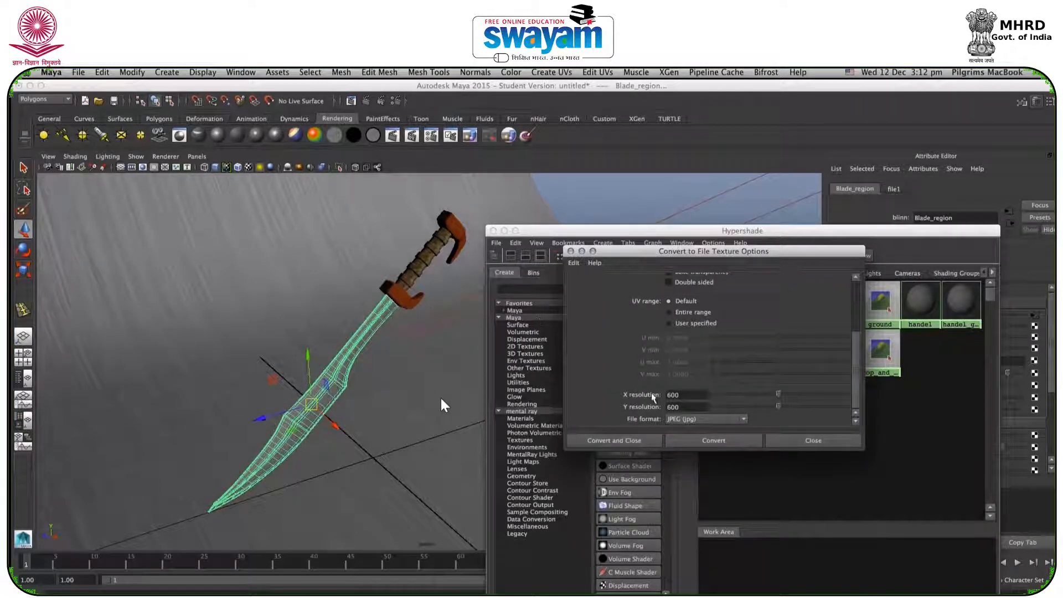
{"action": "left_click_drag", "start_coordinate": [682, 394], "coordinate": [559, 408]}
{"action": "type", "text": "10"}
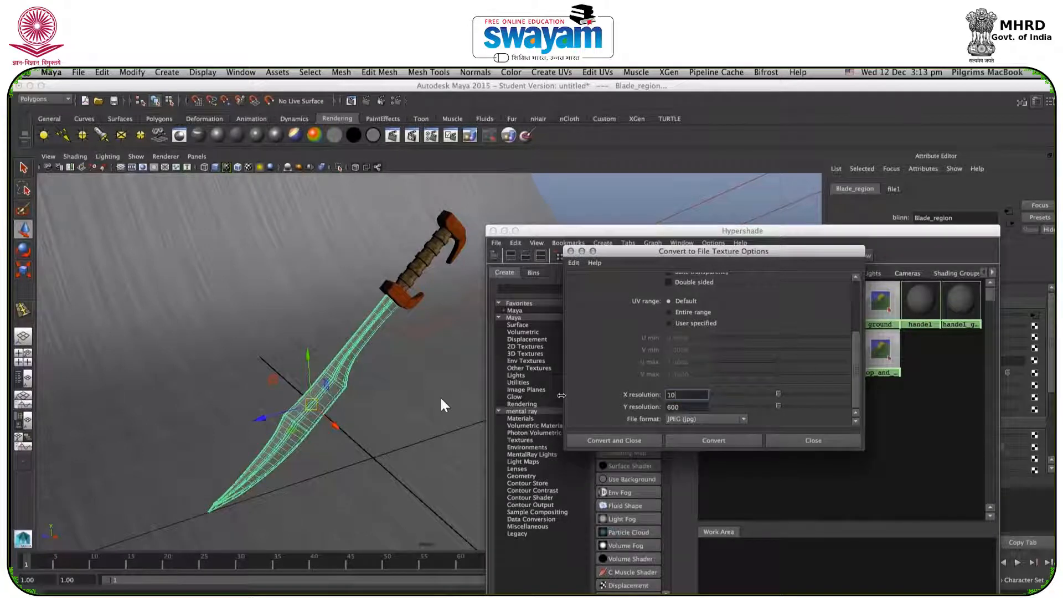
{"action": "type", "text": "24"}
{"action": "key", "text": "Tab"}
{"action": "type", "text": "102"}
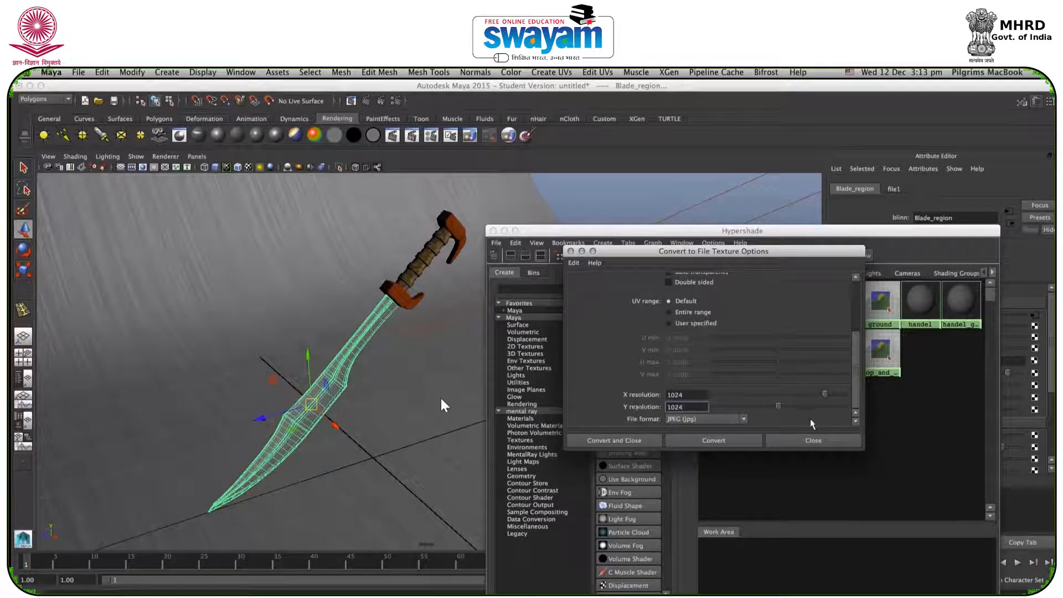
{"action": "key", "text": "Return"}
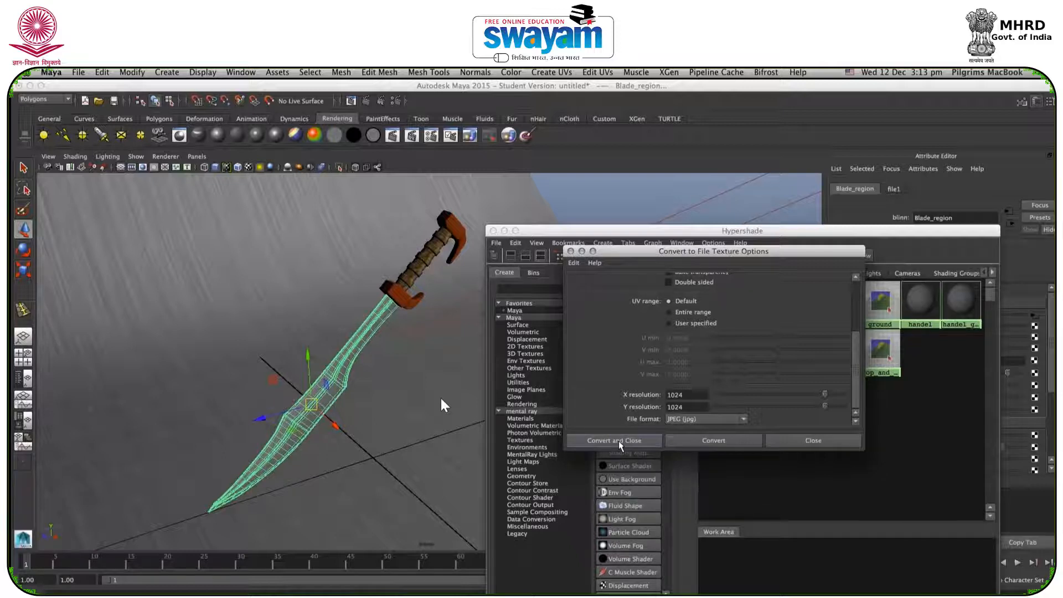
Check the baking options and convert the blade's Blade_region material to a JPEG file texture, closing the options.
{"action": "left_click_drag", "start_coordinate": [663, 258], "coordinate": [238, 256]}
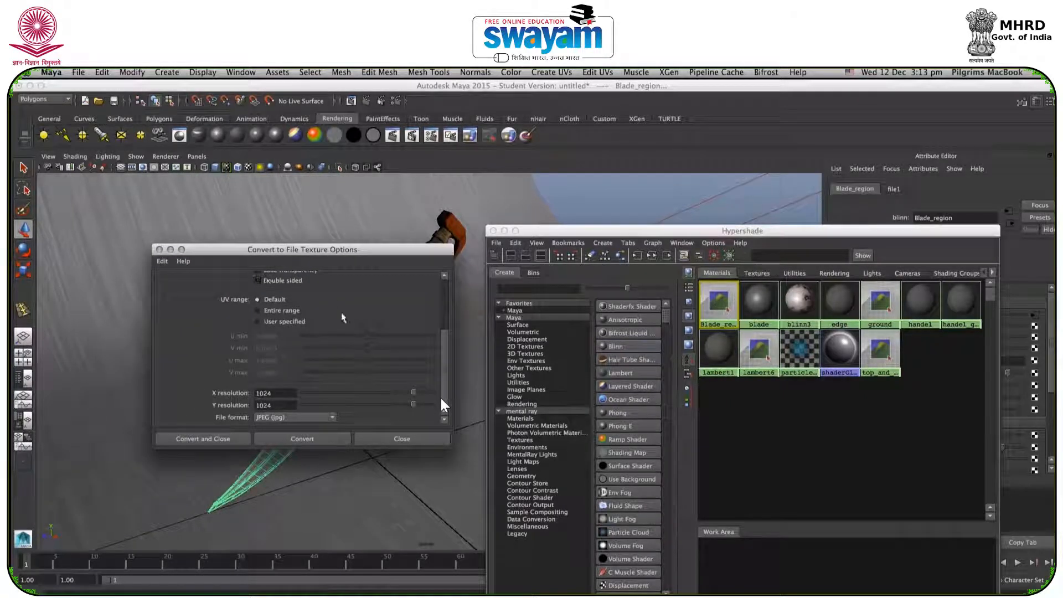
{"action": "scroll", "coordinate": [404, 336], "scroll_direction": "up", "scroll_amount": 3}
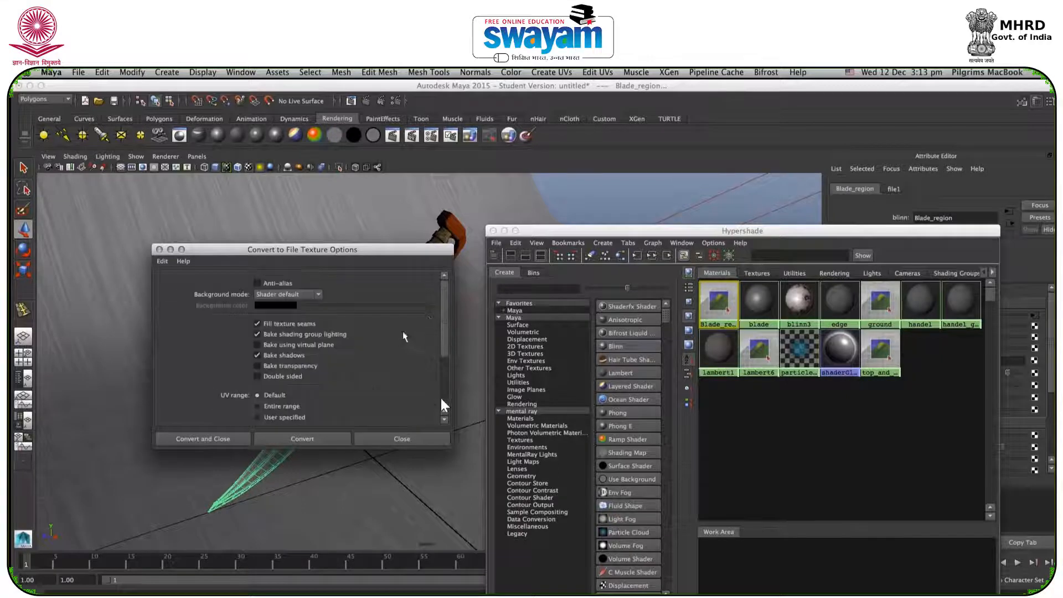
{"action": "scroll", "coordinate": [444, 305], "scroll_direction": "down", "scroll_amount": 3}
{"action": "left_click_drag", "start_coordinate": [418, 251], "coordinate": [552, 313]}
{"action": "left_click_drag", "start_coordinate": [579, 375], "coordinate": [578, 330]}
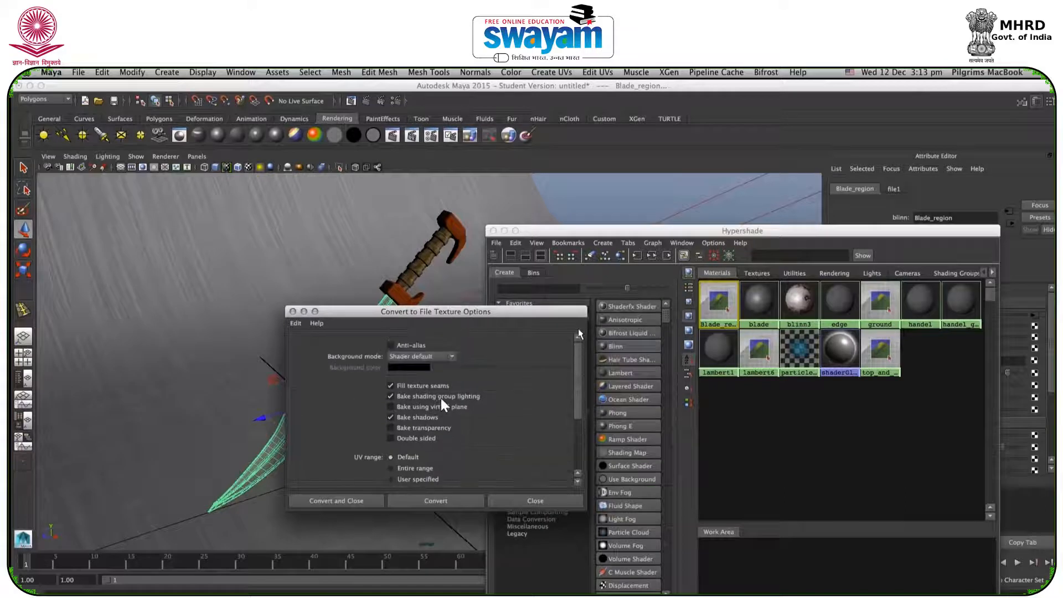
{"action": "left_click", "coordinate": [327, 503]}
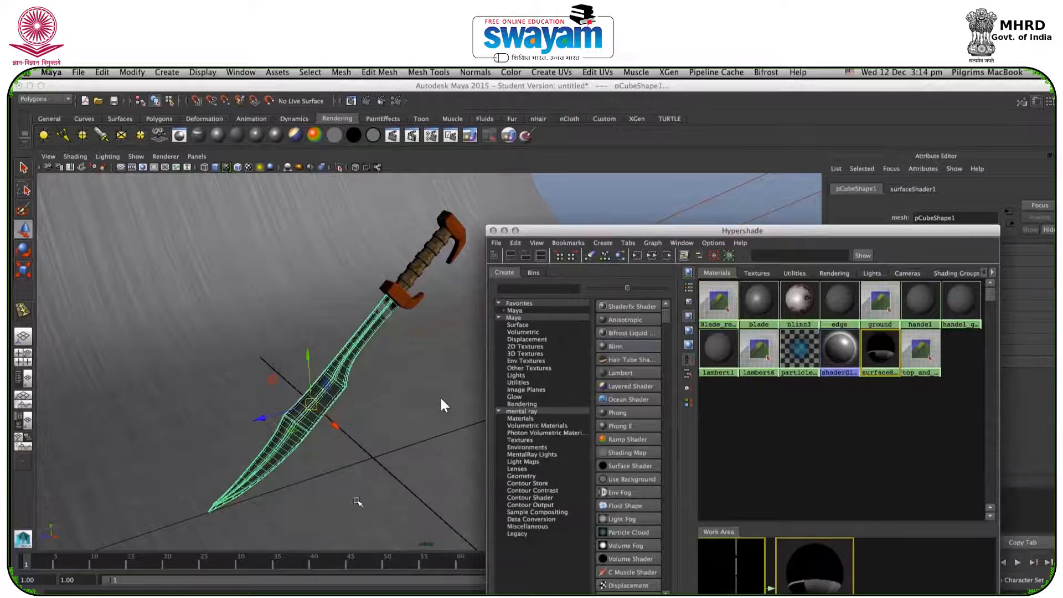
Bring the Hypershade's work area into view to examine the blade's baked surface shader network.
{"action": "left_click_drag", "start_coordinate": [616, 233], "coordinate": [517, 164]}
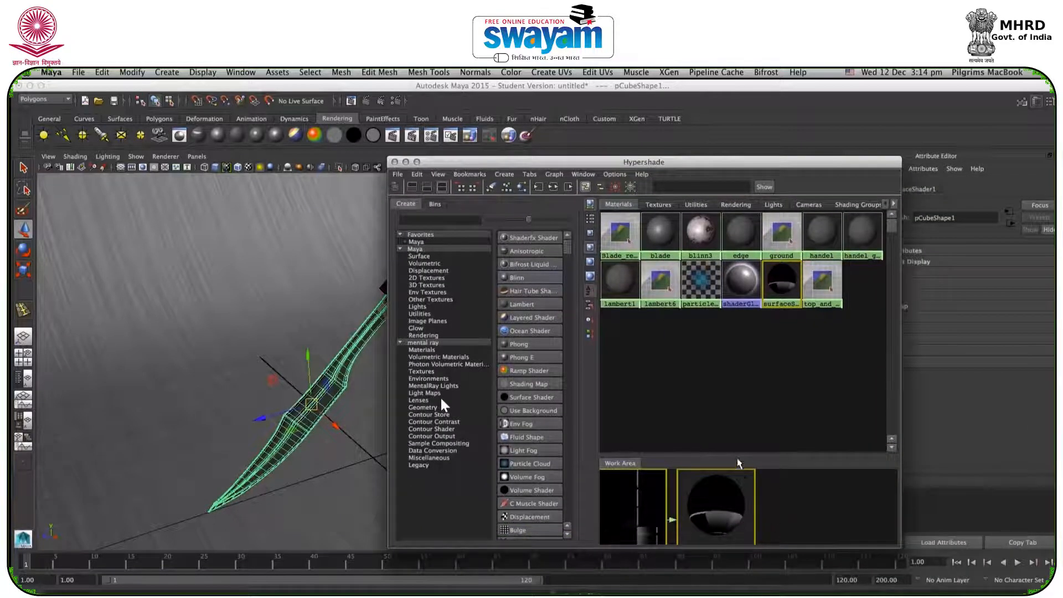
{"action": "mouse_move", "coordinate": [720, 521]}
{"action": "middle_mouse_down"}
{"action": "mouse_move", "coordinate": [764, 522]}
{"action": "mouse_move", "coordinate": [728, 520]}
{"action": "middle_mouse_up"}
{"action": "left_click", "coordinate": [811, 493]}
{"action": "left_click", "coordinate": [819, 479]}
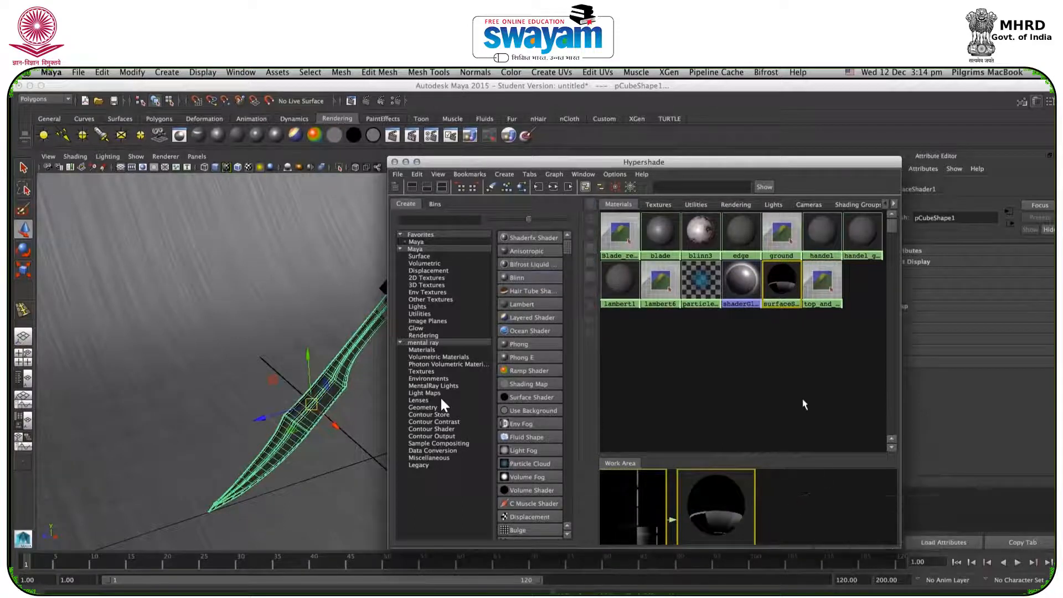
{"action": "left_click", "coordinate": [804, 405]}
Examine the baked texture on the sword's blade from several angles in the viewport.
{"action": "left_click_drag", "start_coordinate": [612, 170], "coordinate": [778, 196]}
{"action": "left_click_drag", "start_coordinate": [409, 373], "coordinate": [433, 360], "text": "alt"}
{"action": "scroll", "coordinate": [438, 381], "scroll_direction": "down", "scroll_amount": 10}
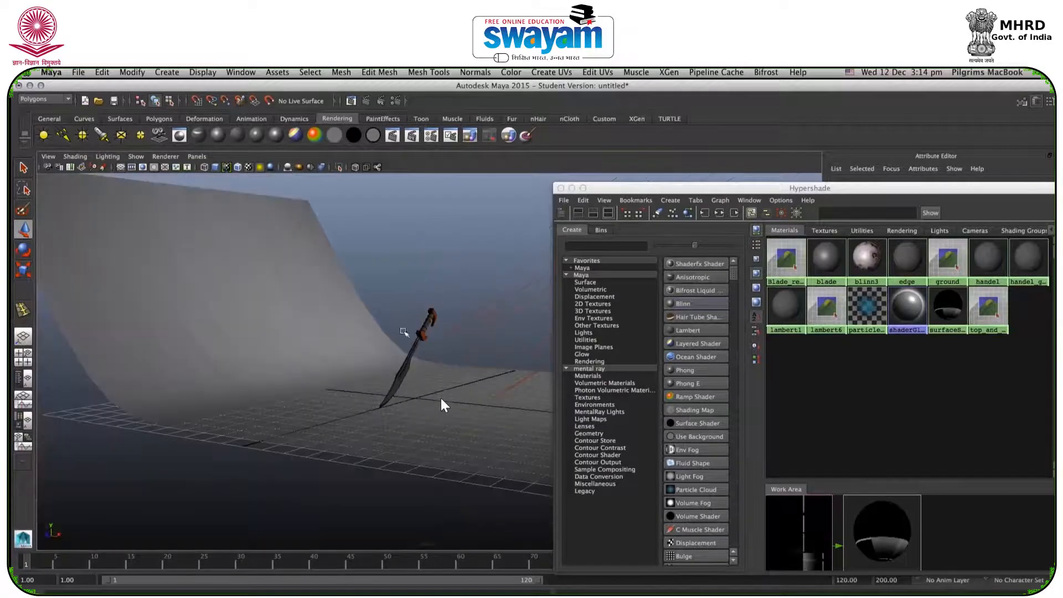
{"action": "mouse_move", "coordinate": [414, 352]}
{"action": "left_mouse_down", "text": "alt"}
{"action": "mouse_move", "coordinate": [334, 375]}
{"action": "mouse_move", "coordinate": [430, 365]}
{"action": "mouse_move", "coordinate": [397, 363]}
{"action": "left_mouse_up", "text": "alt"}
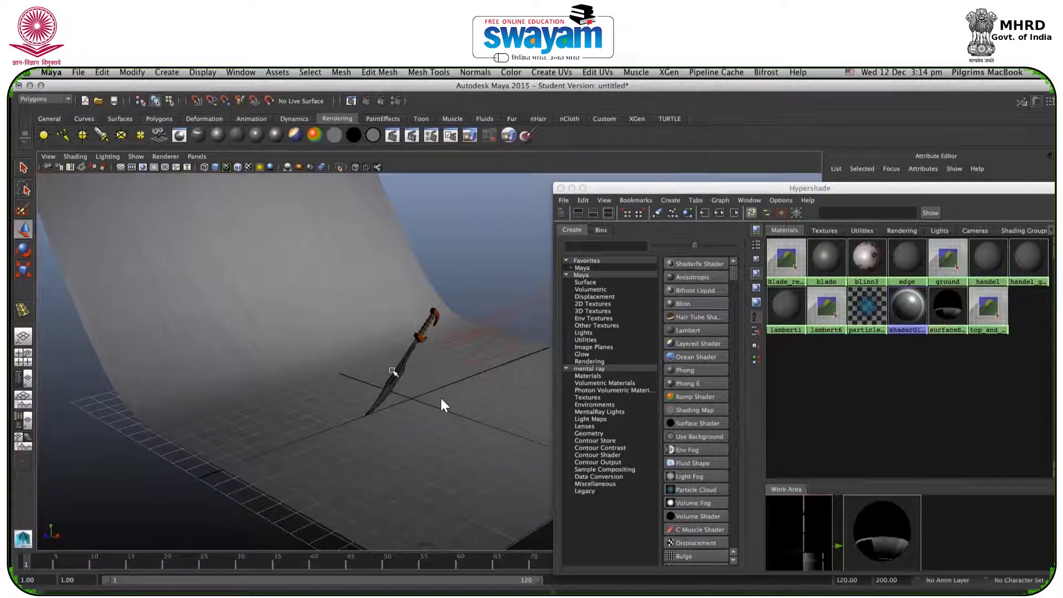
{"action": "scroll", "coordinate": [393, 369], "scroll_direction": "up", "scroll_amount": 6}
{"action": "left_click_drag", "start_coordinate": [394, 369], "coordinate": [343, 350], "text": "alt"}
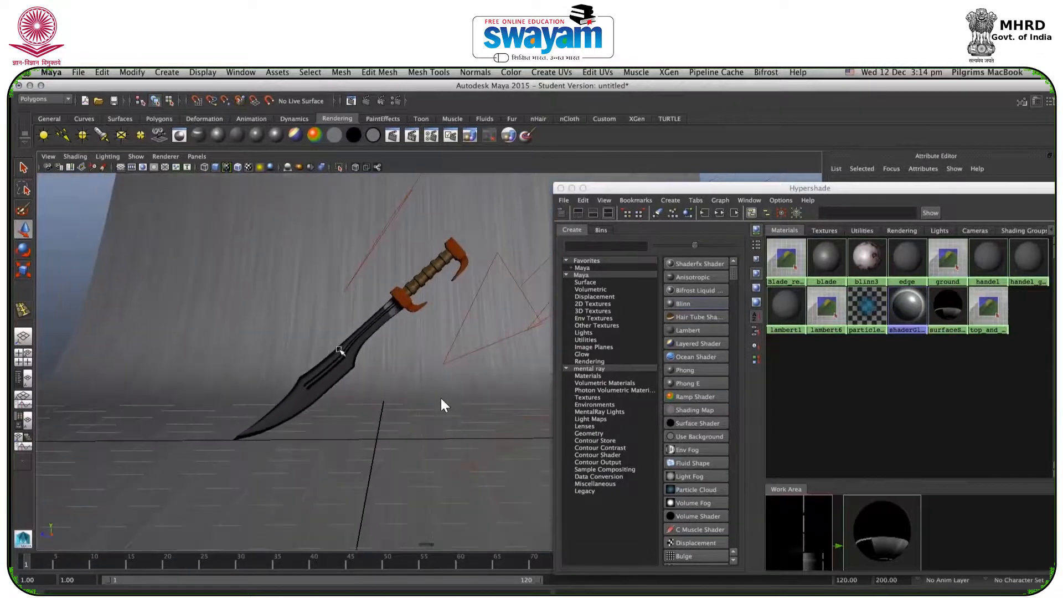
{"action": "left_click_drag", "start_coordinate": [306, 386], "coordinate": [360, 372], "text": "alt"}
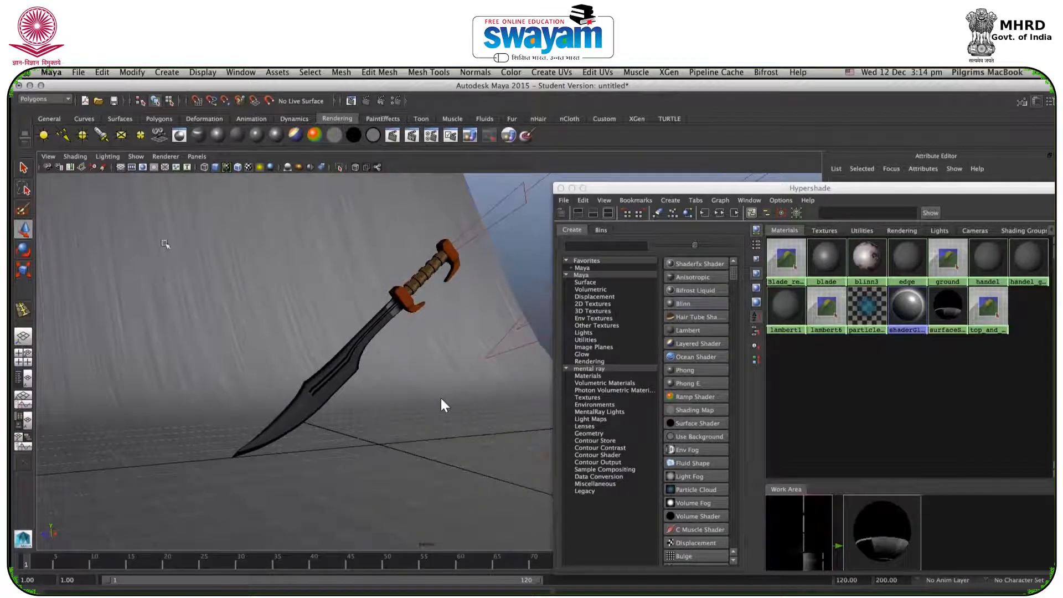
{"action": "left_click_drag", "start_coordinate": [379, 345], "coordinate": [435, 345], "text": "alt"}
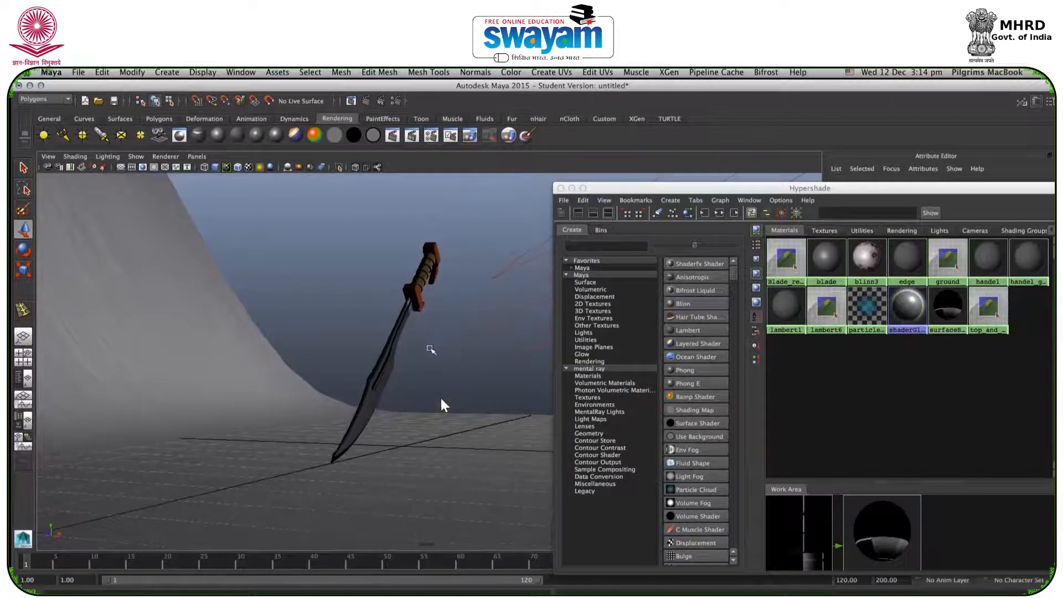
{"action": "left_click_drag", "start_coordinate": [432, 353], "coordinate": [405, 378], "text": "alt"}
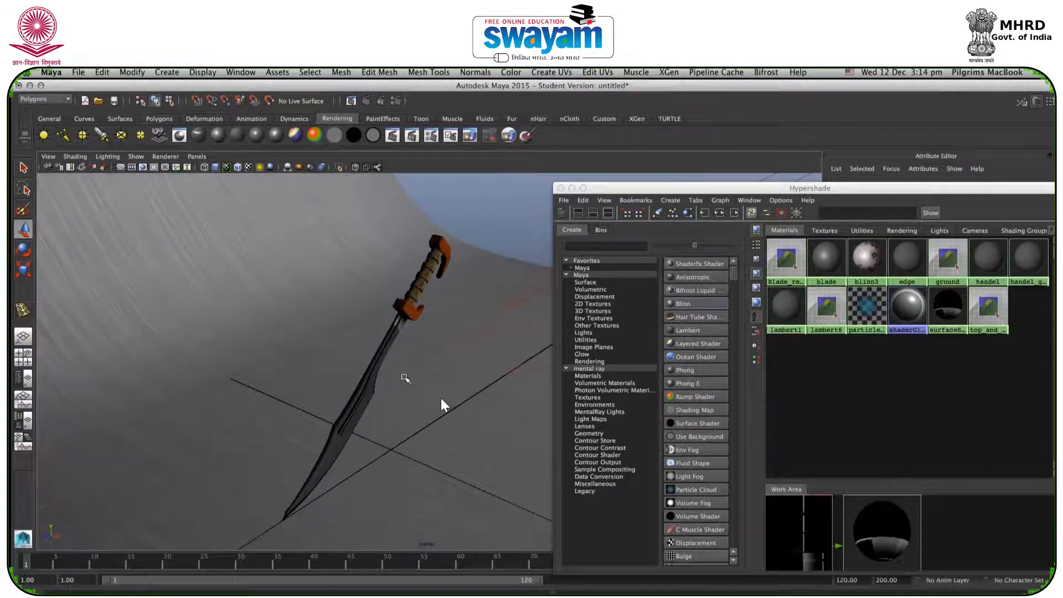
Select the sword's guard and pommel together, keeping the Hypershade materials fully in view.
{"action": "left_click_drag", "start_coordinate": [692, 188], "coordinate": [613, 146]}
{"action": "left_click", "coordinate": [413, 311]}
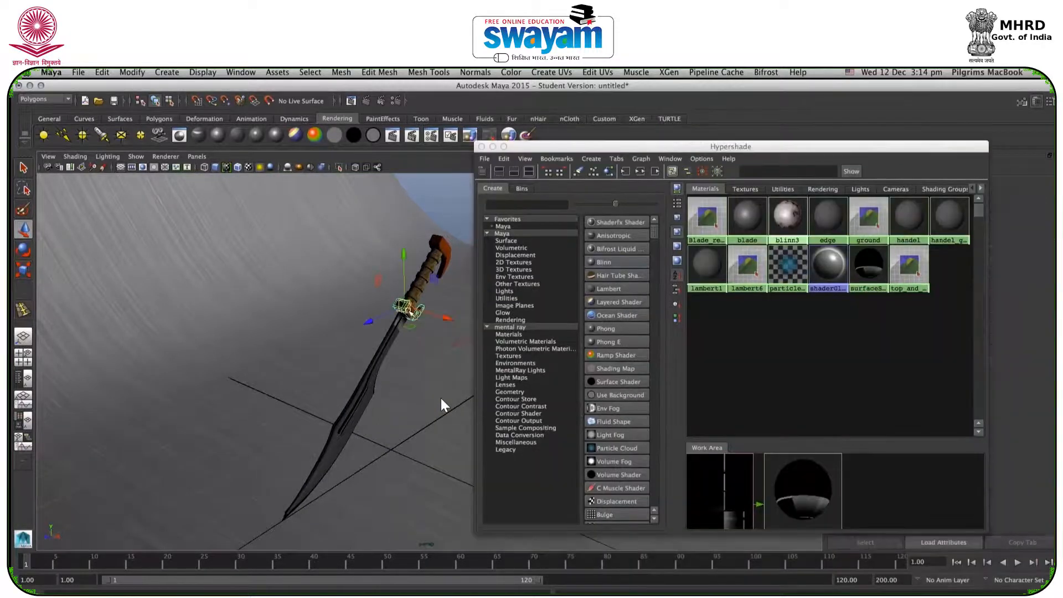
{"action": "middle_click_drag", "start_coordinate": [420, 259], "coordinate": [377, 289], "text": "alt"}
{"action": "left_click", "coordinate": [395, 279]}
{"action": "left_click_drag", "start_coordinate": [395, 279], "coordinate": [380, 299], "text": "alt"}
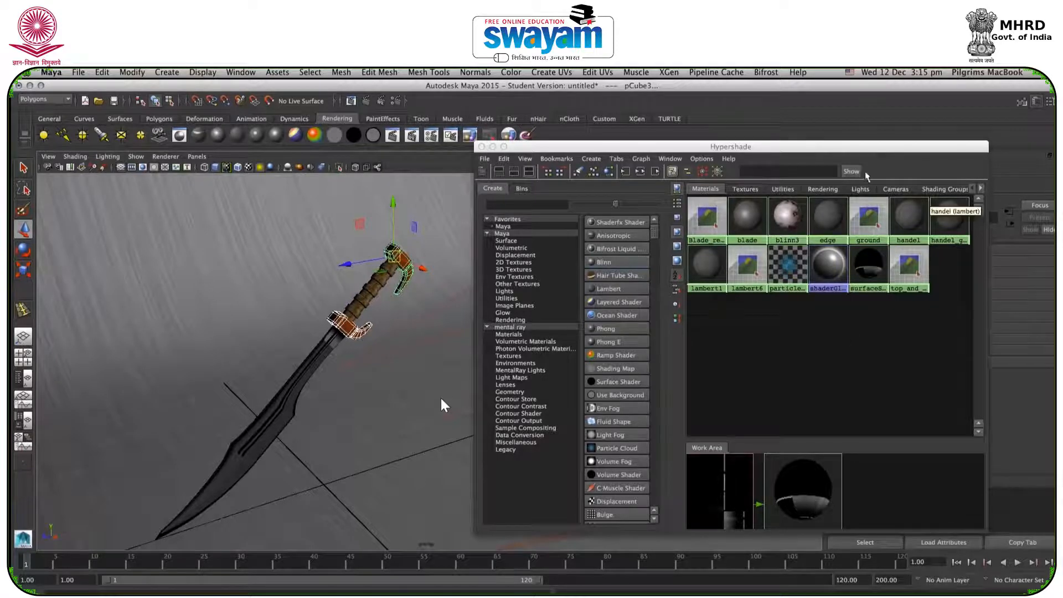
Convert the guard and pommel's top_and_bottom material to a 1024 x 1024 JPEG file texture with baked lighting and shadows, closing the options.
{"action": "left_click", "coordinate": [908, 266]}
{"action": "left_click", "coordinate": [910, 271]}
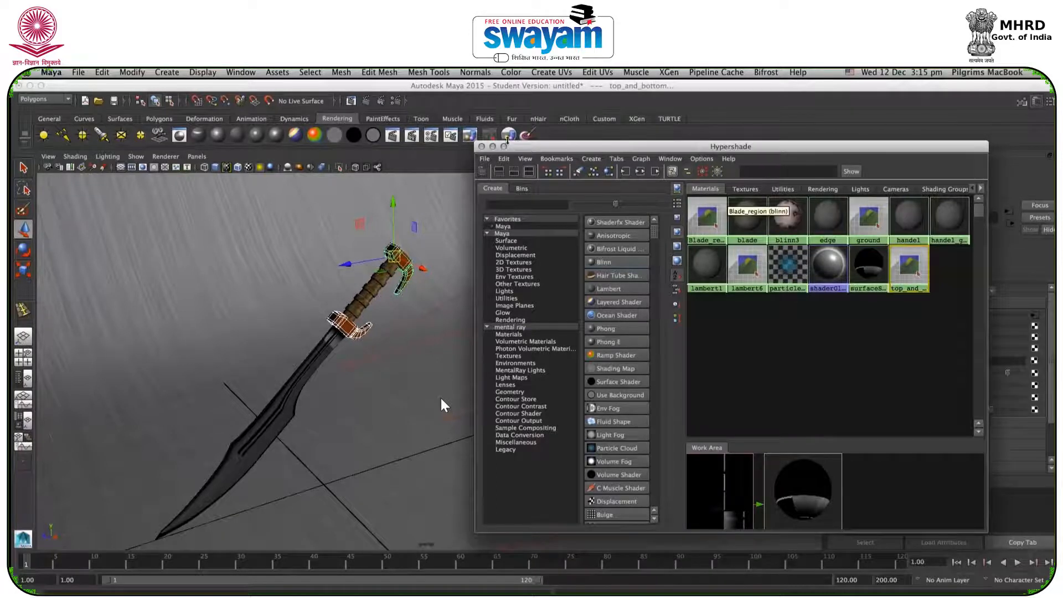
{"action": "left_click", "coordinate": [504, 159]}
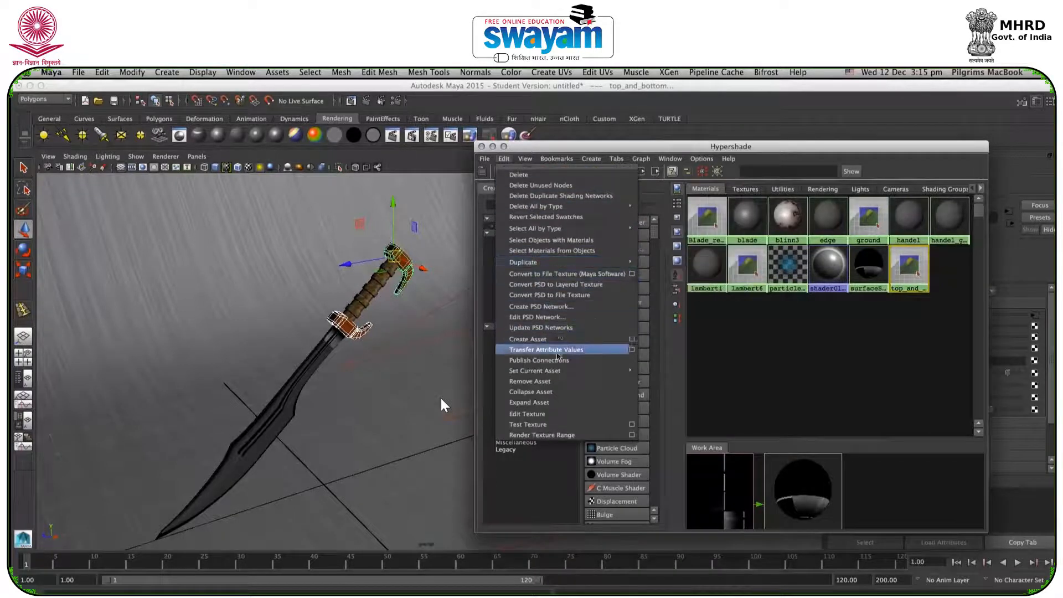
{"action": "left_click", "coordinate": [631, 274]}
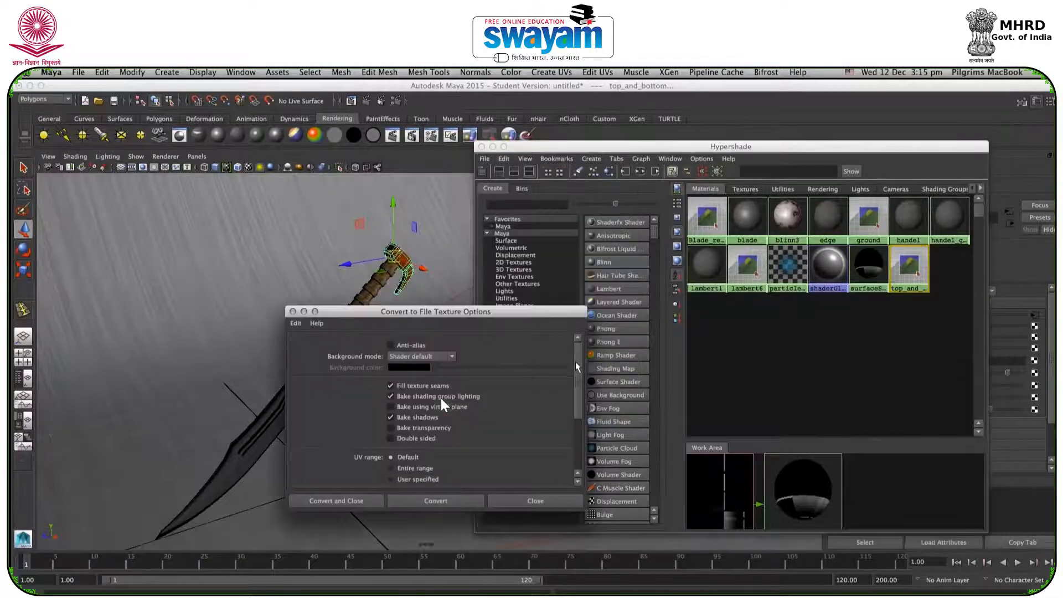
{"action": "scroll", "coordinate": [570, 399], "scroll_direction": "down", "scroll_amount": 3}
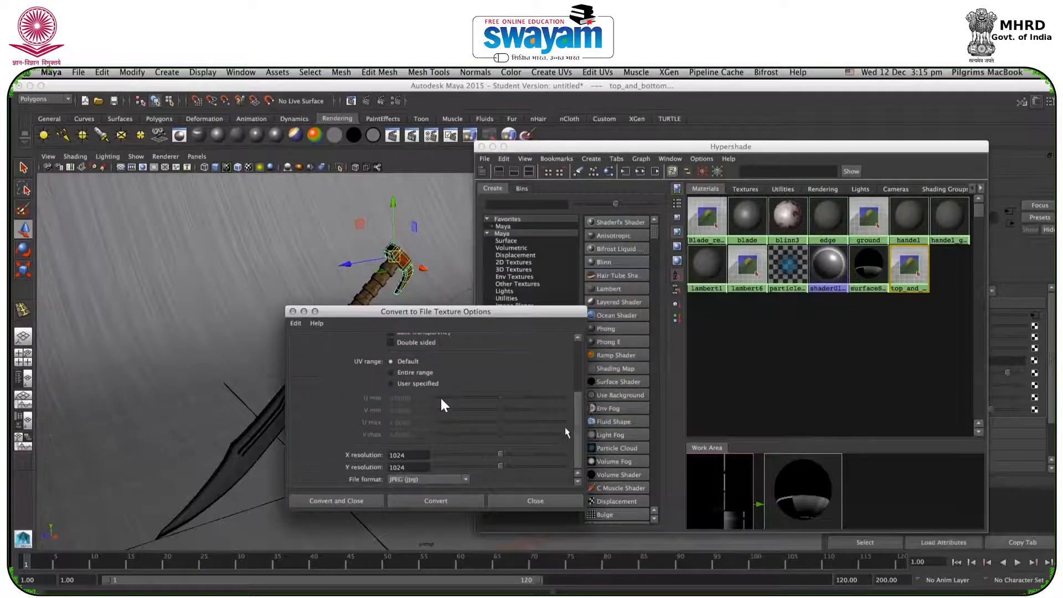
{"action": "left_click", "coordinate": [333, 501]}
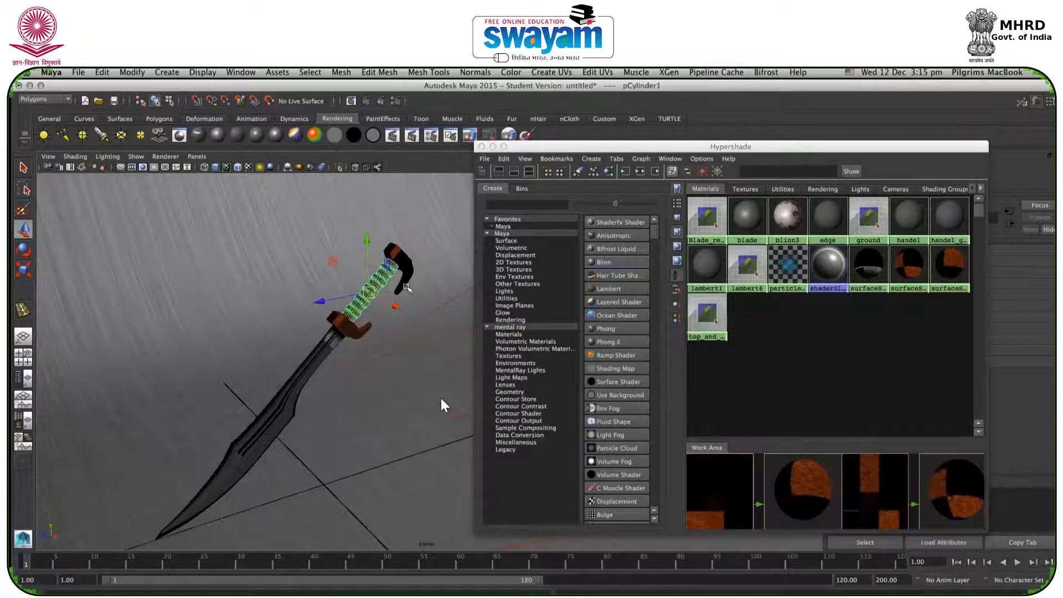
Convert the handle's lambert6 material to a file texture, closing the options, and view the baked handle with nothing selected.
{"action": "left_click_drag", "start_coordinate": [771, 146], "coordinate": [783, 233]}
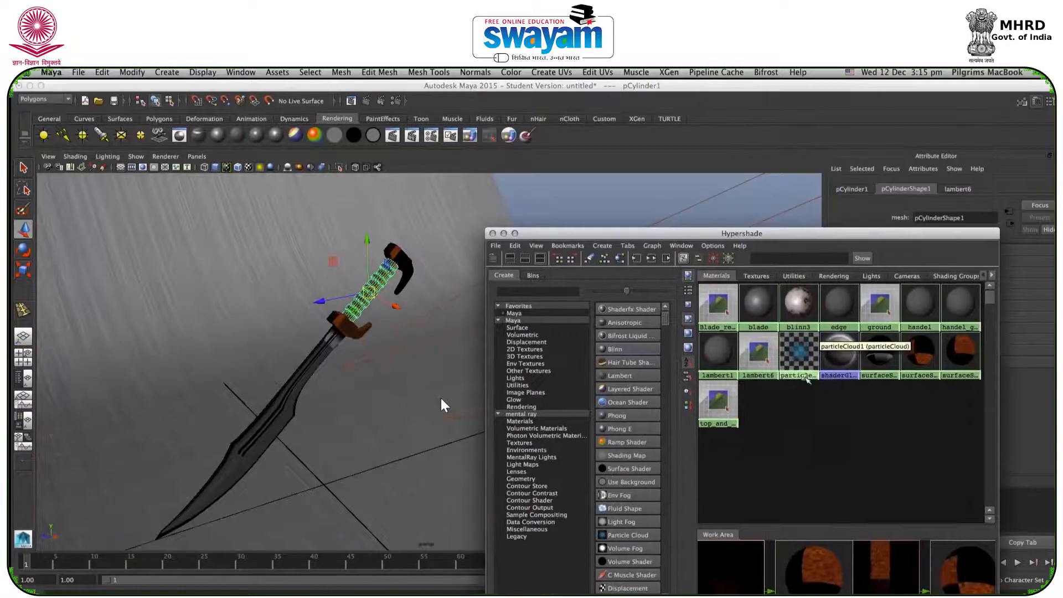
{"action": "left_click", "coordinate": [761, 351]}
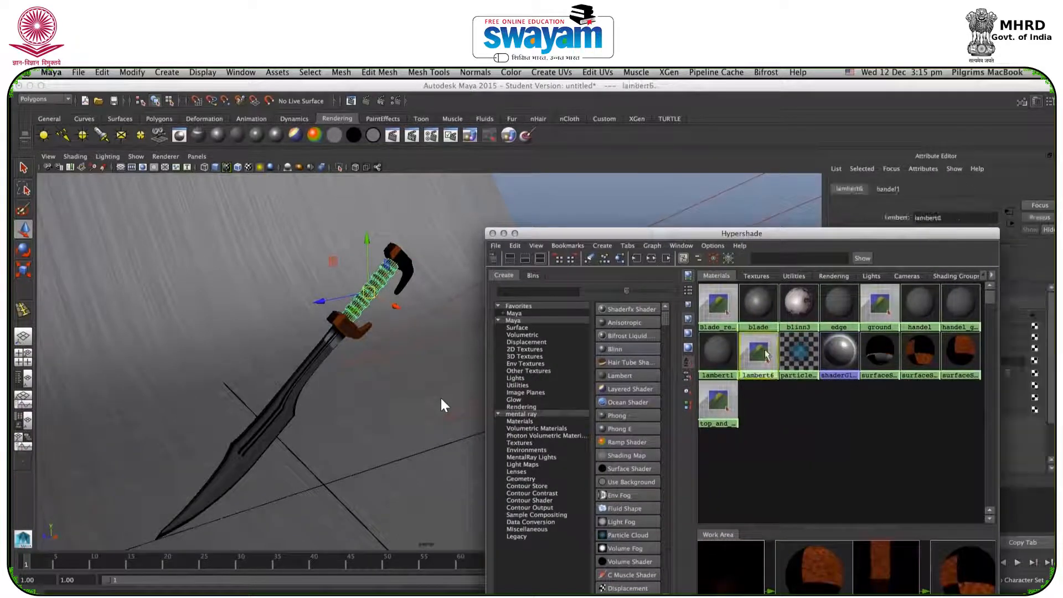
{"action": "left_click", "coordinate": [515, 245]}
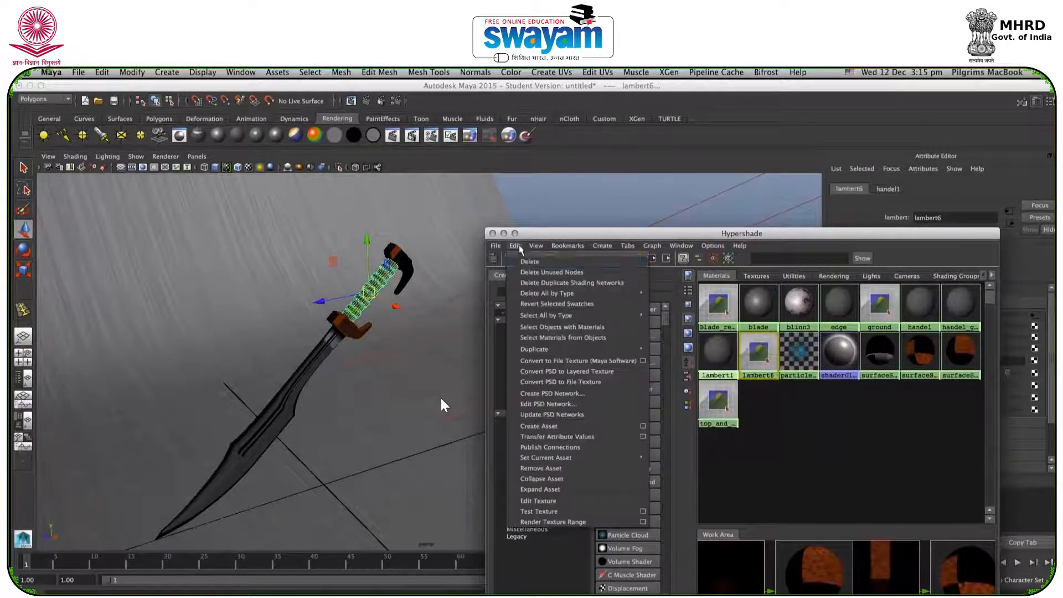
{"action": "left_click", "coordinate": [649, 362]}
{"action": "left_click", "coordinate": [337, 501]}
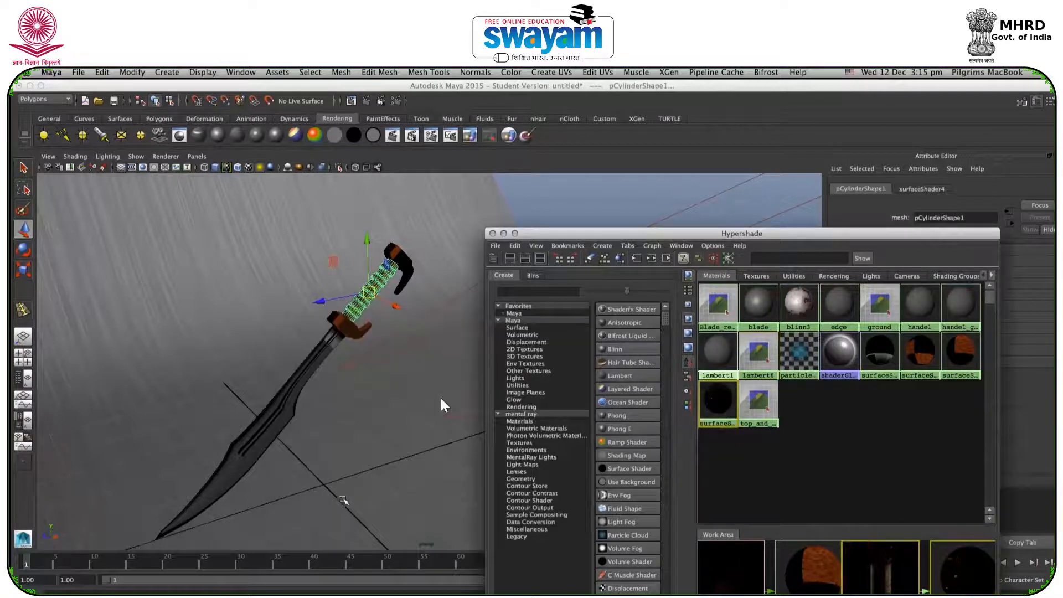
{"action": "left_click", "coordinate": [530, 192]}
{"action": "mouse_move", "coordinate": [360, 324]}
{"action": "left_mouse_down", "text": "alt"}
{"action": "mouse_move", "coordinate": [404, 310]}
{"action": "mouse_move", "coordinate": [315, 308]}
{"action": "mouse_move", "coordinate": [396, 313]}
{"action": "mouse_move", "coordinate": [352, 317]}
{"action": "left_mouse_up", "text": "alt"}
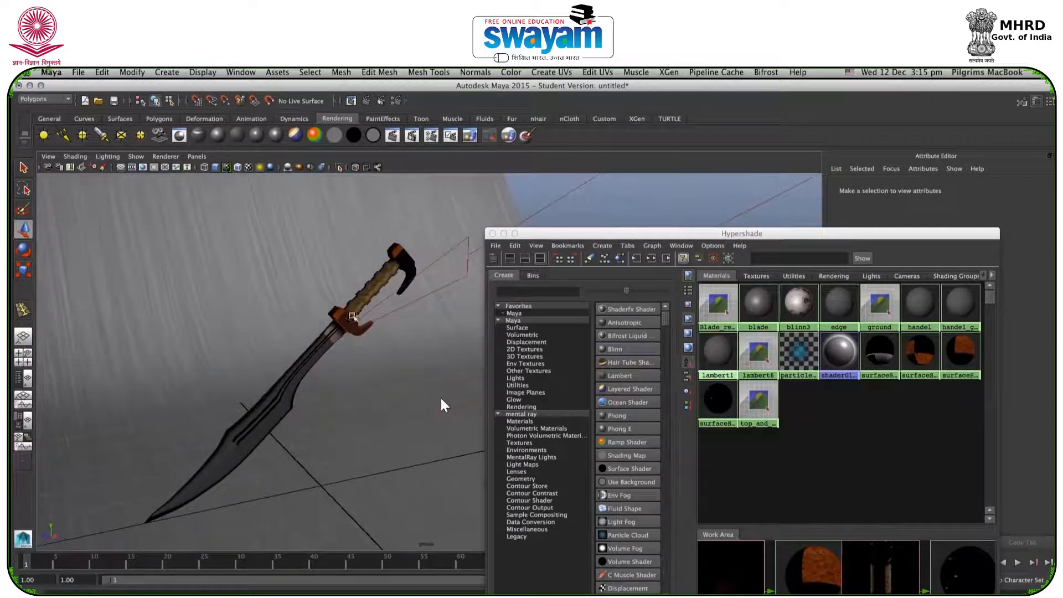
Convert the ground plane's ground material to a file texture with baked lighting and shadows, examine the cast shadow, and close the Hypershade.
{"action": "left_click", "coordinate": [255, 281]}
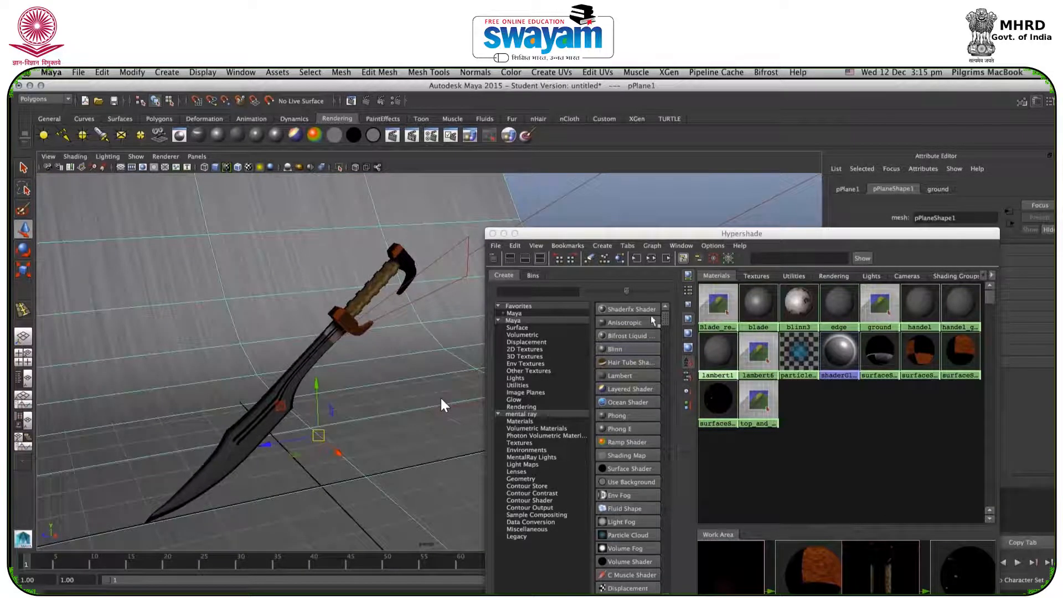
{"action": "left_click", "coordinate": [877, 311]}
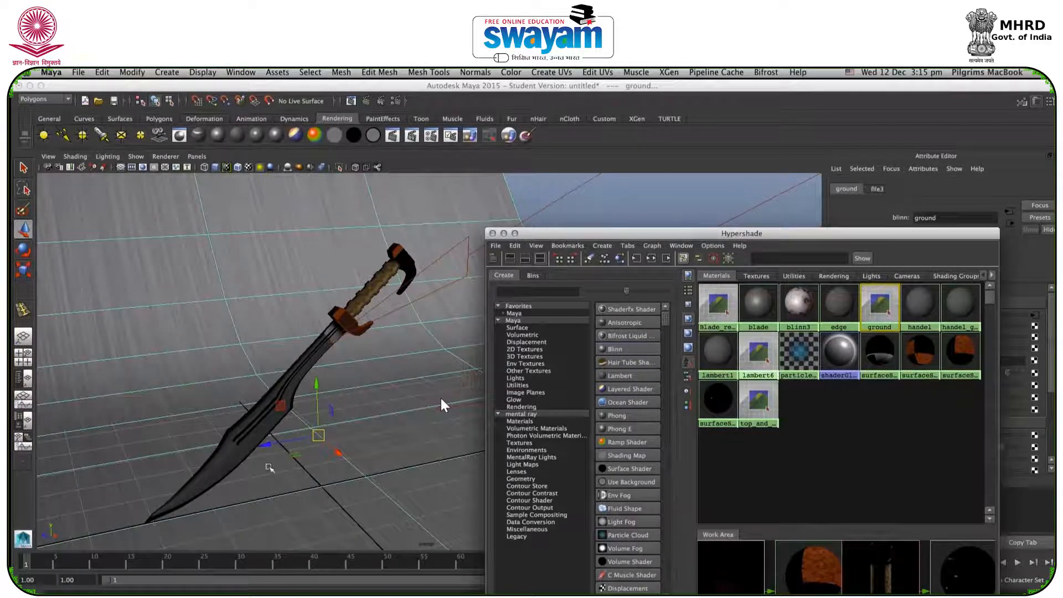
{"action": "left_click", "coordinate": [516, 246]}
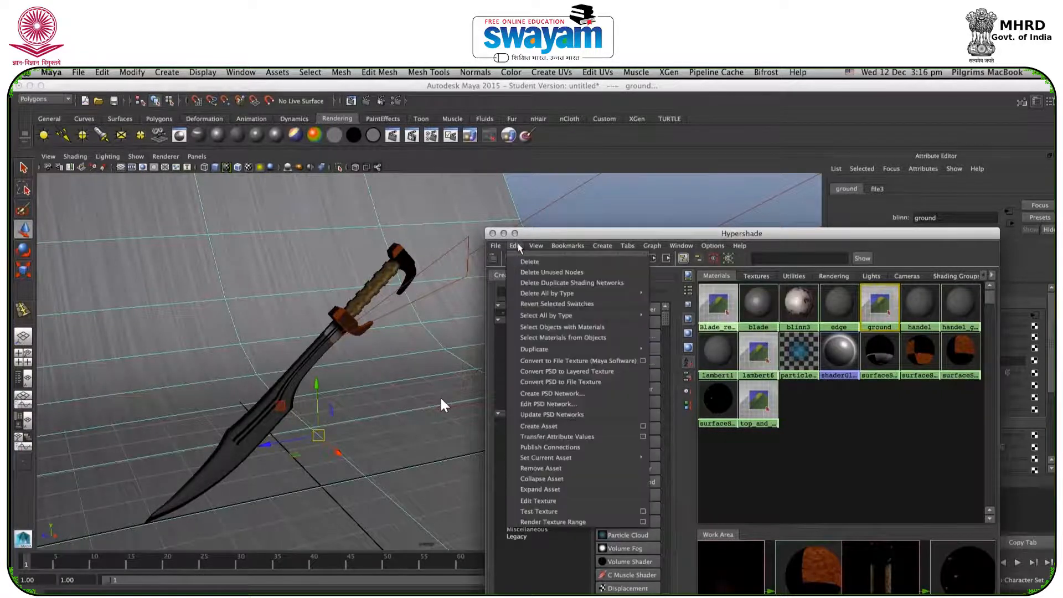
{"action": "left_click", "coordinate": [642, 360]}
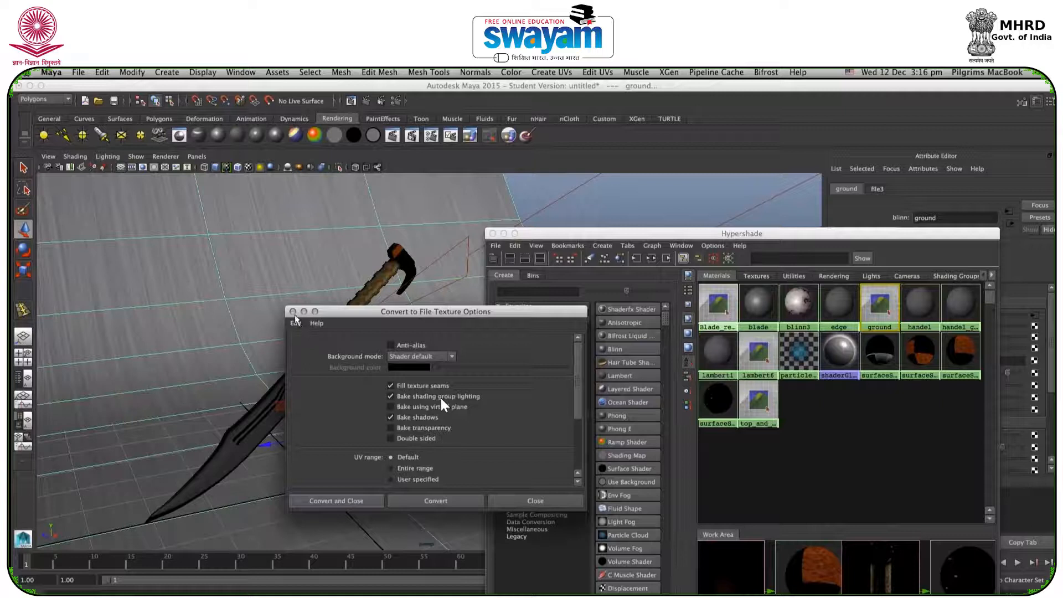
{"action": "left_click_drag", "start_coordinate": [203, 422], "coordinate": [319, 347], "text": "alt"}
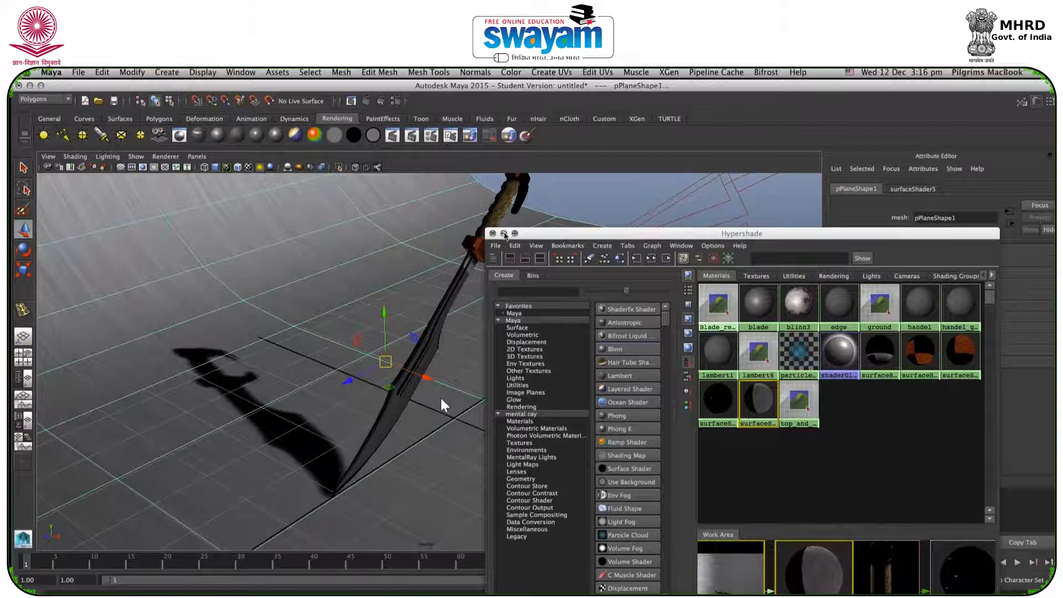
{"action": "left_click", "coordinate": [492, 234]}
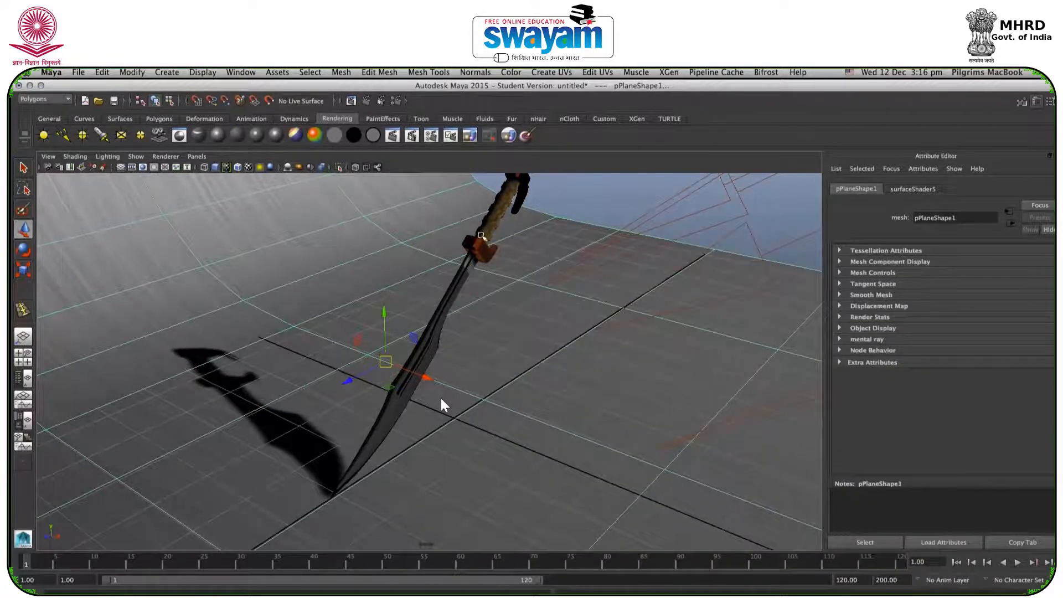
Set the renderer to mental ray in the Render Settings.
{"action": "left_click", "coordinate": [390, 104]}
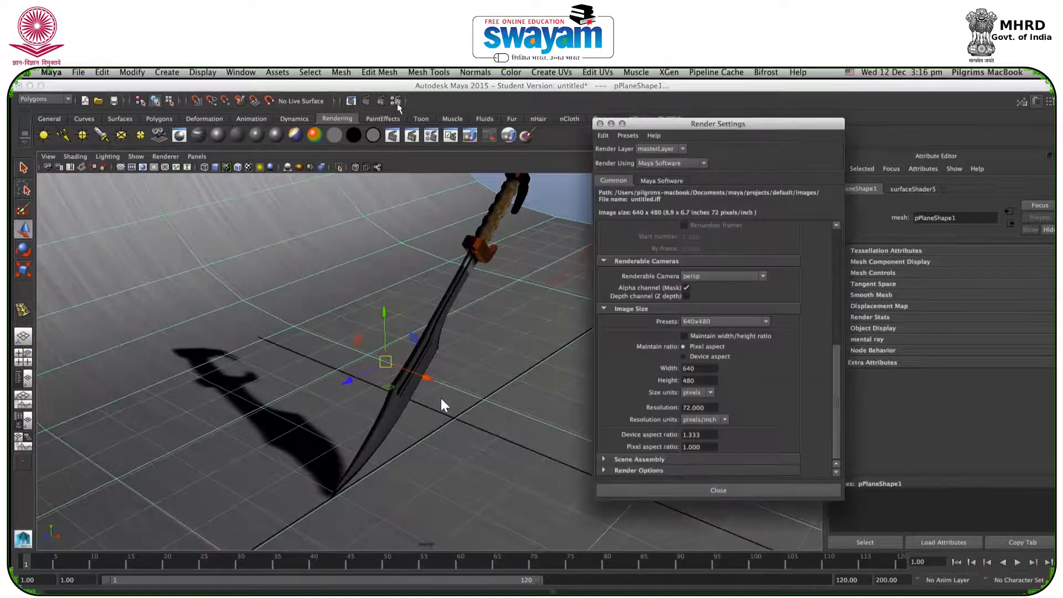
{"action": "left_click_drag", "start_coordinate": [729, 124], "coordinate": [695, 124]}
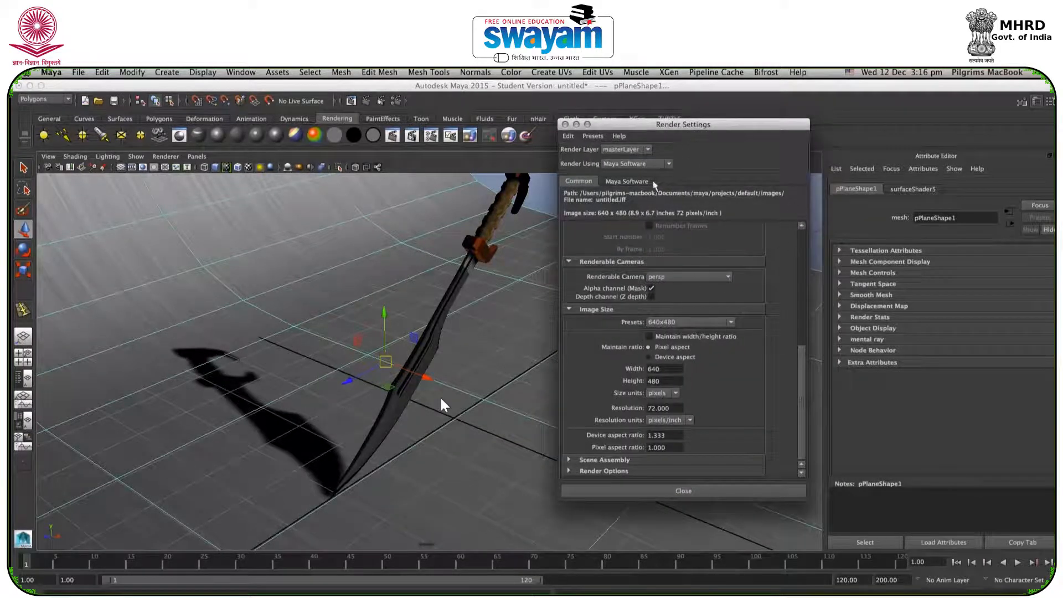
{"action": "left_click", "coordinate": [622, 164]}
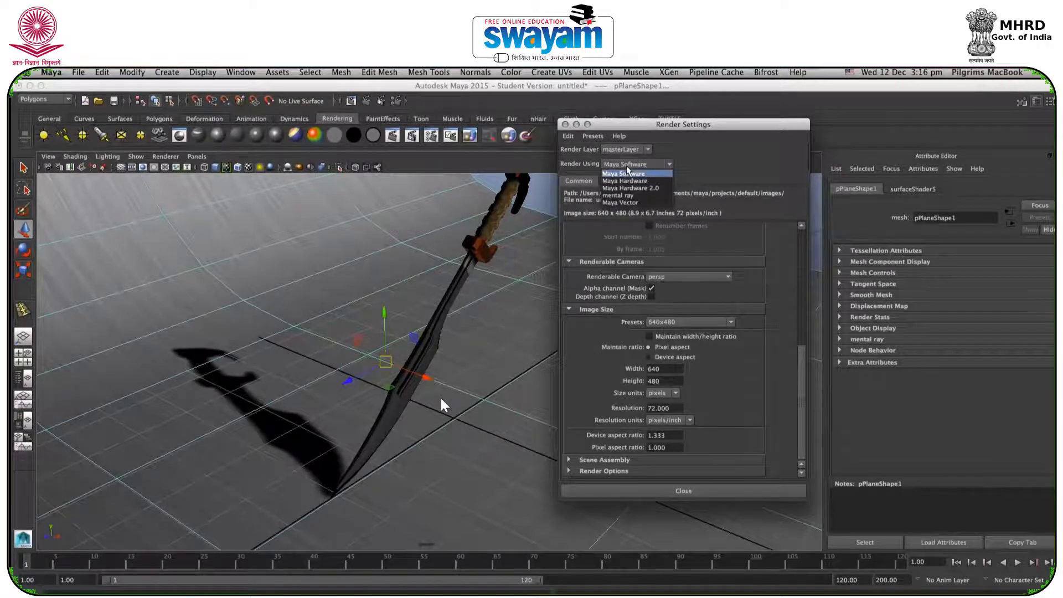
{"action": "left_click", "coordinate": [618, 194]}
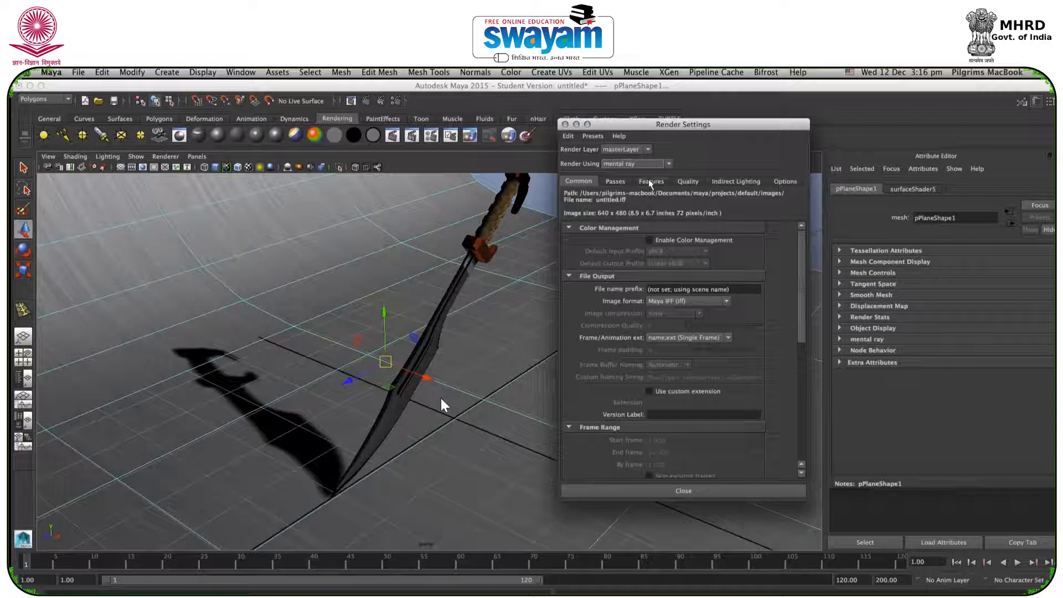
Examine mental ray's rendering features, contours, Global Illumination and Final Gathering settings, and close the Render Settings.
{"action": "left_click", "coordinate": [649, 180]}
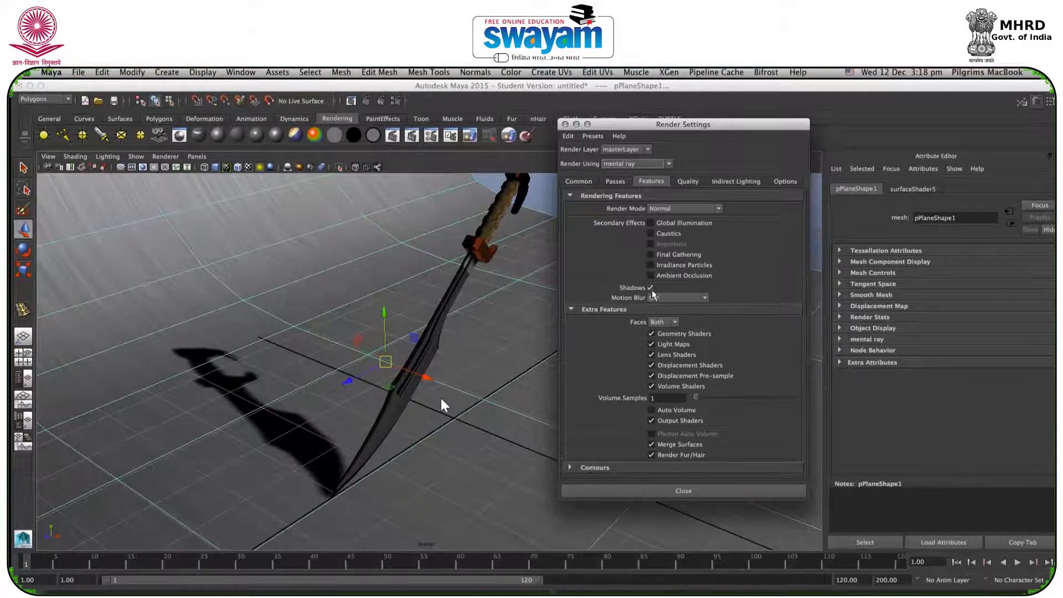
{"action": "left_click", "coordinate": [595, 467]}
{"action": "left_click_drag", "start_coordinate": [803, 327], "coordinate": [796, 410]}
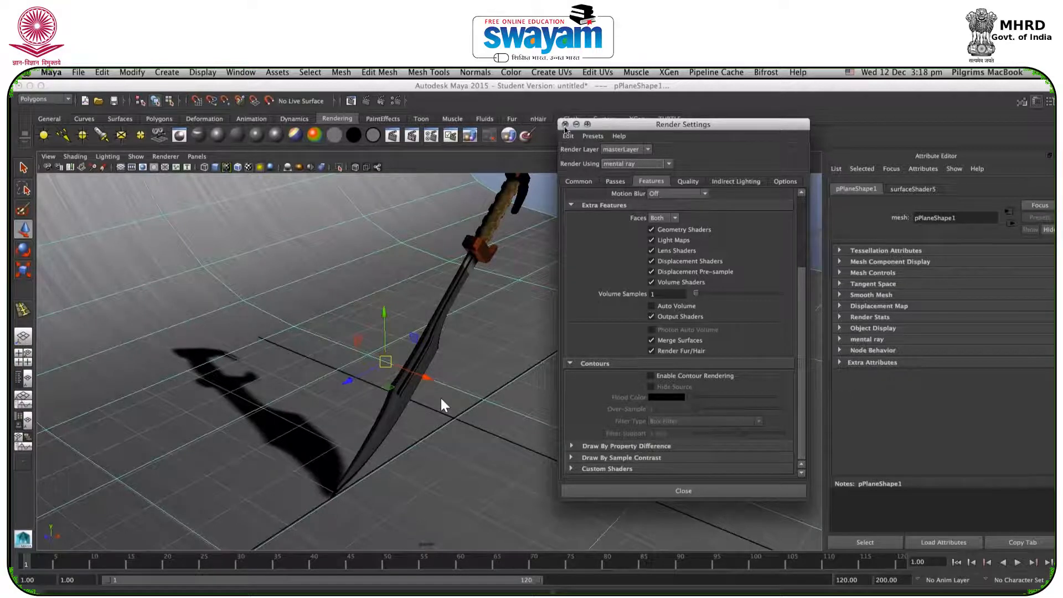
{"action": "left_click", "coordinate": [689, 182]}
{"action": "left_click", "coordinate": [722, 181]}
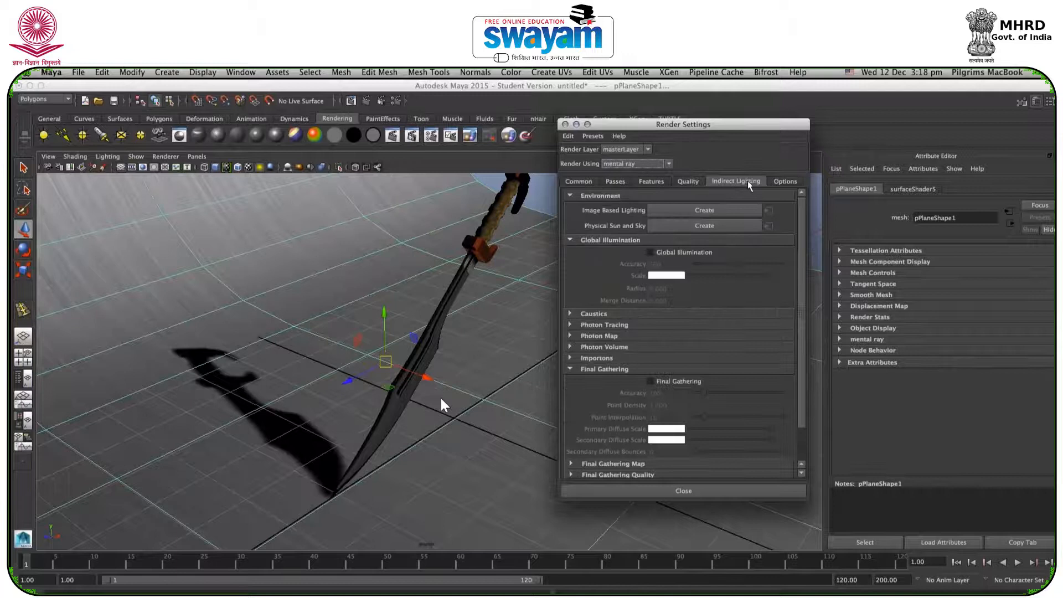
{"action": "left_click", "coordinate": [671, 256]}
{"action": "left_click", "coordinate": [670, 382]}
{"action": "left_click_drag", "start_coordinate": [801, 273], "coordinate": [800, 293]}
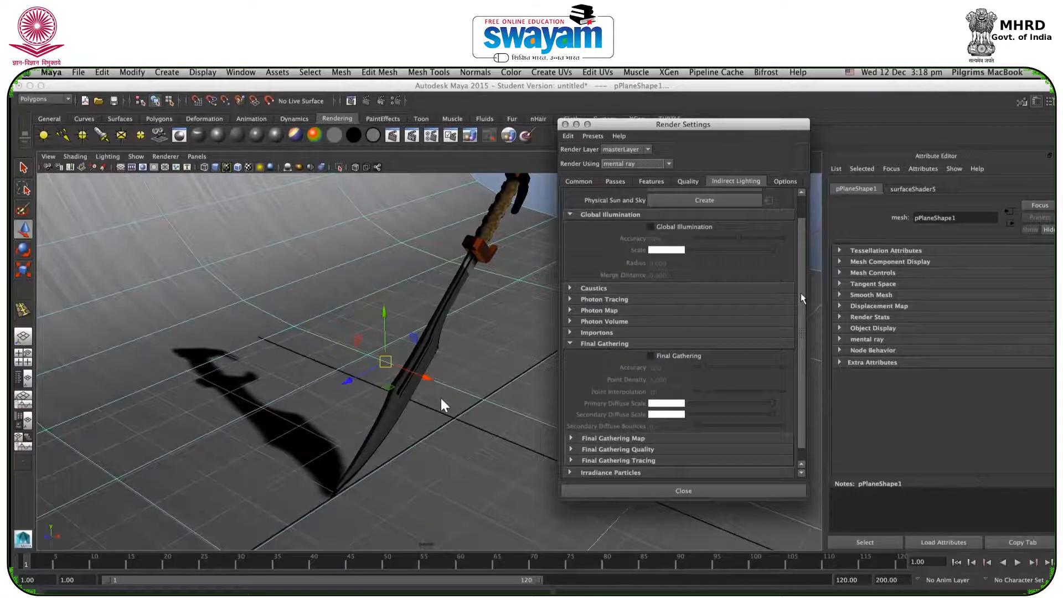
{"action": "left_click", "coordinate": [565, 124]}
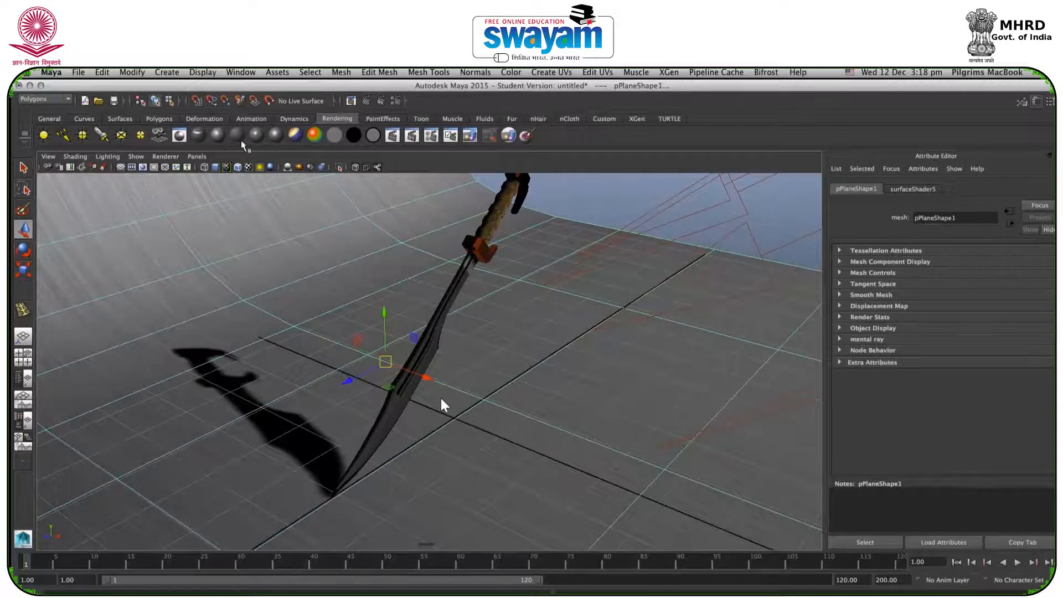
Switch to the Rendering menu set, look over the Lighting/Shading commands, and deselect the ground plane.
{"action": "left_click", "coordinate": [44, 99]}
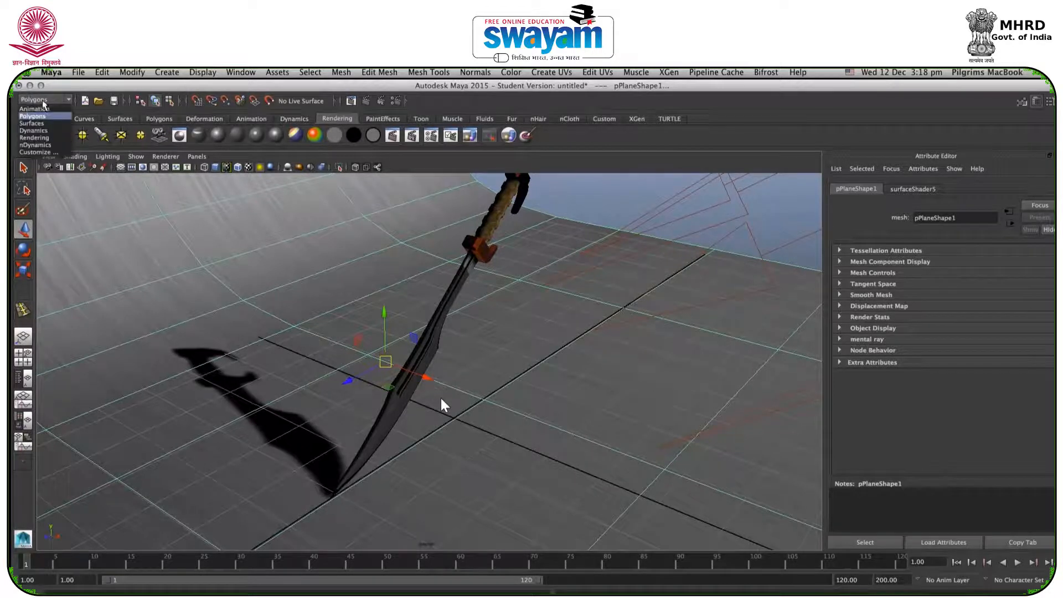
{"action": "left_click", "coordinate": [37, 139]}
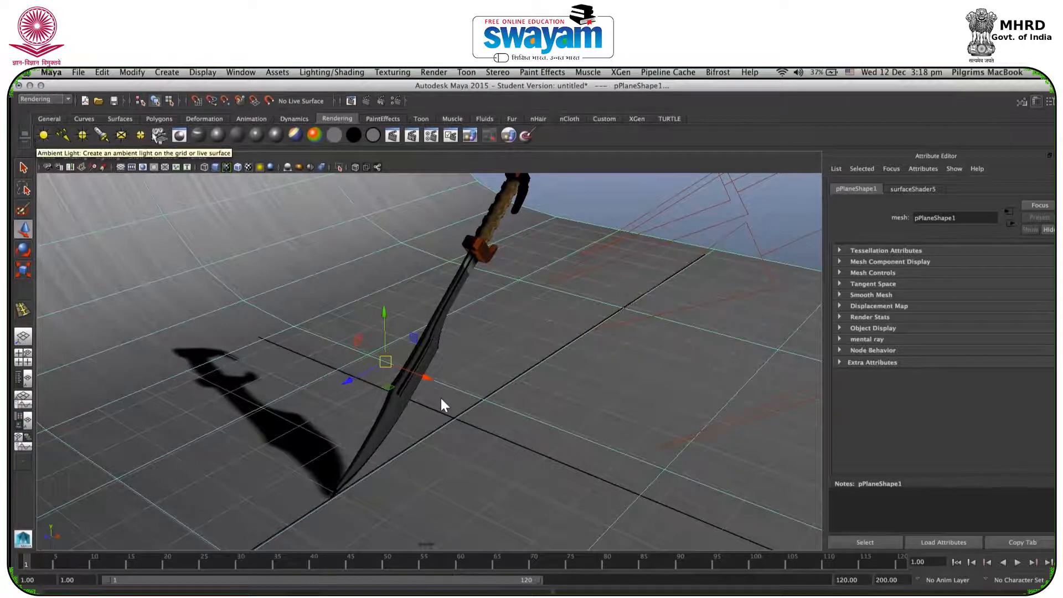
{"action": "left_click", "coordinate": [319, 73]}
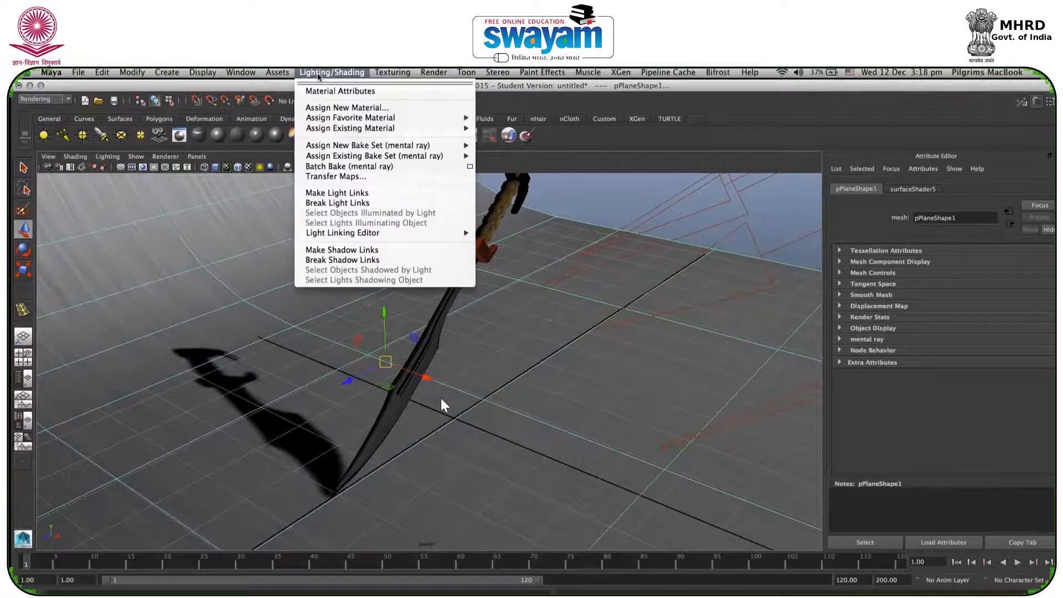
{"action": "left_click", "coordinate": [588, 189]}
{"action": "left_click", "coordinate": [583, 212]}
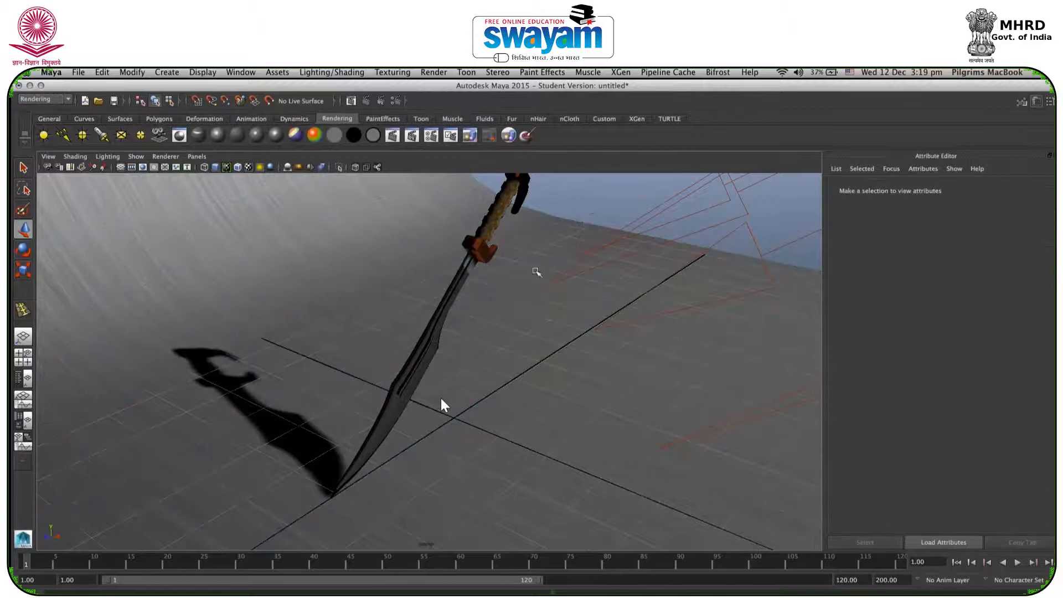
Batch bake the scene's objects to textures with mental ray, with Bake shadows enabled and the persp camera, closing the options.
{"action": "left_click", "coordinate": [318, 74]}
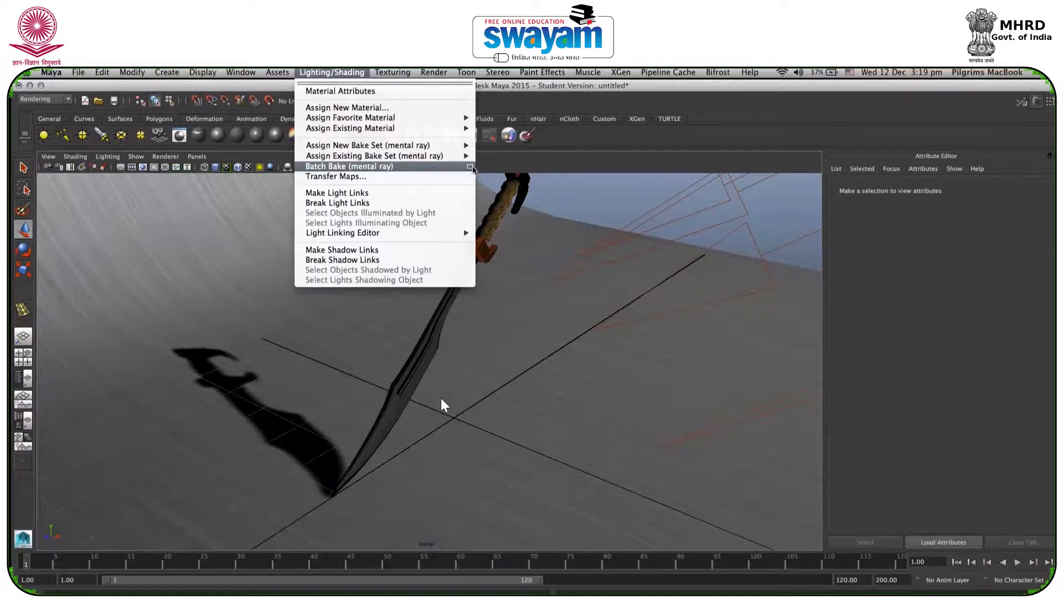
{"action": "left_click", "coordinate": [472, 167]}
{"action": "left_click_drag", "start_coordinate": [414, 313], "coordinate": [477, 217]}
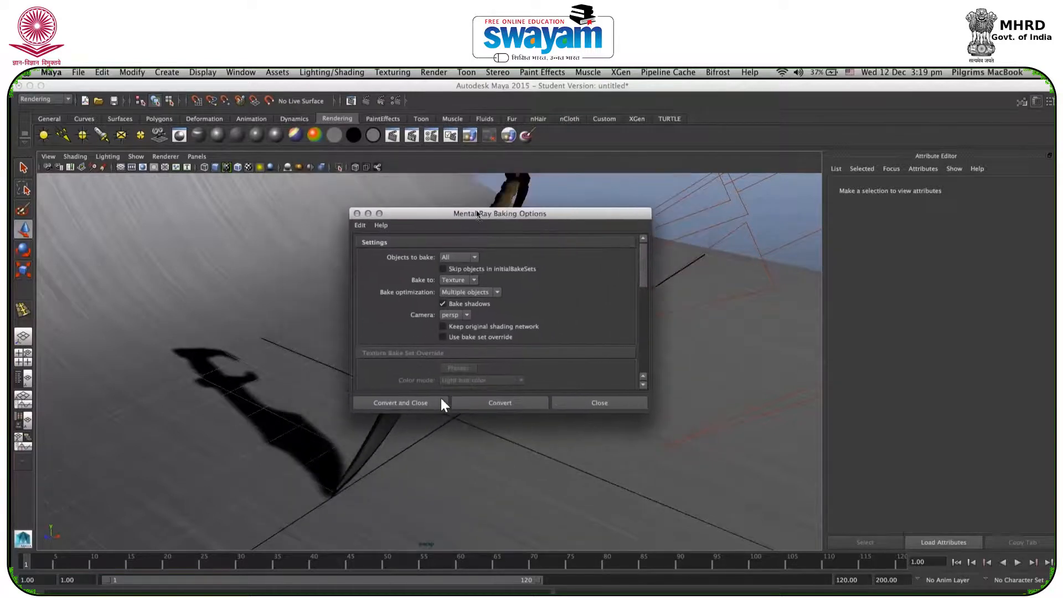
{"action": "left_click", "coordinate": [450, 258]}
{"action": "left_click", "coordinate": [449, 269]}
{"action": "left_click", "coordinate": [453, 266]}
{"action": "left_click", "coordinate": [390, 405]}
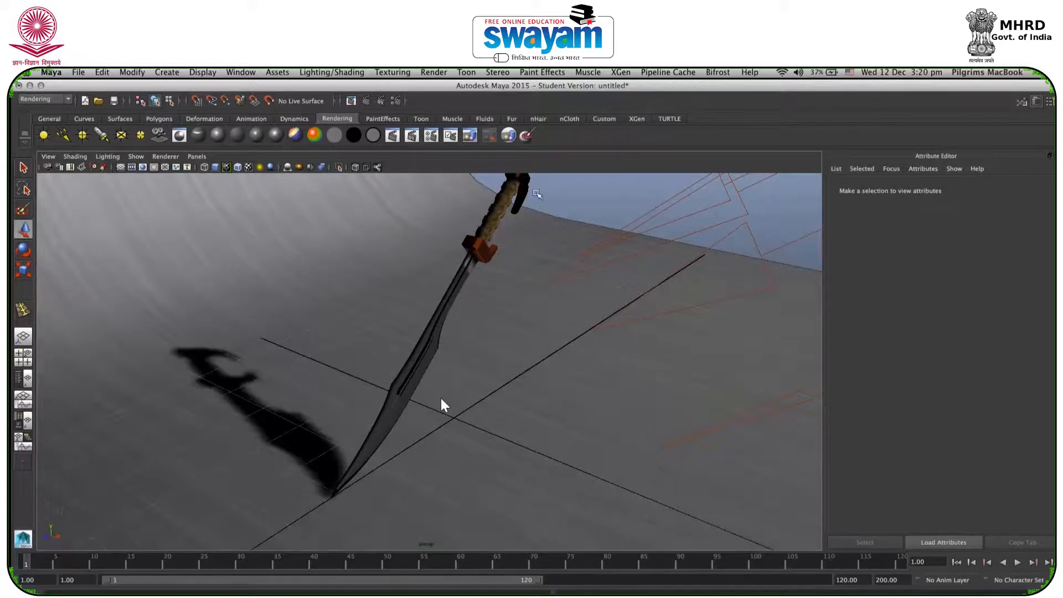
Remove the directional lights from the scene and examine the baked sword and ground from another angle.
{"action": "left_click", "coordinate": [517, 197]}
{"action": "left_click", "coordinate": [576, 194]}
{"action": "left_click", "coordinate": [692, 210]}
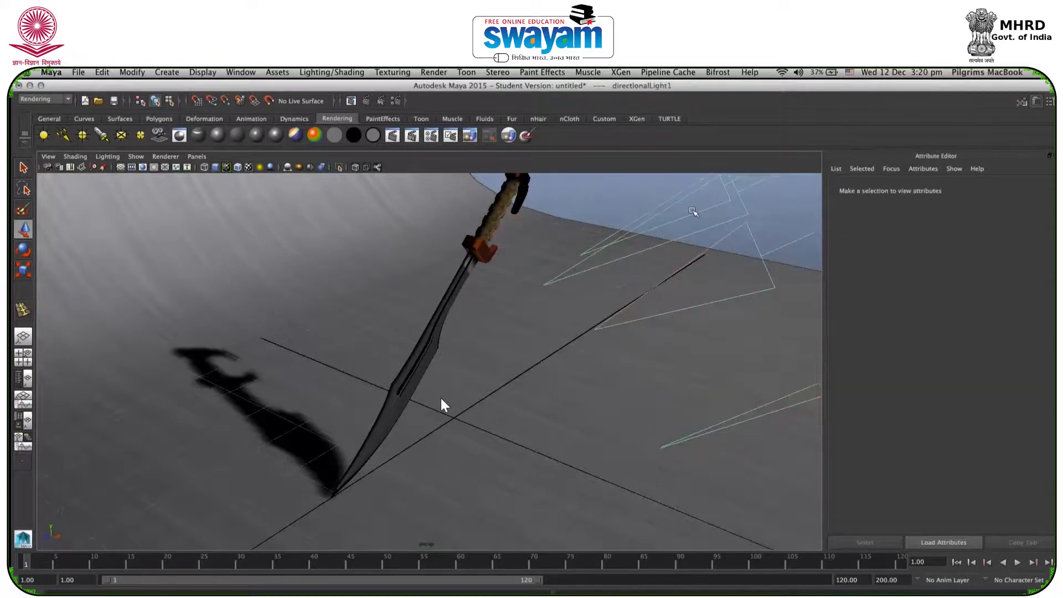
{"action": "left_click", "coordinate": [666, 195]}
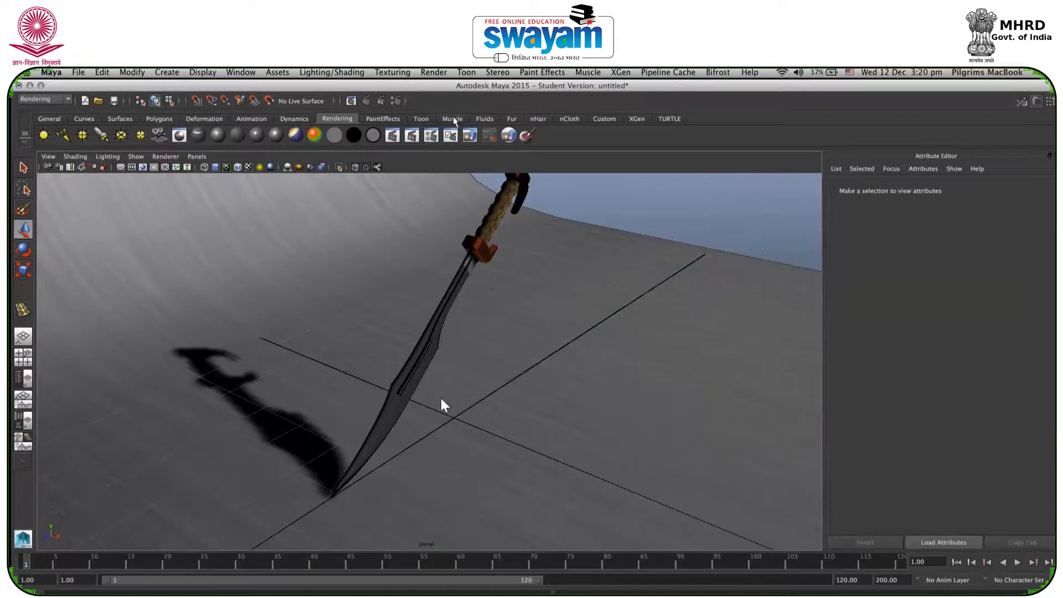
{"action": "left_click_drag", "start_coordinate": [412, 354], "coordinate": [384, 267], "text": "alt"}
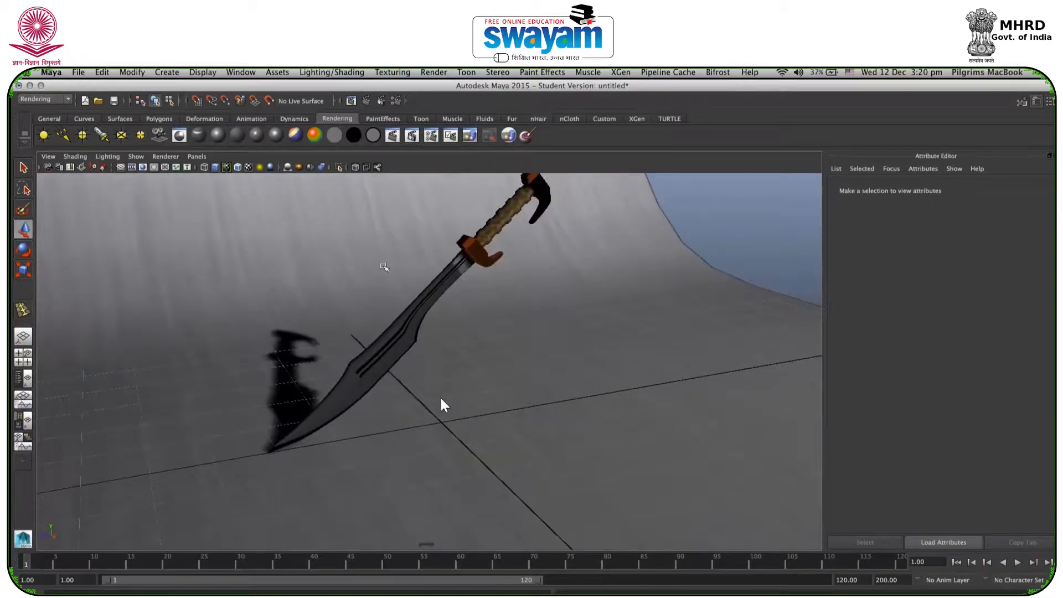
Examine the baked shadow and the sword's textures up close and from several angles around the ground plane.
{"action": "left_click", "coordinate": [350, 101]}
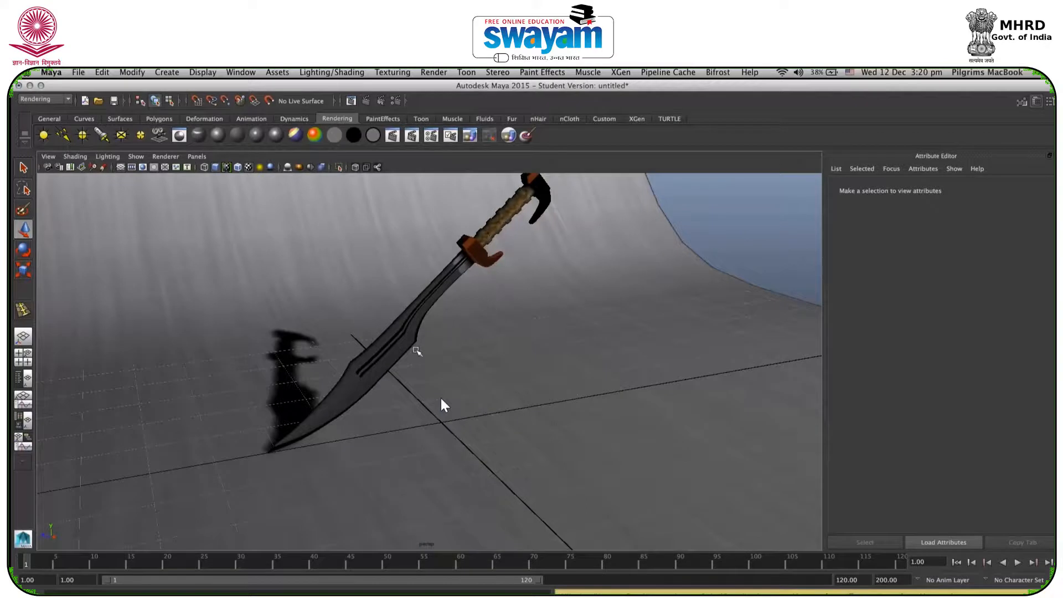
{"action": "left_click_drag", "start_coordinate": [417, 350], "coordinate": [381, 349], "text": "alt"}
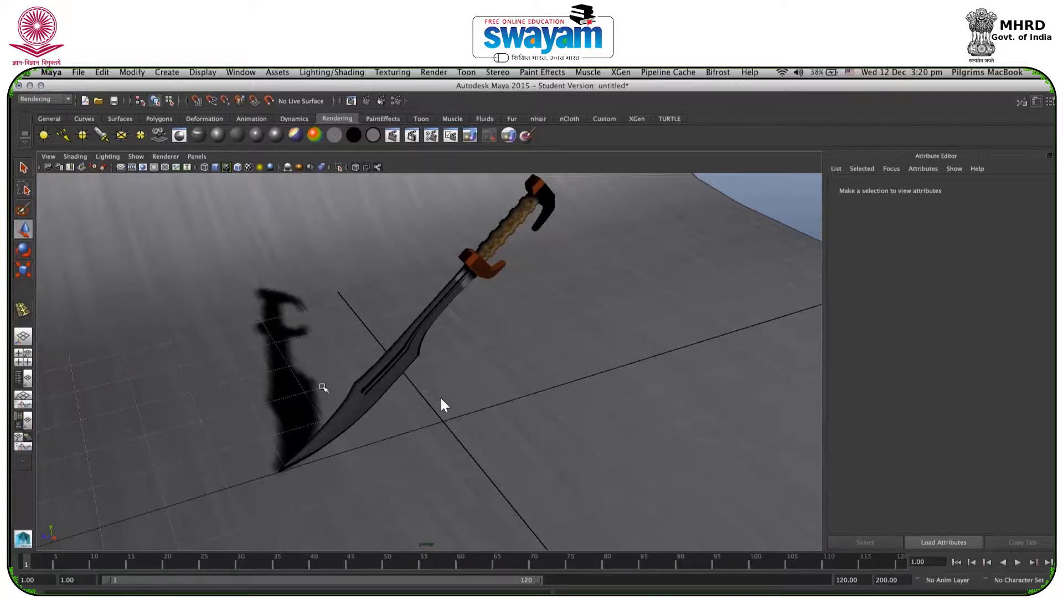
{"action": "left_click_drag", "start_coordinate": [343, 376], "coordinate": [327, 377], "text": "alt"}
{"action": "scroll", "coordinate": [328, 375], "scroll_direction": "up", "scroll_amount": 2}
{"action": "middle_click_drag", "start_coordinate": [330, 370], "coordinate": [352, 367], "text": "alt"}
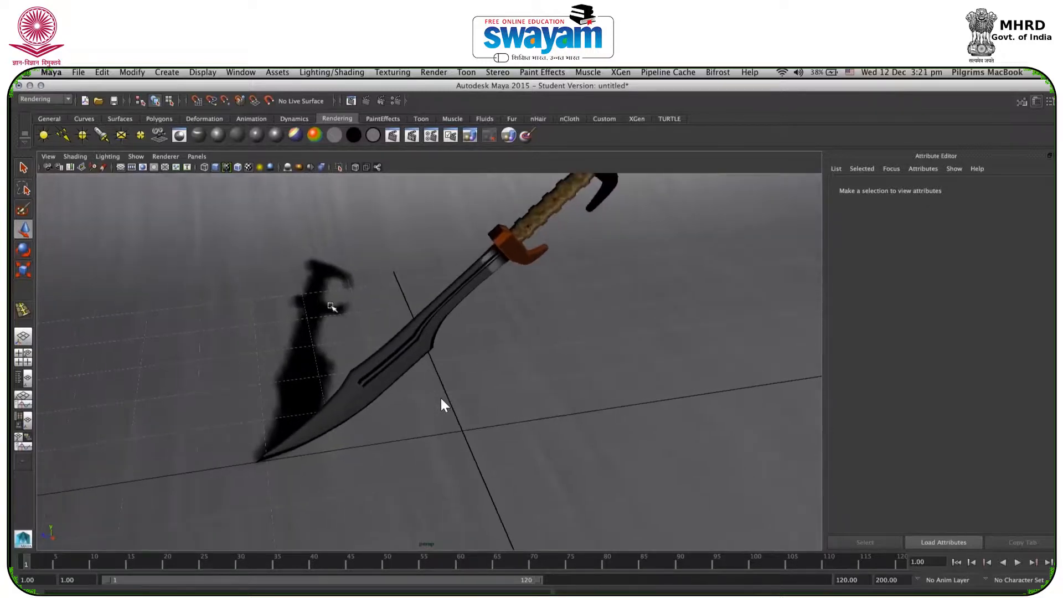
{"action": "left_click_drag", "start_coordinate": [325, 330], "coordinate": [339, 330], "text": "alt"}
{"action": "scroll", "coordinate": [310, 327], "scroll_direction": "down", "scroll_amount": 5}
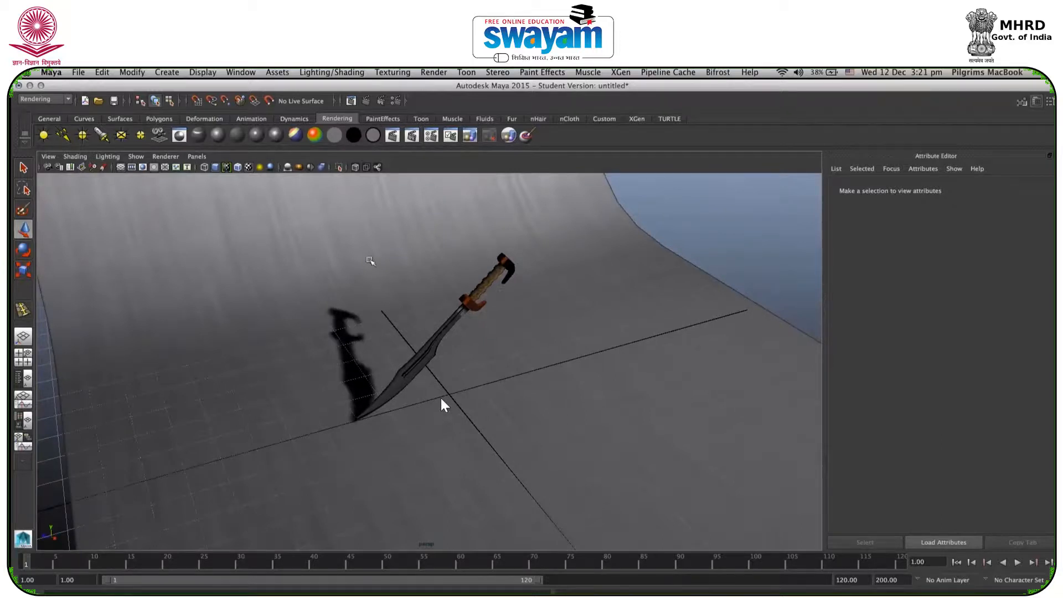
Render the current persp view with mental ray, close the render, and inspect the baked sword and shadow from other angles.
{"action": "left_click", "coordinate": [366, 102]}
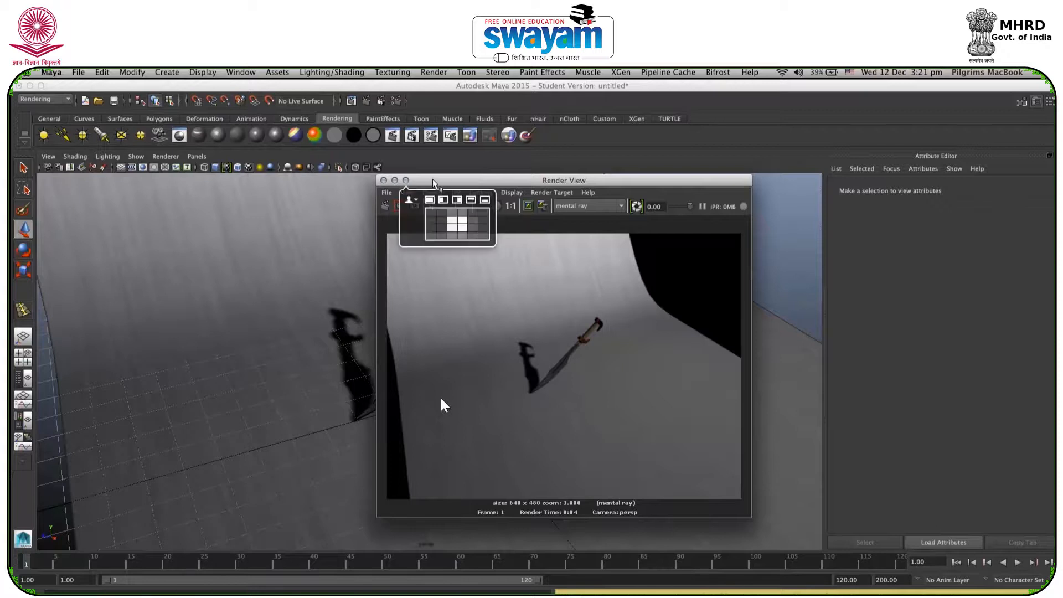
{"action": "left_click_drag", "start_coordinate": [575, 181], "coordinate": [435, 181]}
{"action": "left_click", "coordinate": [244, 178]}
{"action": "mouse_move", "coordinate": [388, 310]}
{"action": "left_mouse_down", "text": "alt"}
{"action": "mouse_move", "coordinate": [426, 307]}
{"action": "mouse_move", "coordinate": [382, 307]}
{"action": "left_mouse_up", "text": "alt"}
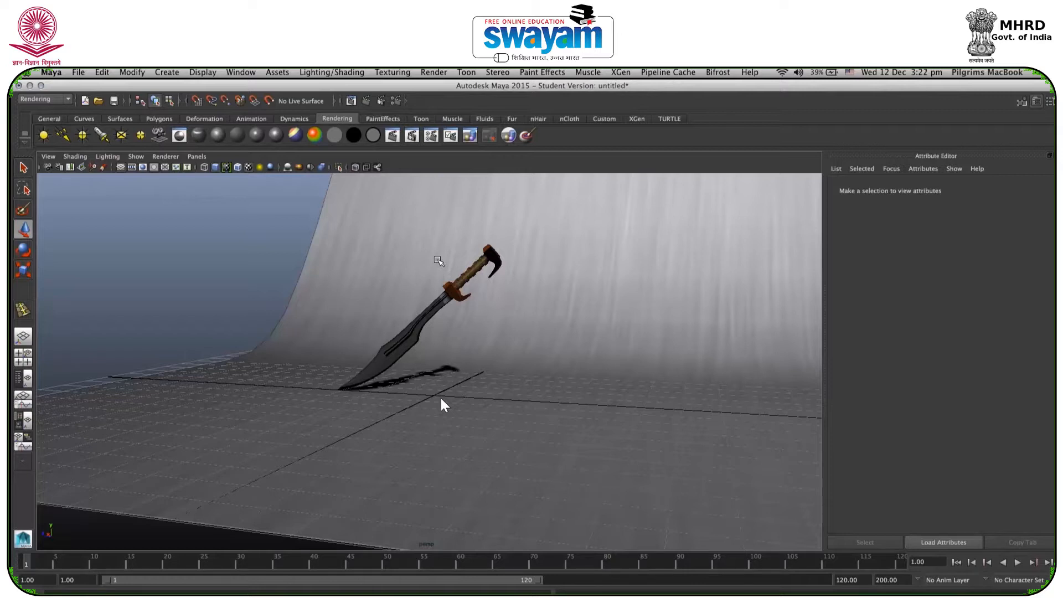
{"action": "left_click_drag", "start_coordinate": [419, 345], "coordinate": [466, 387], "text": "alt"}
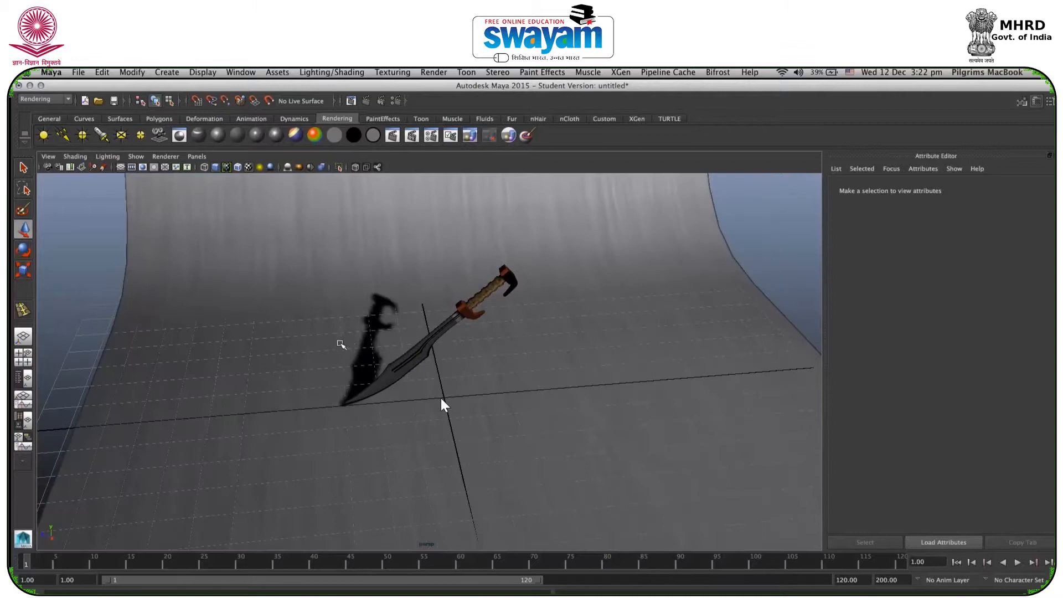